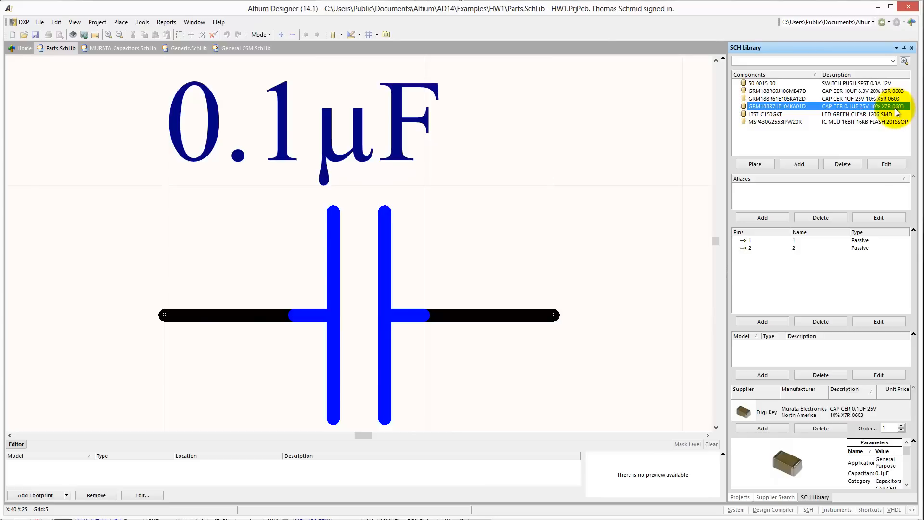
Add a new PCB library document to the HW1.PrjPcb project.
{"action": "left_click", "coordinate": [839, 99]}
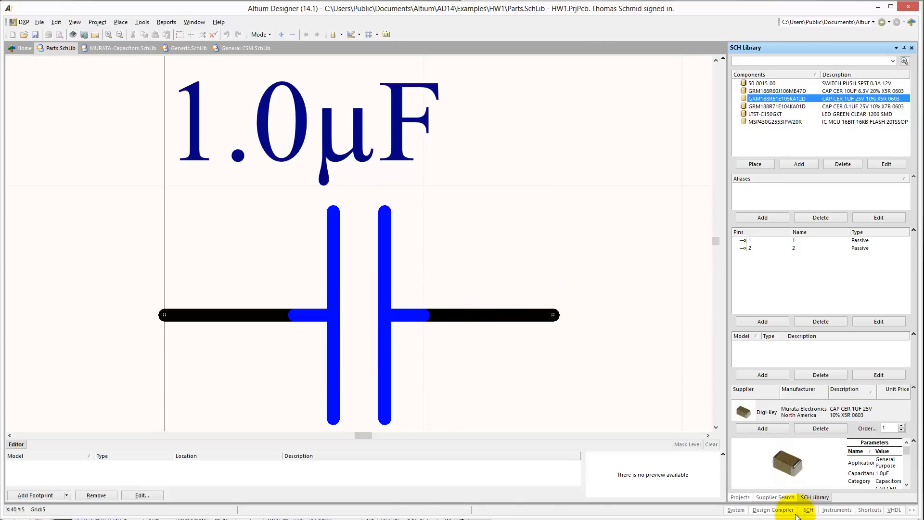
{"action": "left_click", "coordinate": [739, 497]}
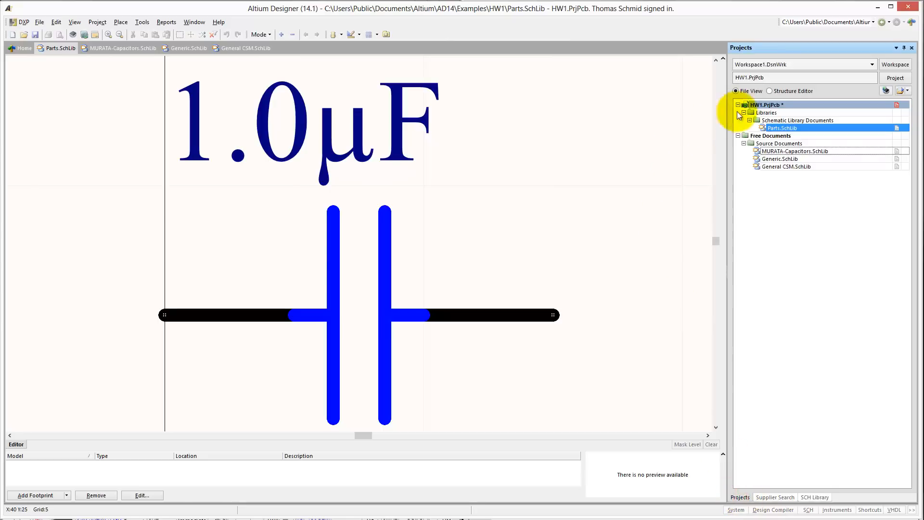
{"action": "right_click", "coordinate": [754, 105]}
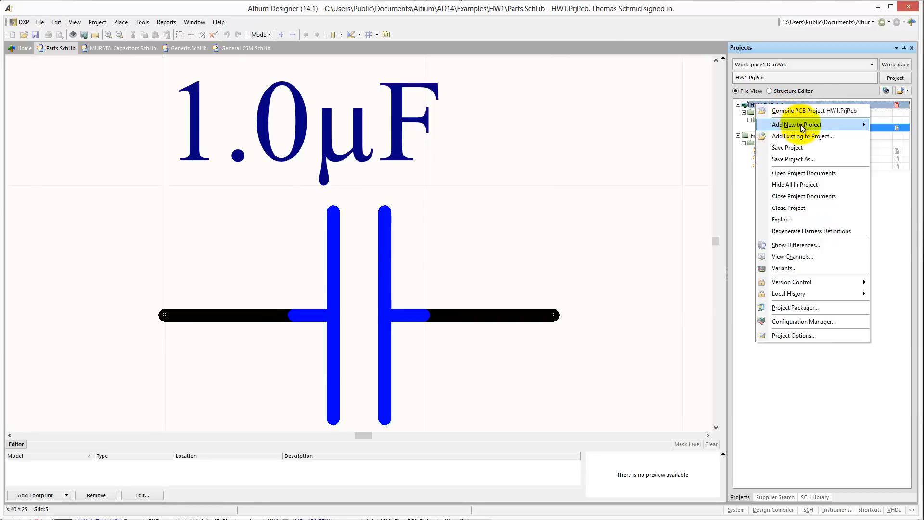
{"action": "mouse_move", "coordinate": [802, 125]}
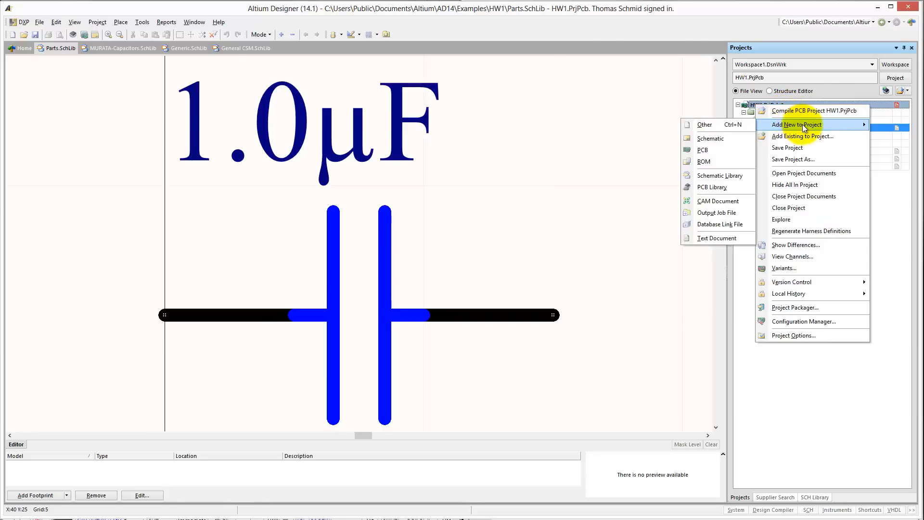
{"action": "left_click", "coordinate": [712, 187]}
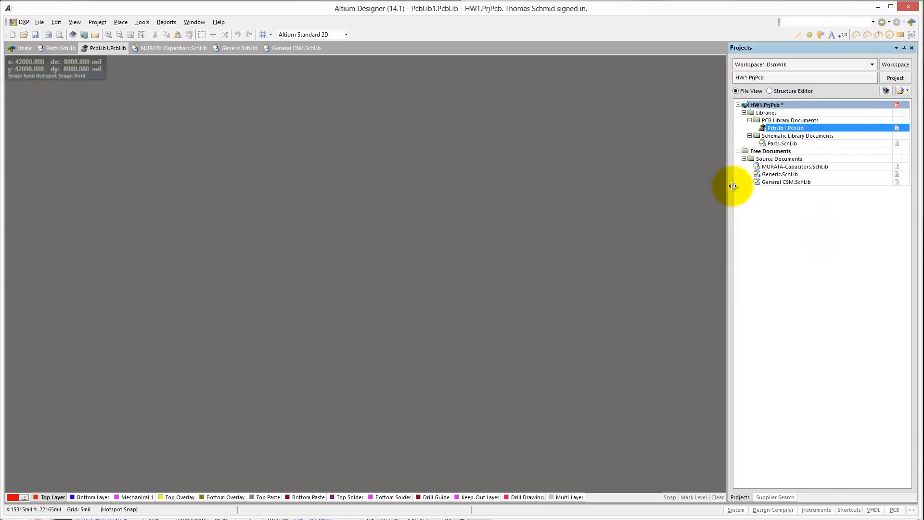
Dock the PCB Library panel in the same group as the Projects panel.
{"action": "left_click_drag", "start_coordinate": [846, 120], "coordinate": [848, 123]}
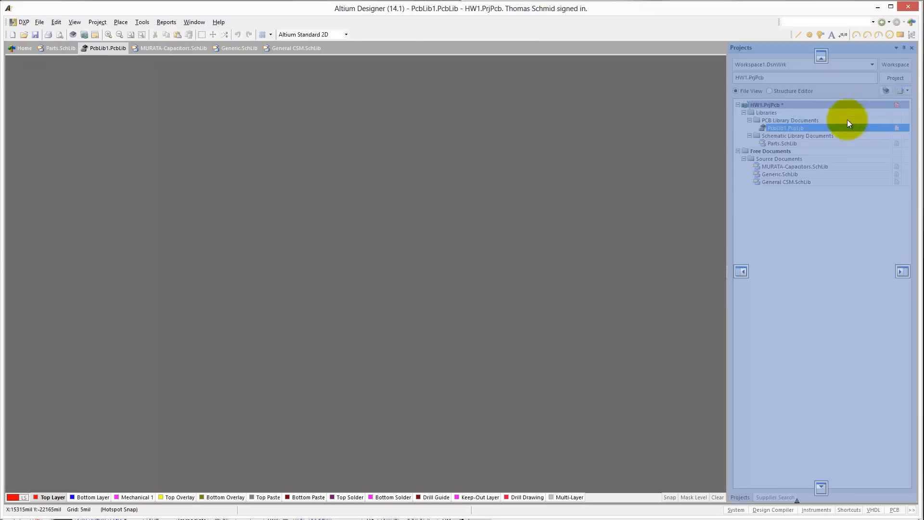
{"action": "left_click_drag", "start_coordinate": [788, 107], "coordinate": [786, 109]}
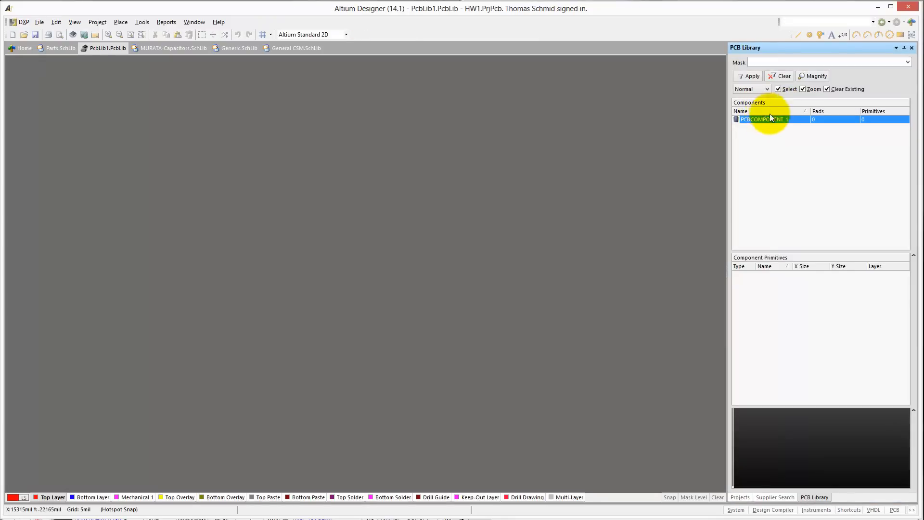
{"action": "left_click", "coordinate": [768, 497]}
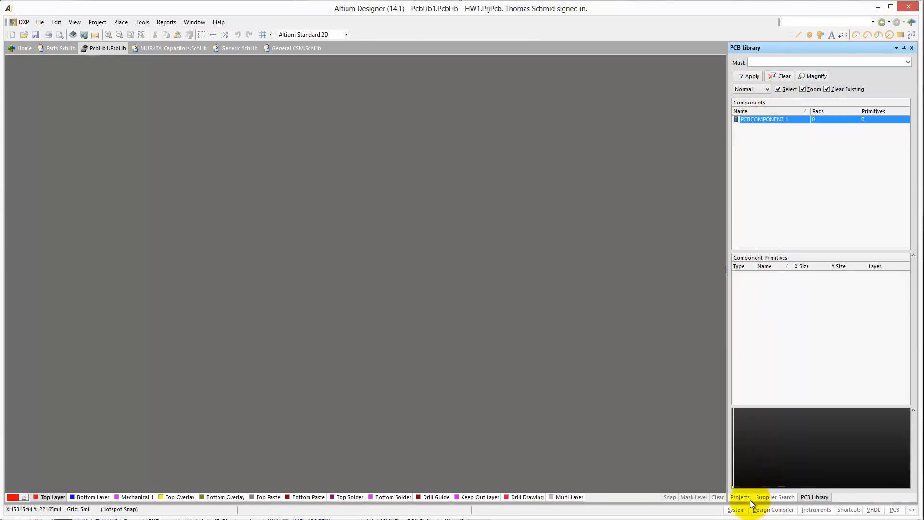
Save the new PCB library as Parts in the HW1 folder and save the HW1.PrjPcb project.
{"action": "left_click", "coordinate": [747, 497]}
{"action": "right_click", "coordinate": [775, 128]}
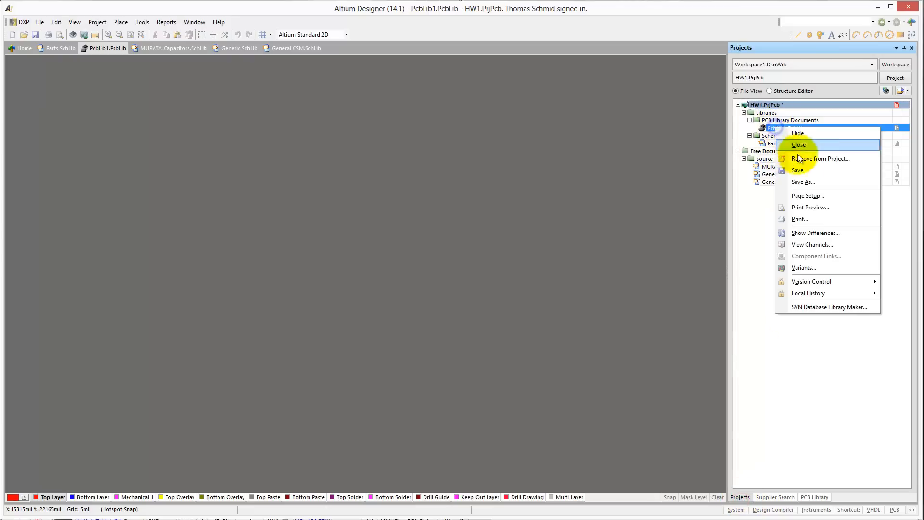
{"action": "left_click", "coordinate": [797, 170]}
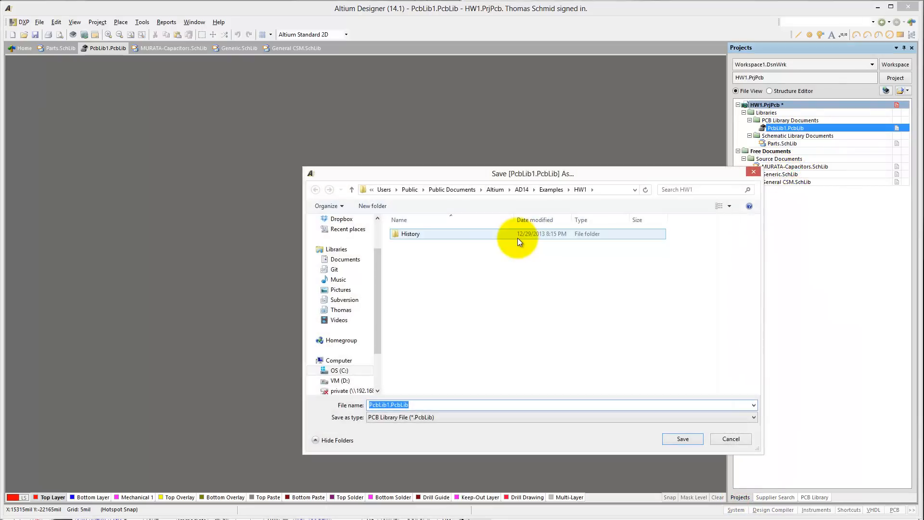
{"action": "type", "text": "Parts"}
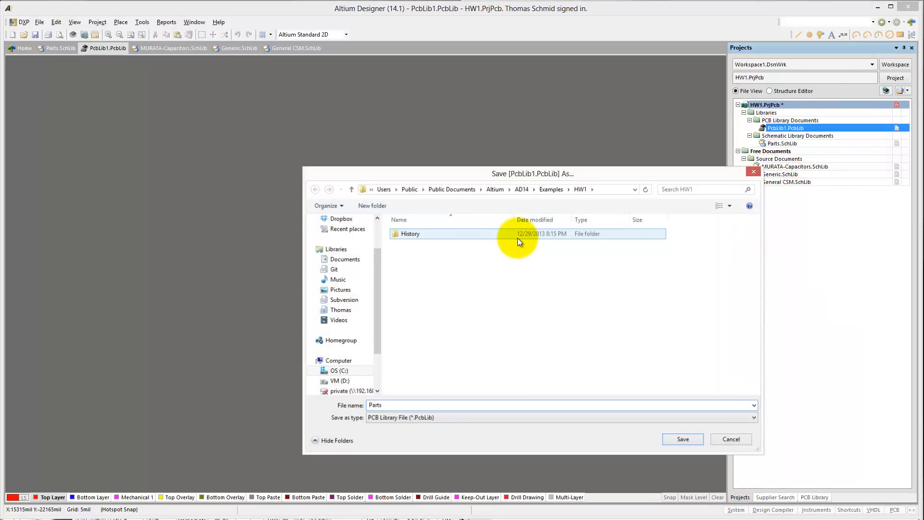
{"action": "key", "text": "Return"}
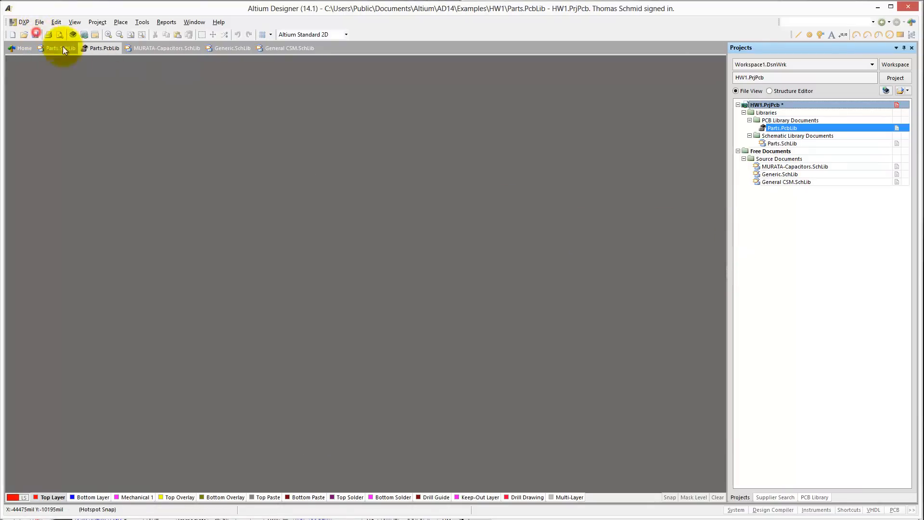
{"action": "right_click", "coordinate": [784, 106]}
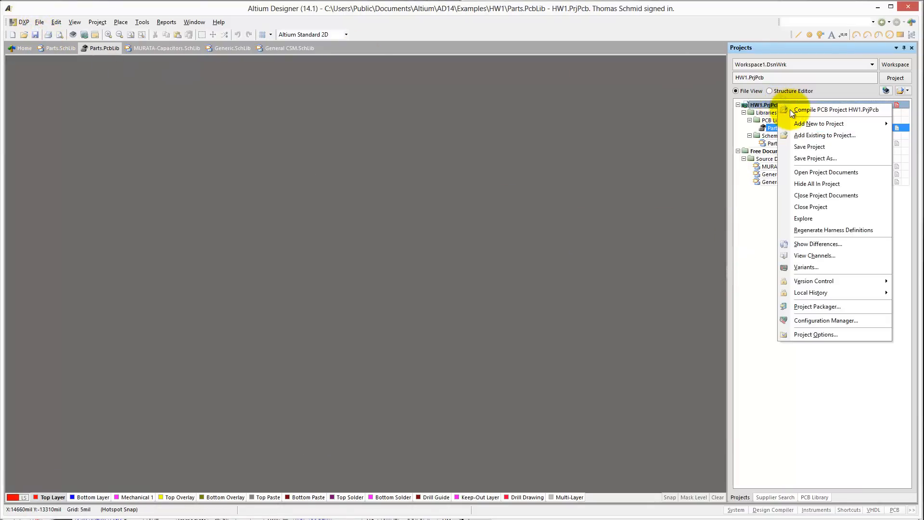
{"action": "left_click", "coordinate": [818, 146]}
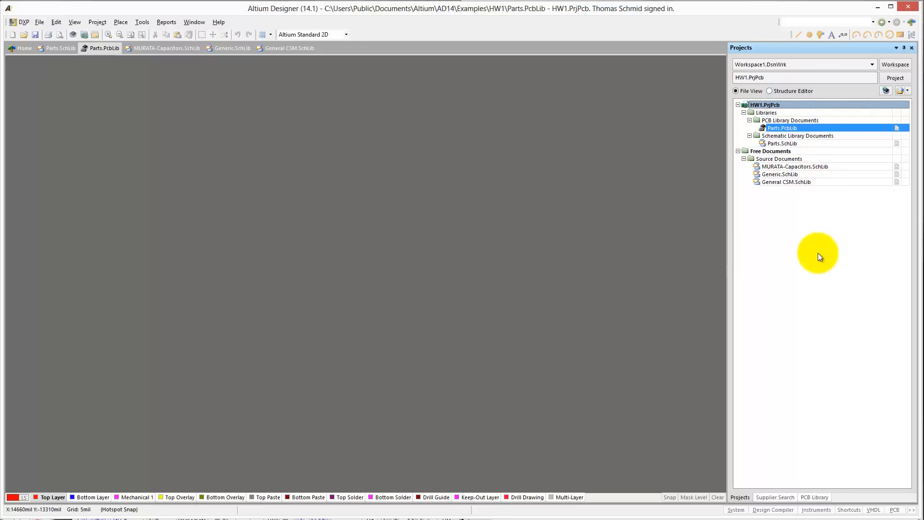
Close the free documents MURATA-Capacitors.SchLib, Generic.SchLib and General CSM.SchLib.
{"action": "right_click", "coordinate": [770, 166]}
{"action": "left_click", "coordinate": [777, 172]}
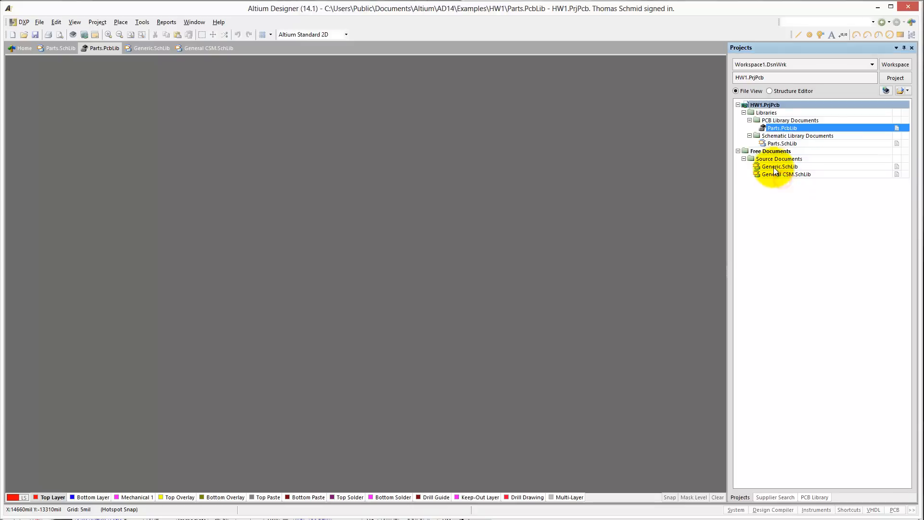
{"action": "right_click", "coordinate": [773, 167]}
{"action": "left_click", "coordinate": [797, 186]}
{"action": "right_click", "coordinate": [772, 165]}
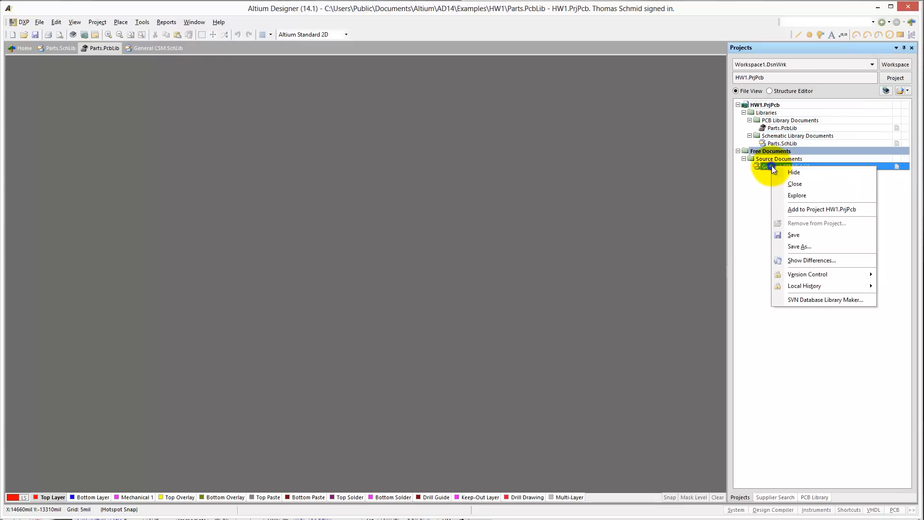
{"action": "left_click", "coordinate": [796, 186]}
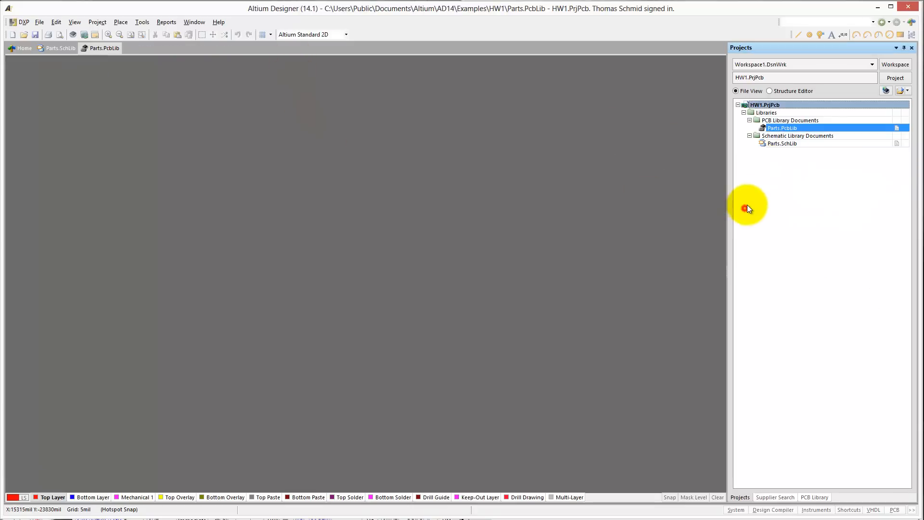
Open Parts.SchLib and display the schematic symbol of the MSP430G2553IPW20R microcontroller.
{"action": "double_click", "coordinate": [782, 143]}
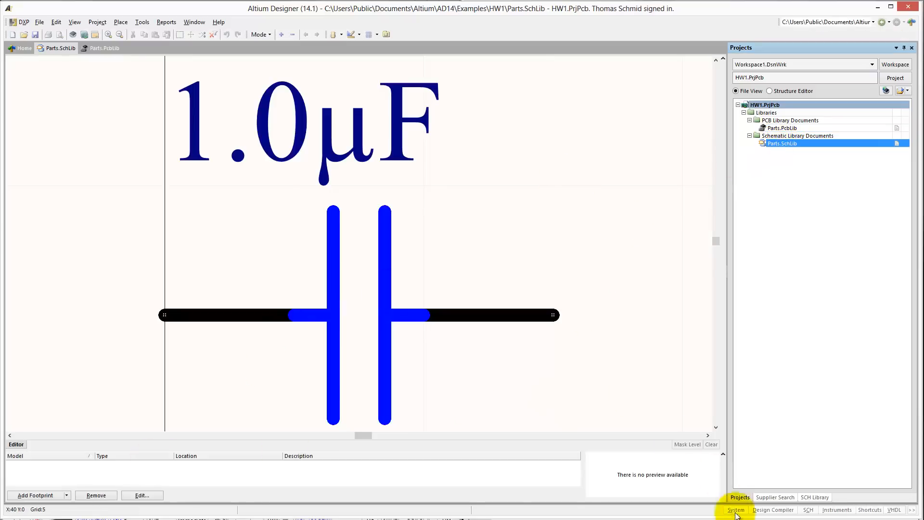
{"action": "left_click", "coordinate": [811, 497]}
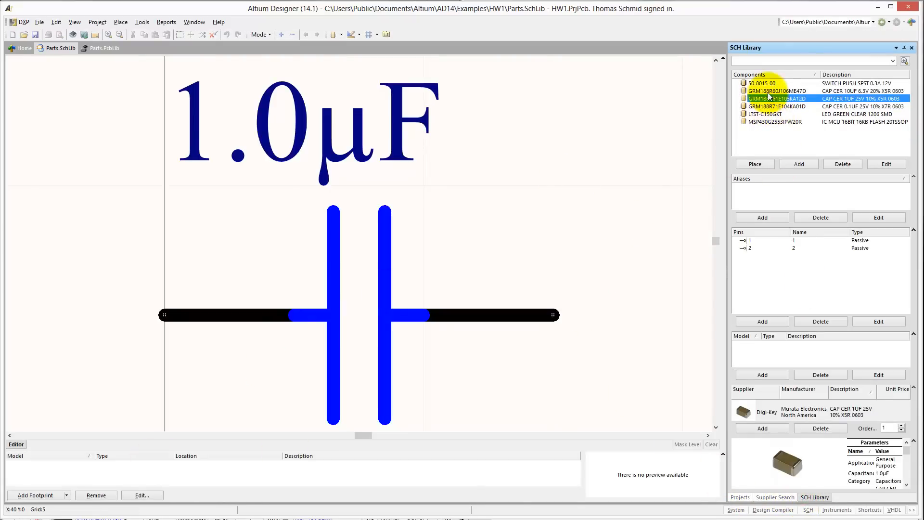
{"action": "left_click", "coordinate": [764, 121]}
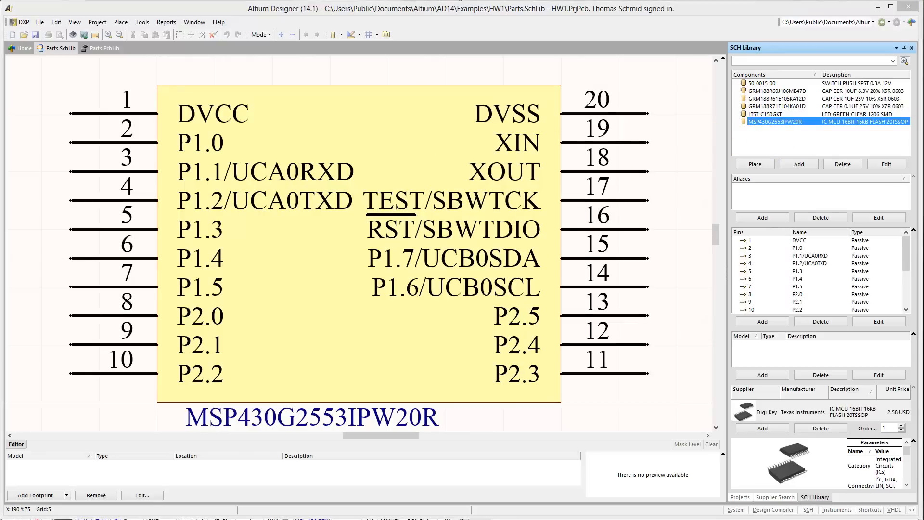
Switch to Chrome, examine the PW (R-PDSO-G20) mechanical and land pattern drawings in the MSP430G2553 datasheet, and close the datasheet.
{"action": "left_click_drag", "start_coordinate": [923, 131], "coordinate": [215, 19]}
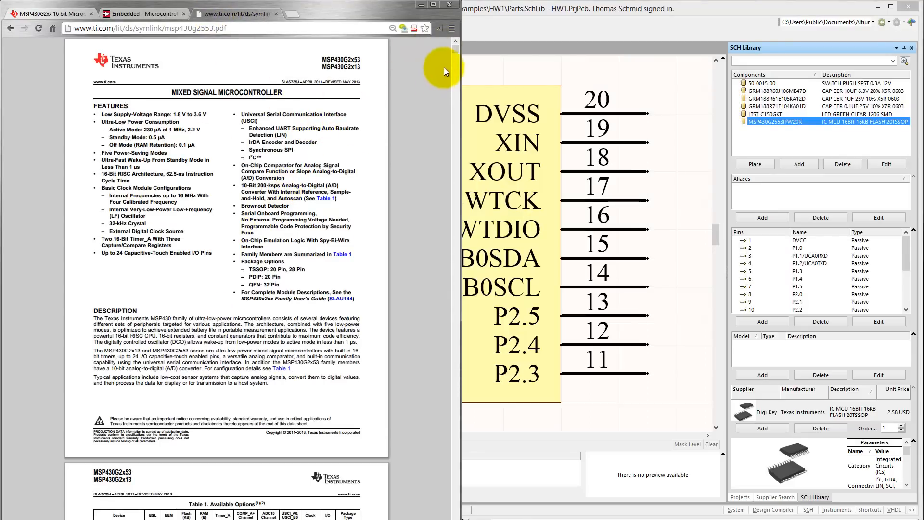
{"action": "left_click_drag", "start_coordinate": [454, 48], "coordinate": [433, 495]}
{"action": "scroll", "coordinate": [265, 356], "scroll_direction": "up", "scroll_amount": 6}
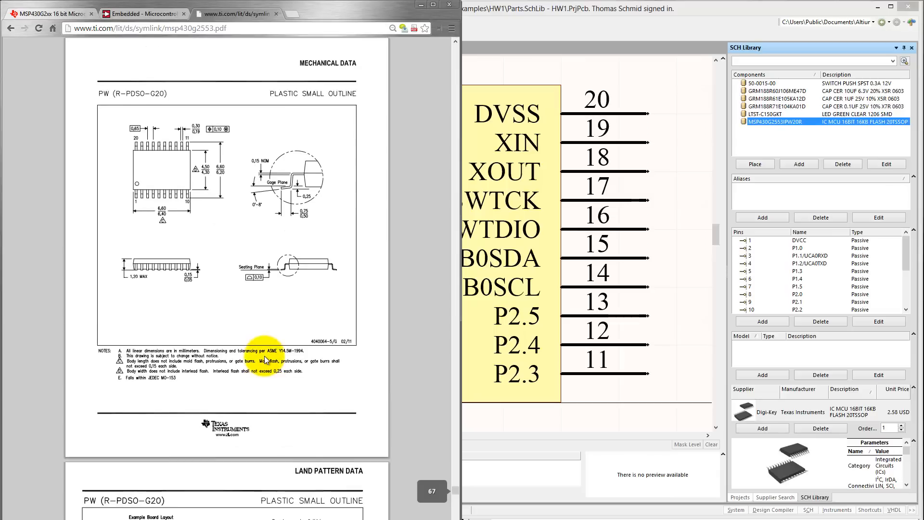
{"action": "scroll", "coordinate": [264, 356], "scroll_direction": "up", "scroll_amount": 3}
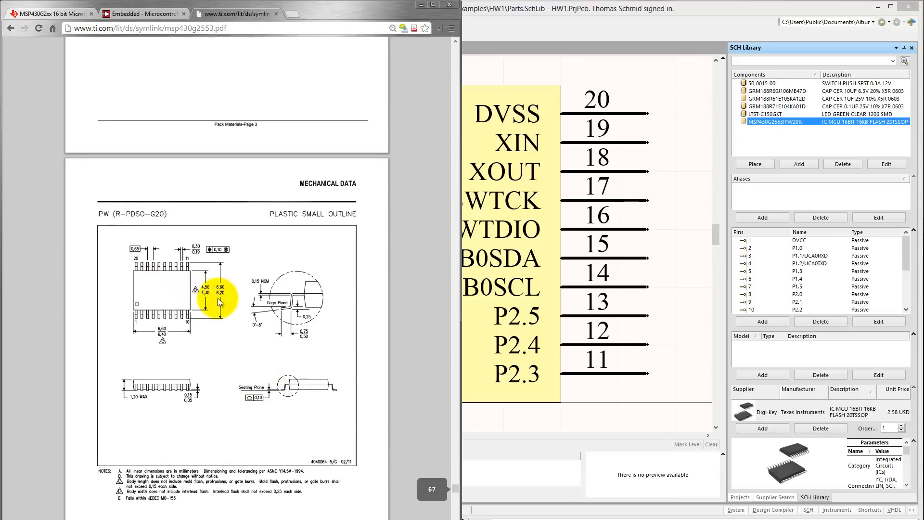
{"action": "scroll", "coordinate": [219, 301], "scroll_direction": "down", "scroll_amount": 1}
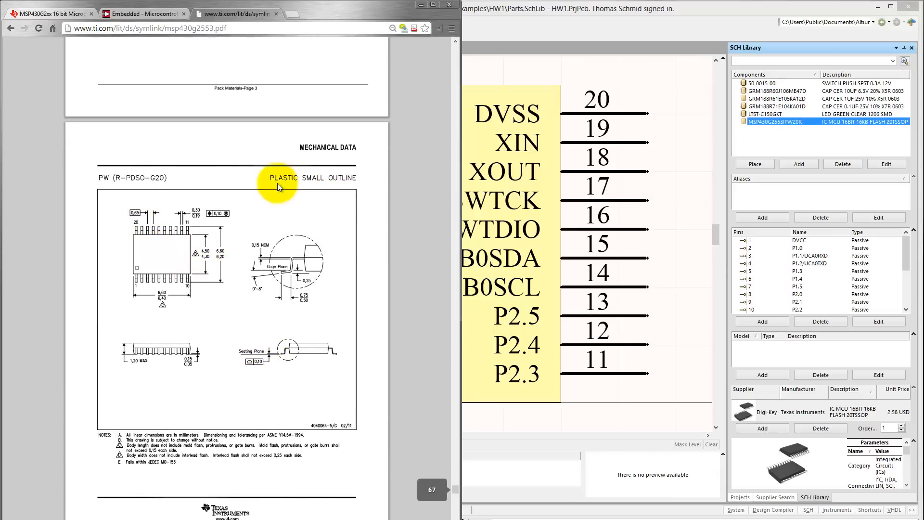
{"action": "scroll", "coordinate": [323, 304], "scroll_direction": "down", "scroll_amount": 6}
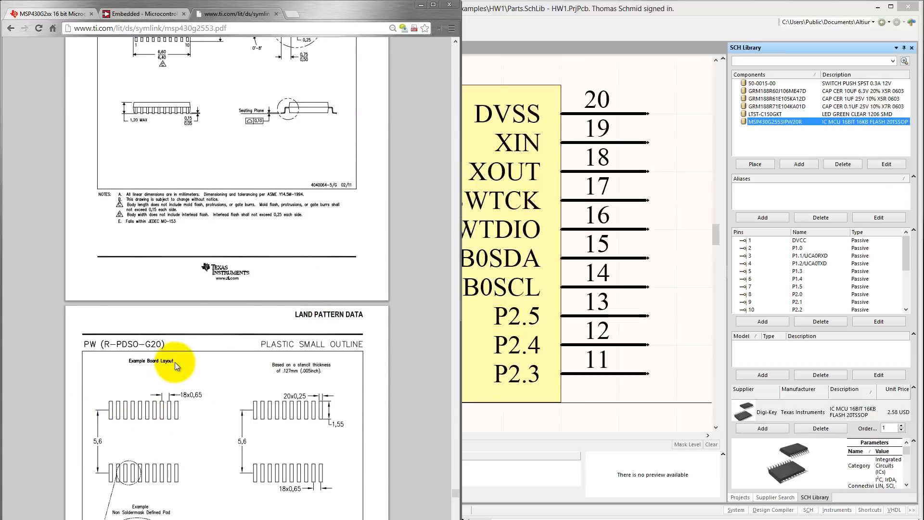
{"action": "scroll", "coordinate": [175, 362], "scroll_direction": "up", "scroll_amount": 3}
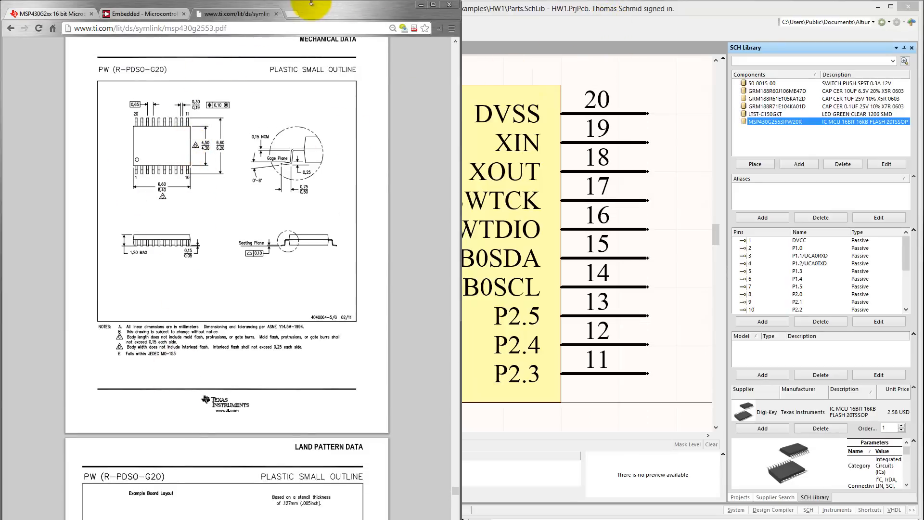
{"action": "middle_click", "coordinate": [252, 13]}
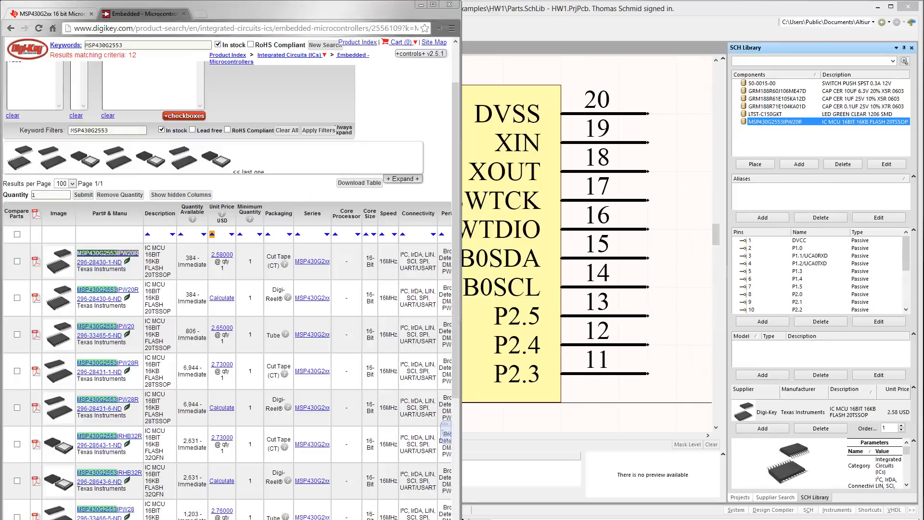
Switch back to Altium Designer and bring up the Parts.PcbLib library.
{"action": "left_click", "coordinate": [531, 26]}
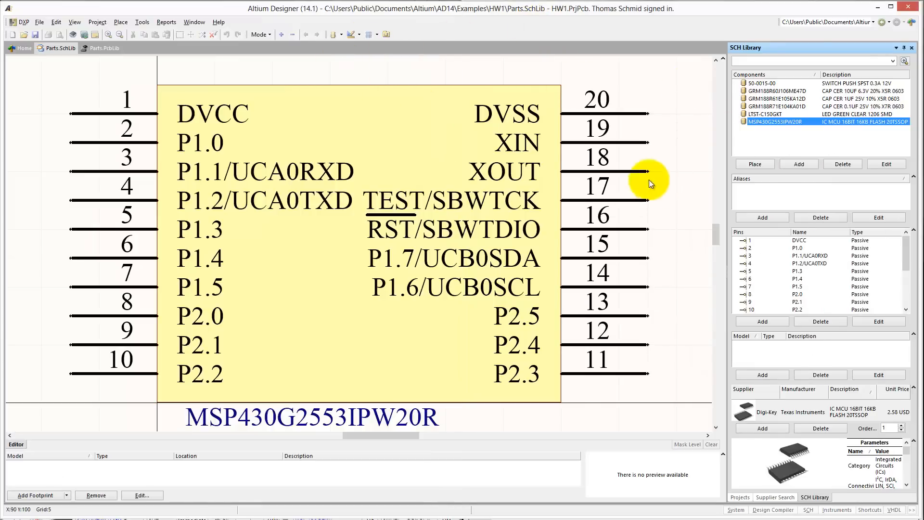
{"action": "left_click", "coordinate": [740, 497]}
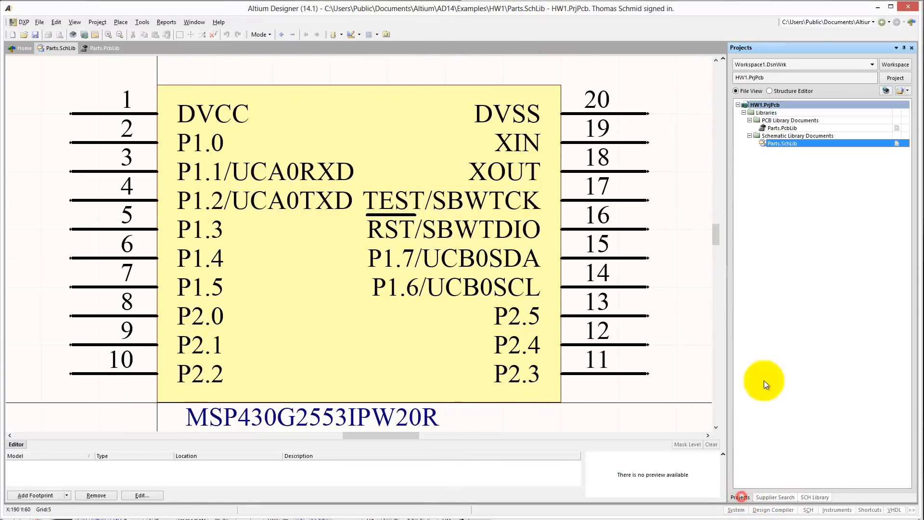
{"action": "left_click", "coordinate": [775, 128]}
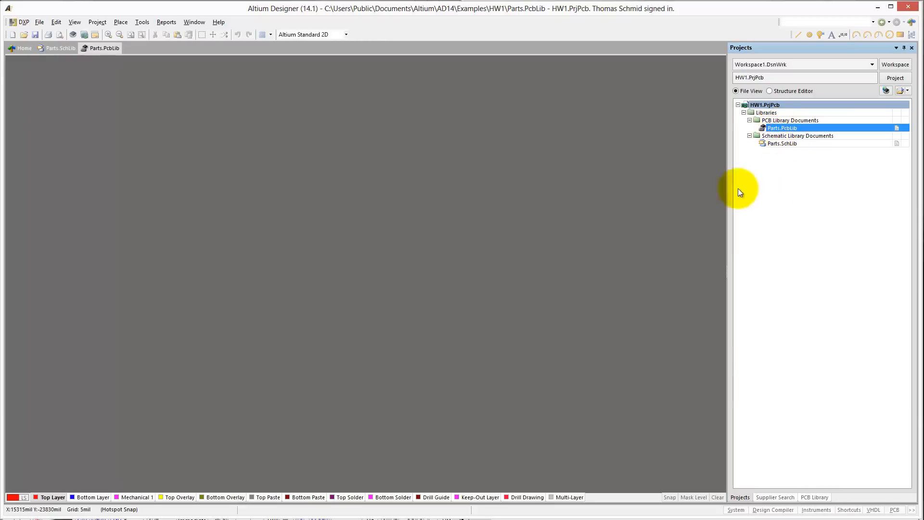
Start the IPC Compliant Footprint Wizard and choose SOP/TSOP as the component type.
{"action": "left_click", "coordinate": [142, 22]}
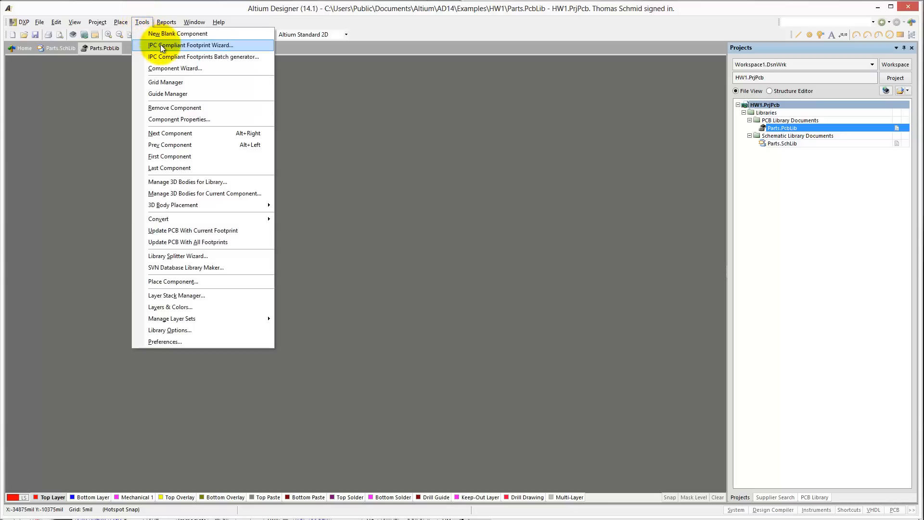
{"action": "left_click", "coordinate": [187, 46]}
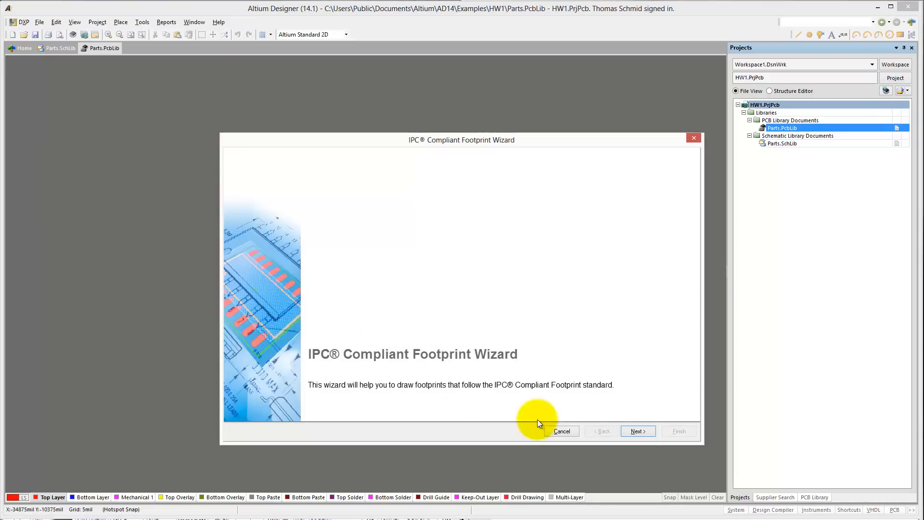
{"action": "left_click", "coordinate": [637, 431]}
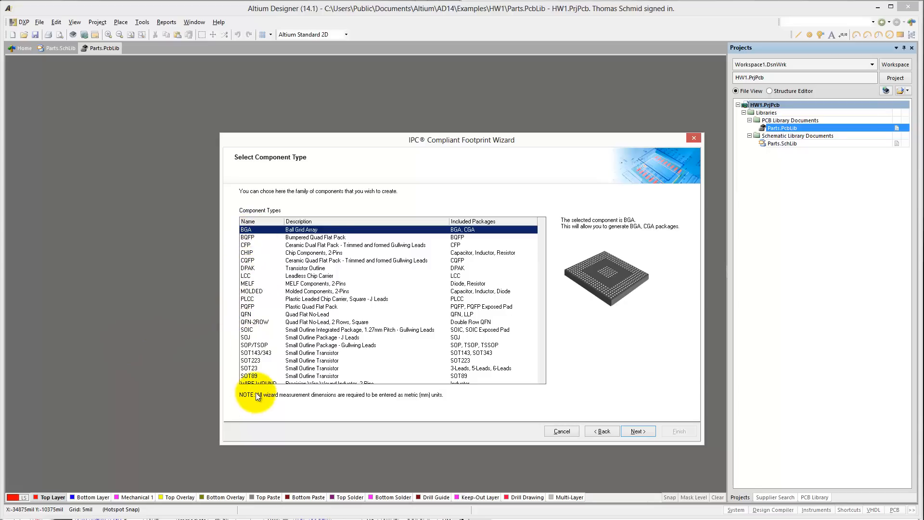
{"action": "left_click", "coordinate": [251, 337]}
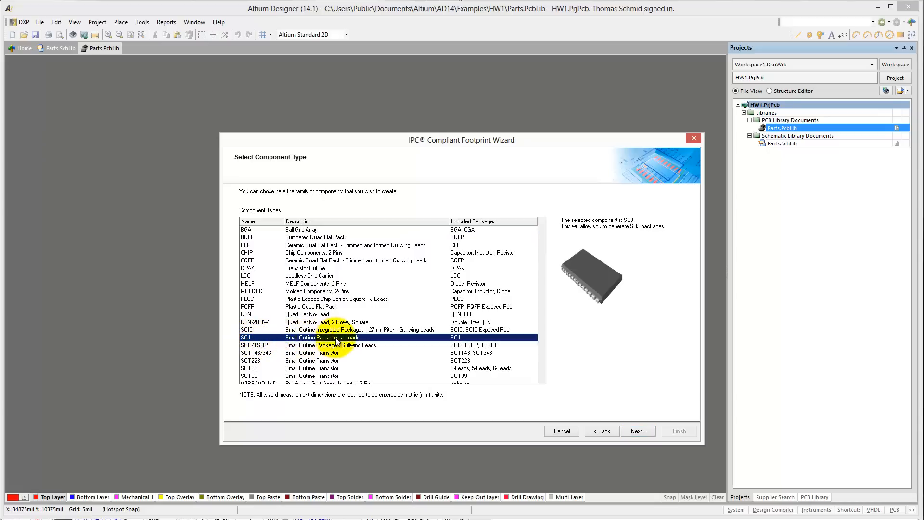
{"action": "left_click", "coordinate": [255, 345]}
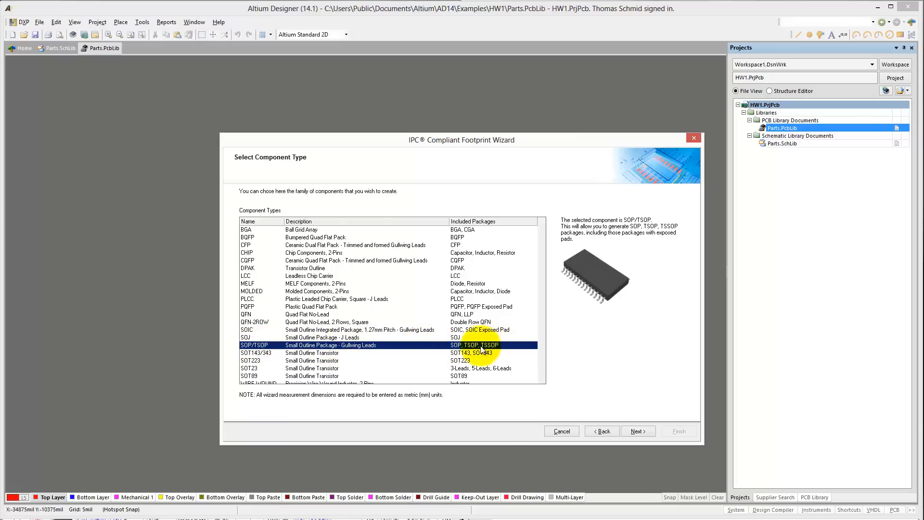
Proceed to the SOP/TSOP package dimensions and set the width range (H) to 6.4 mm minimum and 6.6 mm maximum.
{"action": "left_click", "coordinate": [646, 432]}
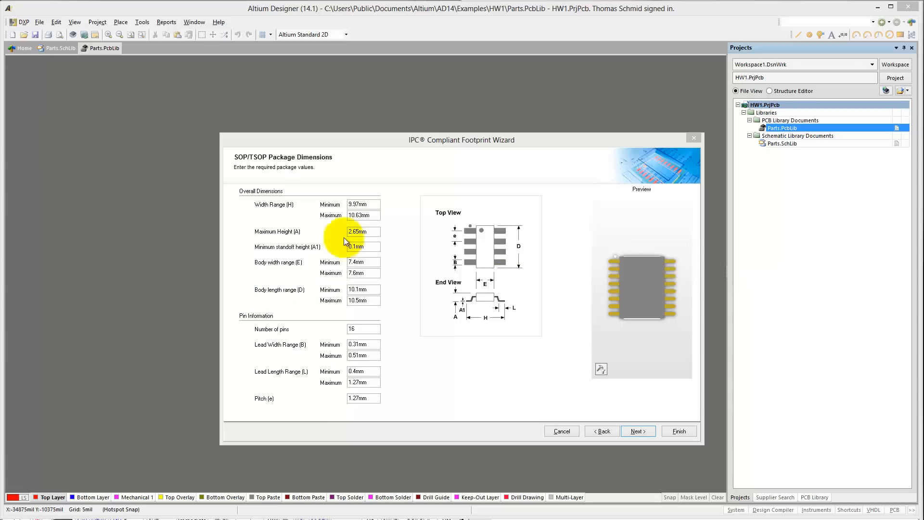
{"action": "left_click", "coordinate": [355, 206]}
{"action": "double_click", "coordinate": [356, 206]}
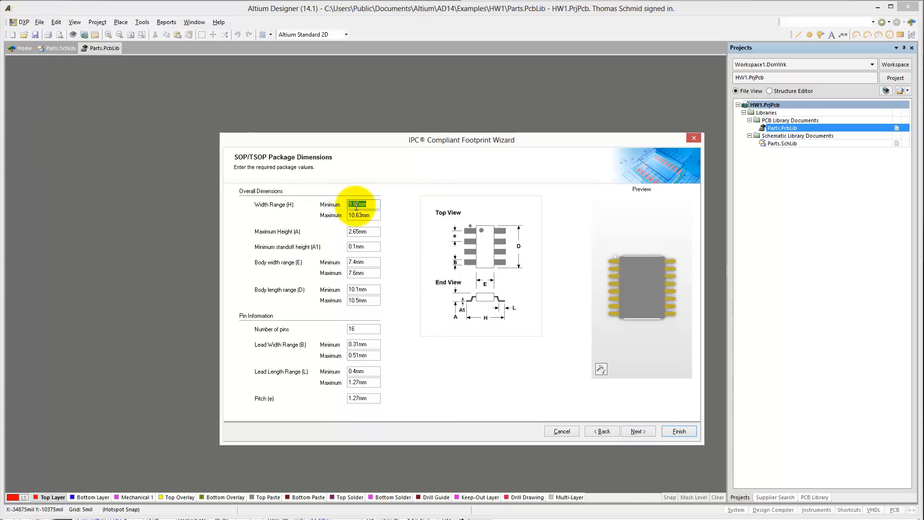
{"action": "type", "text": "8"}
{"action": "type", "text": ".4"}
{"action": "key", "text": "Tab"}
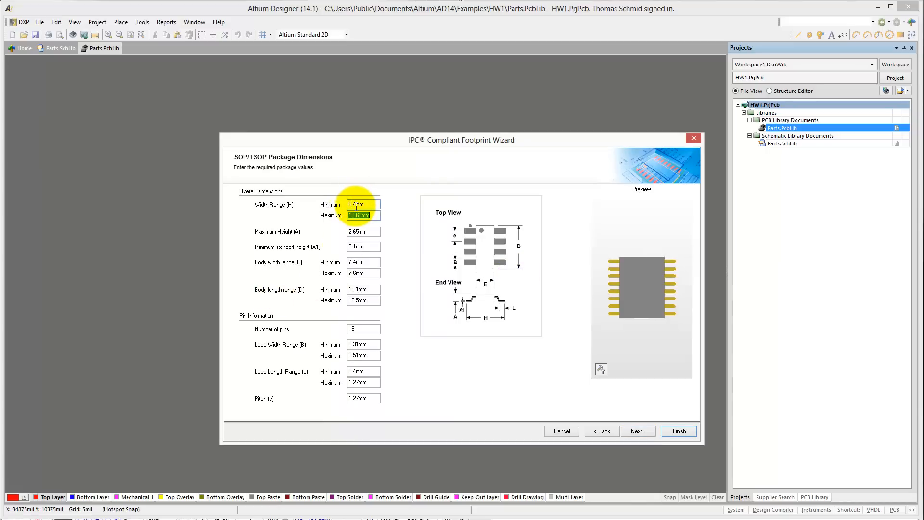
{"action": "type", "text": "6.6mm"}
{"action": "key", "text": "Tab"}
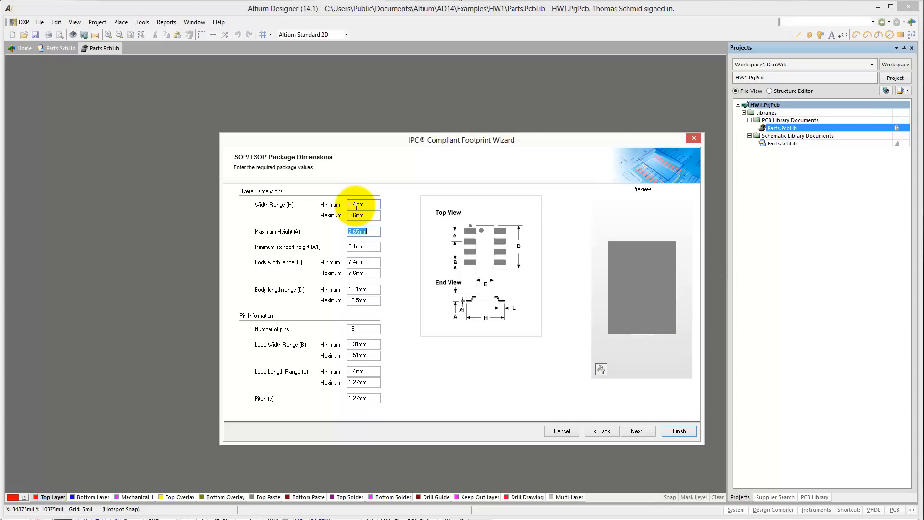
Set the maximum height (A) to 1.2 mm and the body width range (E) to 4.3 to 4.5 mm.
{"action": "type", "text": "1.2mm"}
{"action": "key", "text": "Tab"}
{"action": "key", "text": "Tab"}
{"action": "key", "text": "Tab"}
{"action": "type", "text": "4.5"}
{"action": "key", "text": "Tab"}
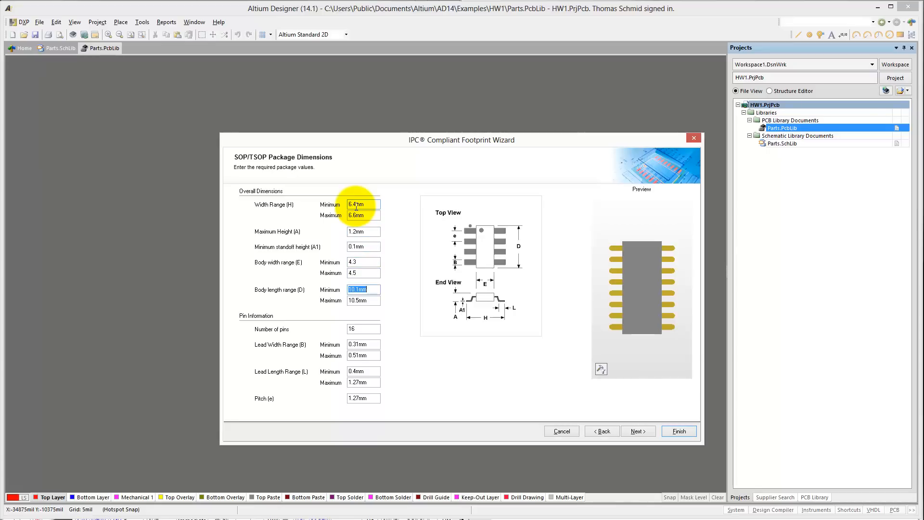
Set the body length range (D) to 6.4 mm minimum and 6.6 mm maximum.
{"action": "type", "text": "6.4"}
{"action": "key", "text": "Tab"}
{"action": "type", "text": "6.6"}
Correct the minimum of the overall width range (H) to 6.2 mm.
{"action": "double_click", "coordinate": [358, 204]}
{"action": "double_click", "coordinate": [361, 289]}
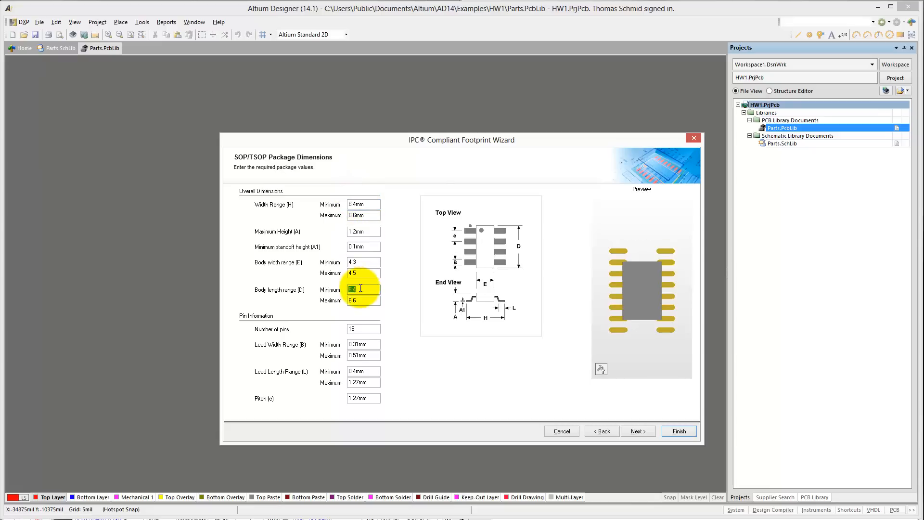
{"action": "double_click", "coordinate": [353, 203]}
{"action": "type", "text": "6.2"}
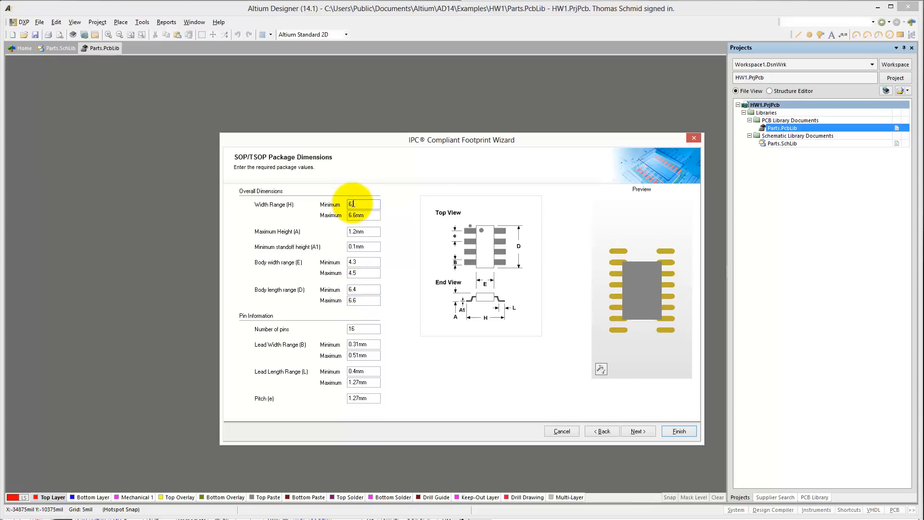
{"action": "key", "text": "Tab"}
Set the number of pins to 20 and the lead width range (B) to 0.19 to 0.3 mm.
{"action": "double_click", "coordinate": [360, 329]}
{"action": "type", "text": "20"}
{"action": "key", "text": "Tab"}
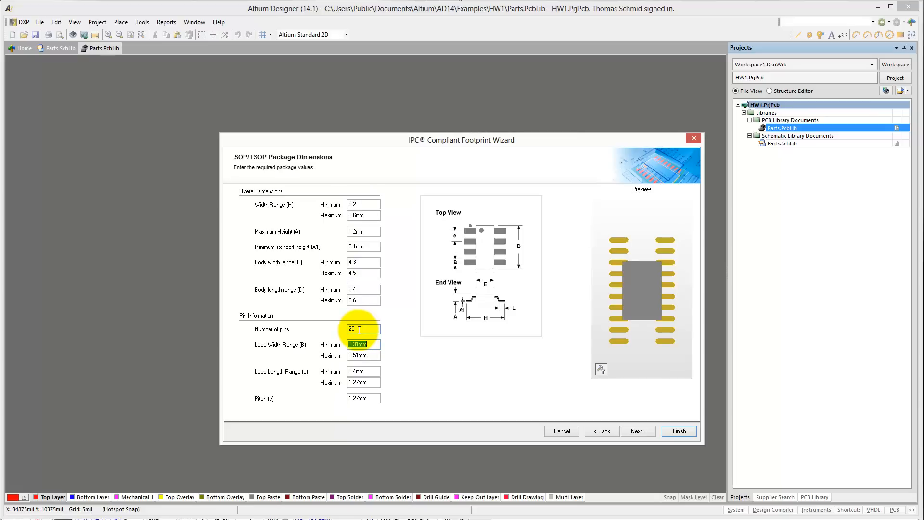
{"action": "type", "text": "0.19"}
{"action": "key", "text": "Tab"}
{"action": "type", "text": "0.3"}
{"action": "key", "text": "Tab"}
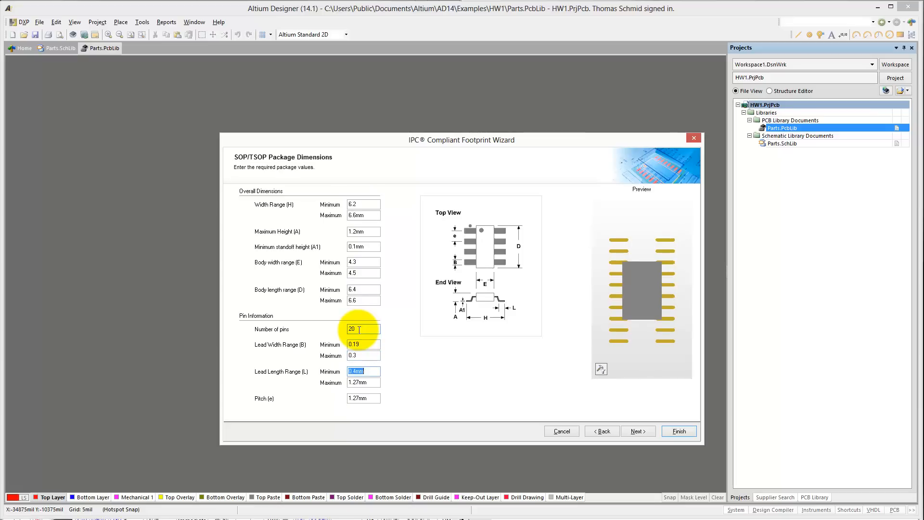
Set the lead length range (L) to 0.5 to 0.75 mm and the pitch (e) to 0.65 mm.
{"action": "type", "text": "0.5"}
{"action": "key", "text": "Tab"}
{"action": "type", "text": "0.75"}
{"action": "key", "text": "Tab"}
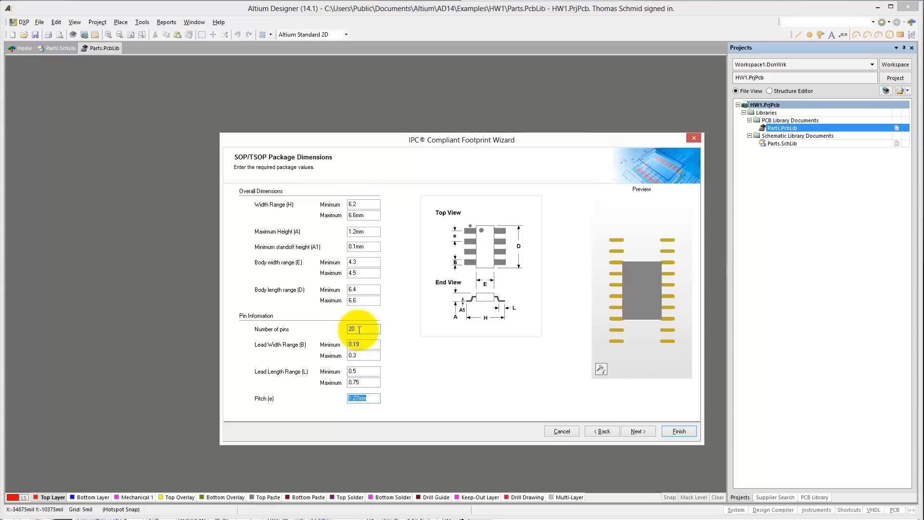
{"action": "type", "text": "0.65"}
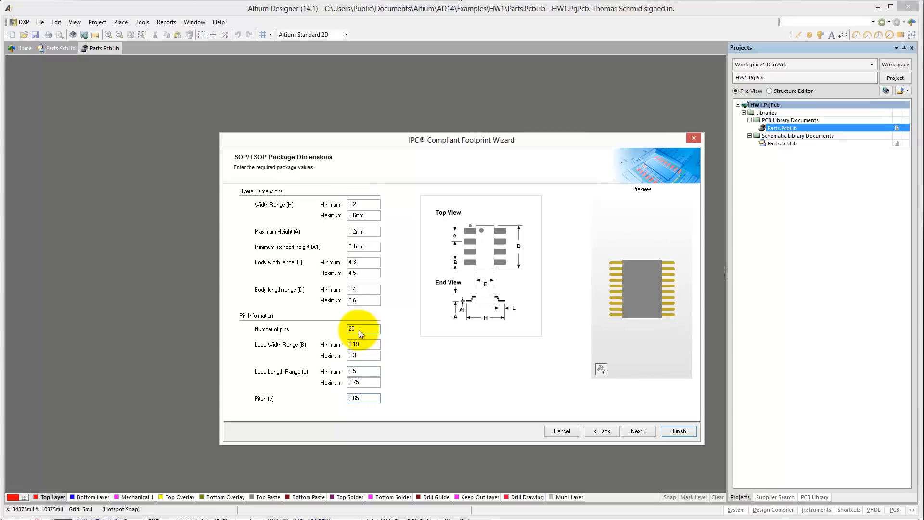
Accept the wizard's default and calculated values, including heel spacing, solder fillets, IPC tolerances and silkscreen dimensions, up to the footprint description.
{"action": "left_click", "coordinate": [637, 430]}
{"action": "left_click", "coordinate": [637, 430]}
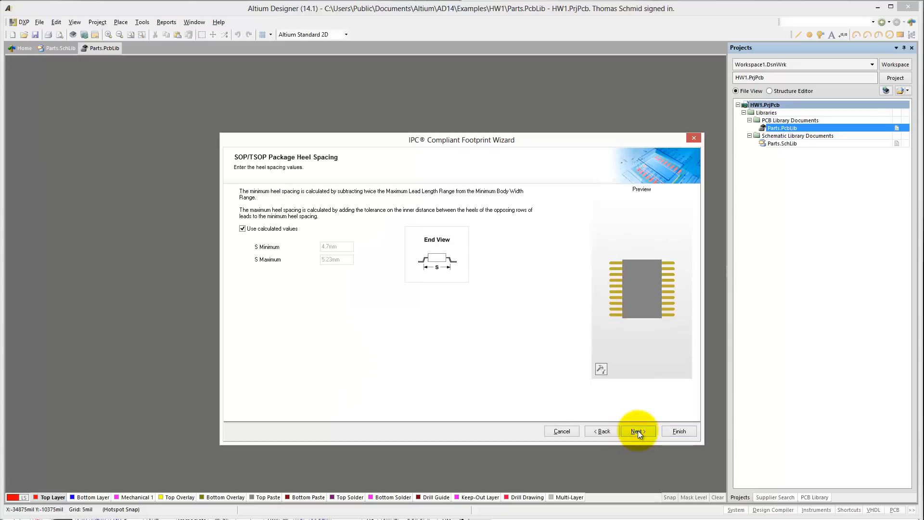
{"action": "left_click", "coordinate": [637, 430]}
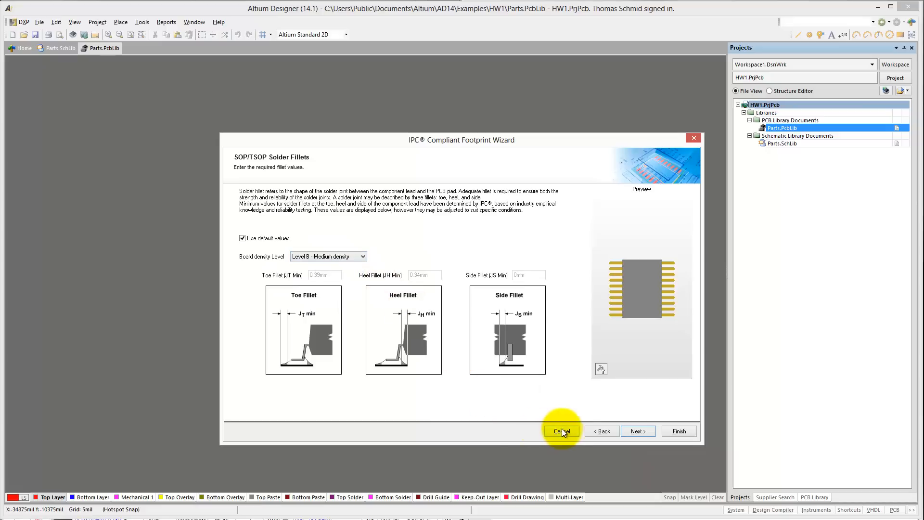
{"action": "left_click", "coordinate": [637, 430]}
{"action": "left_click", "coordinate": [637, 430]}
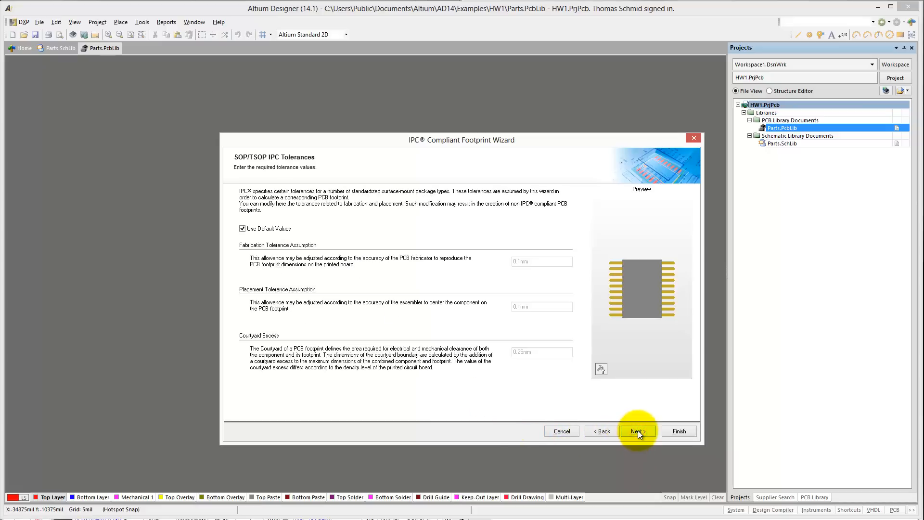
{"action": "left_click", "coordinate": [637, 431]}
{"action": "left_click", "coordinate": [637, 431]}
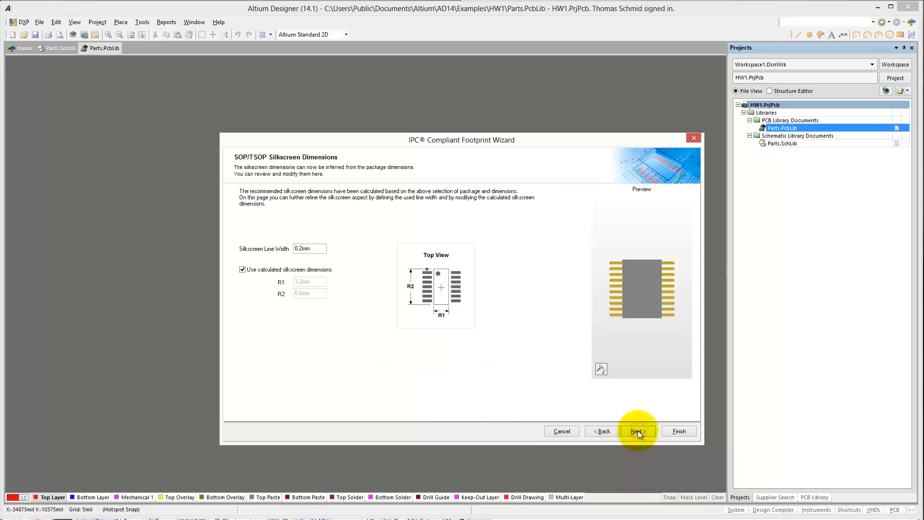
{"action": "left_click", "coordinate": [637, 431]}
{"action": "left_click", "coordinate": [637, 430]}
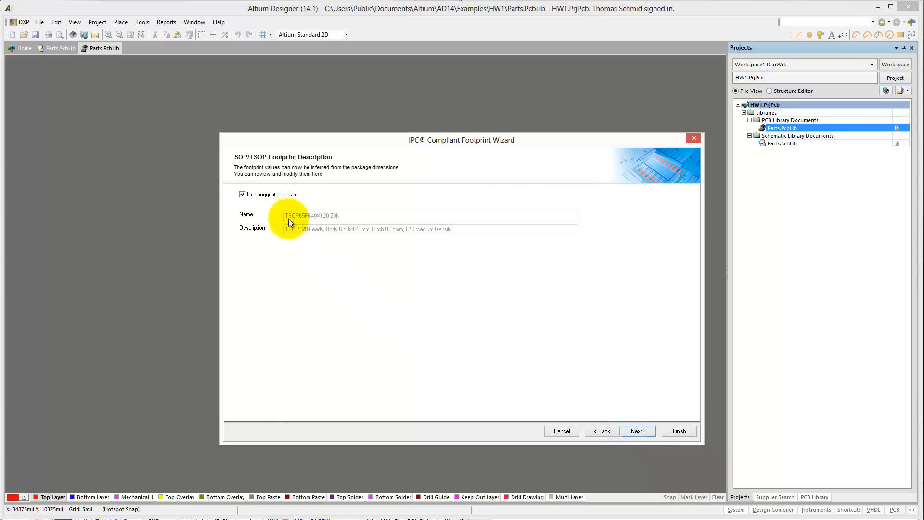
Keep the suggested footprint name and description, store the footprint in the current PcbLib file, and finish the wizard.
{"action": "left_click", "coordinate": [638, 431]}
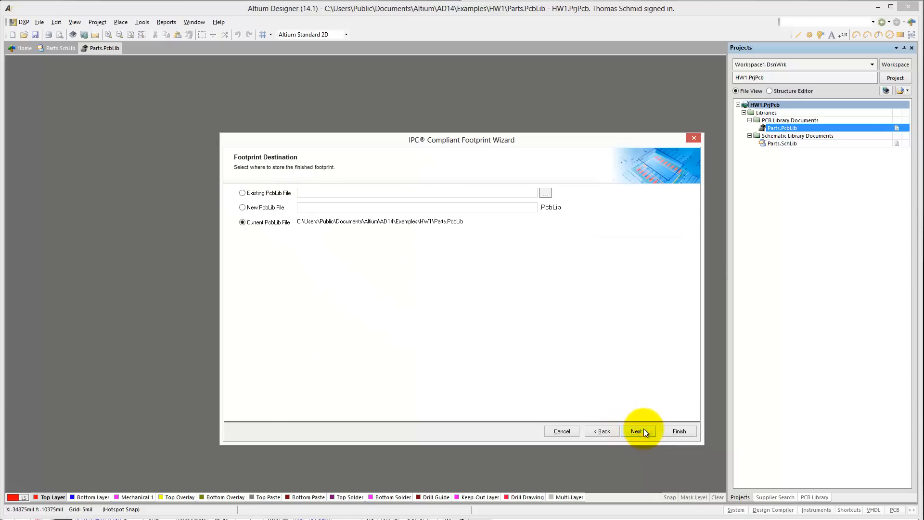
{"action": "left_click", "coordinate": [252, 224]}
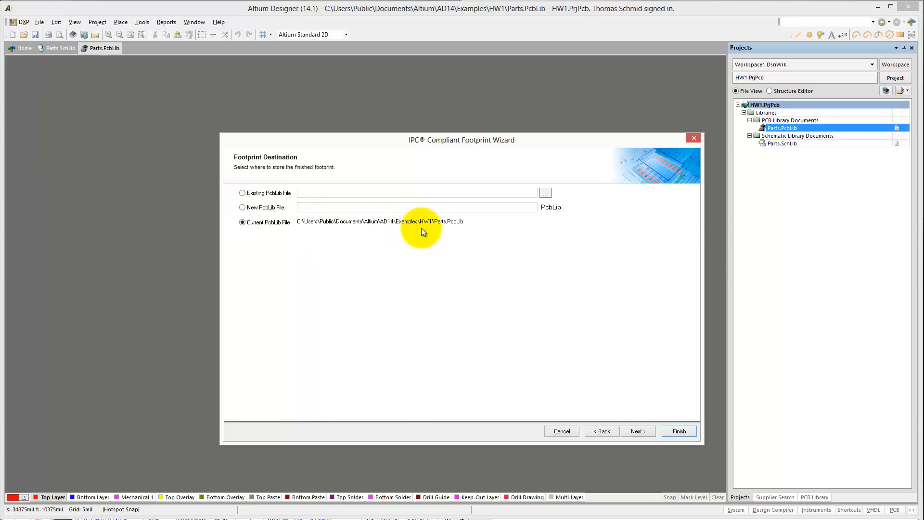
{"action": "left_click", "coordinate": [644, 431]}
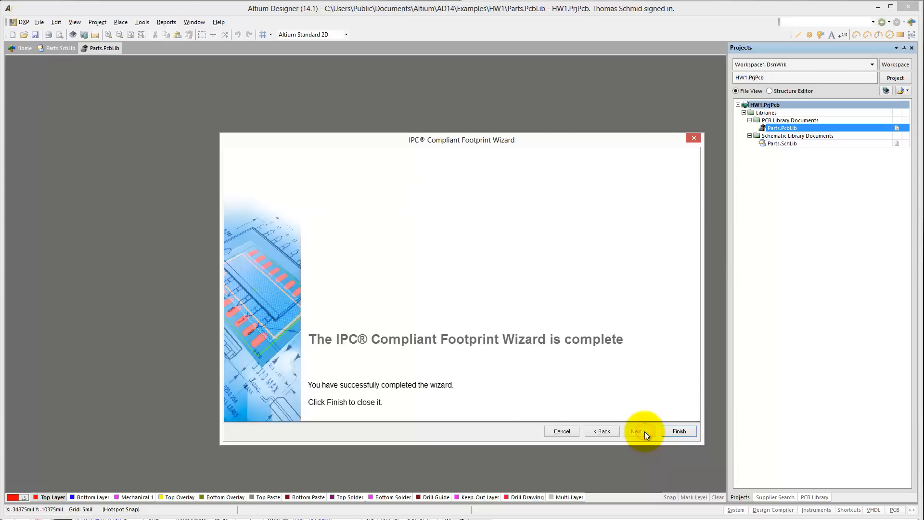
{"action": "left_click", "coordinate": [678, 431]}
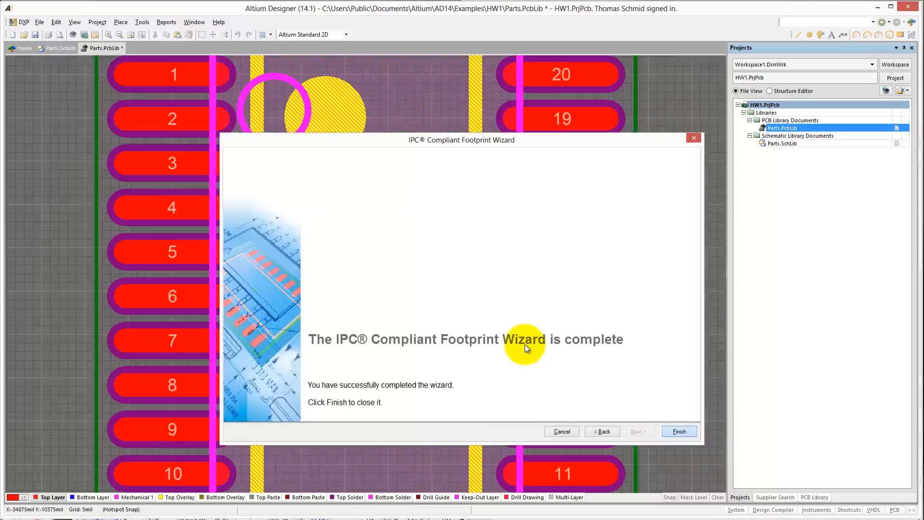
Inspect the generated footprint in 3D, return to the 2D view, and save Parts.PcbLib.
{"action": "scroll", "coordinate": [642, 328], "scroll_direction": "down", "scroll_amount": 2, "text": "ctrl"}
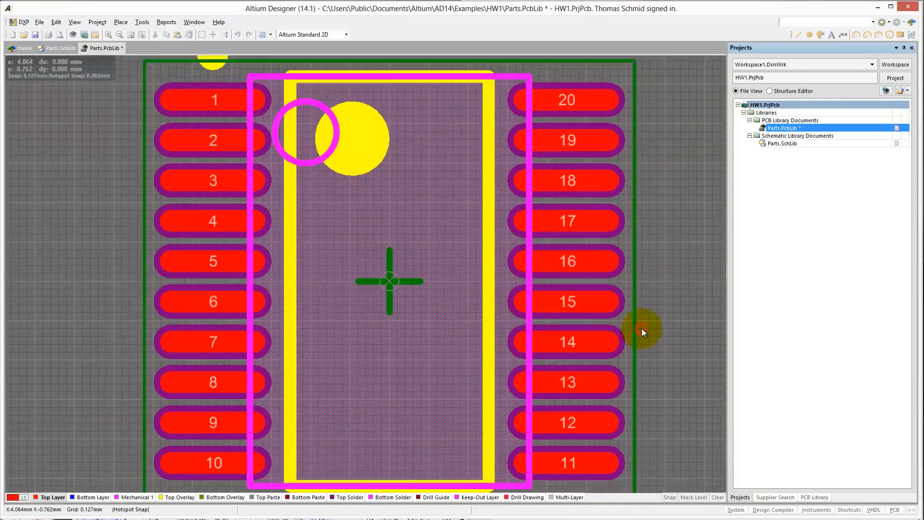
{"action": "right_click_drag", "start_coordinate": [597, 336], "coordinate": [474, 304]}
{"action": "key", "text": "3"}
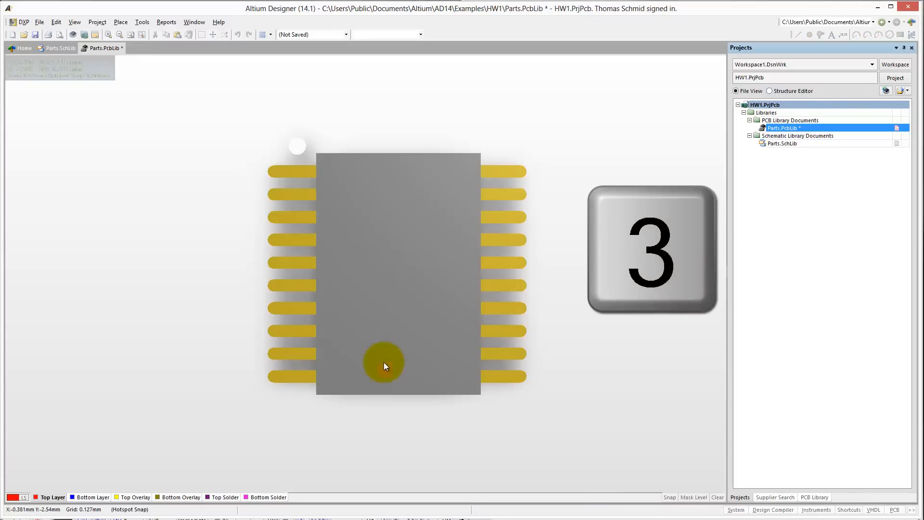
{"action": "right_click_drag", "start_coordinate": [383, 362], "coordinate": [283, 272]}
{"action": "key", "text": "2"}
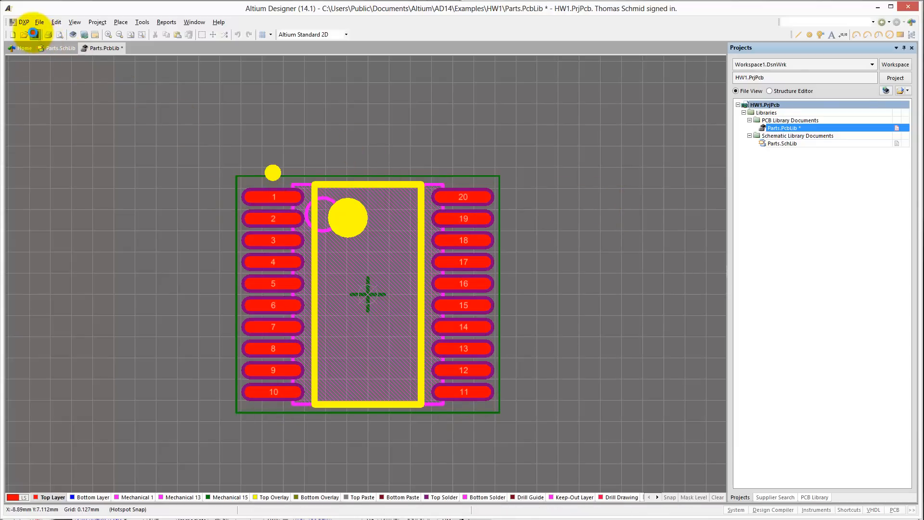
{"action": "left_click", "coordinate": [34, 34]}
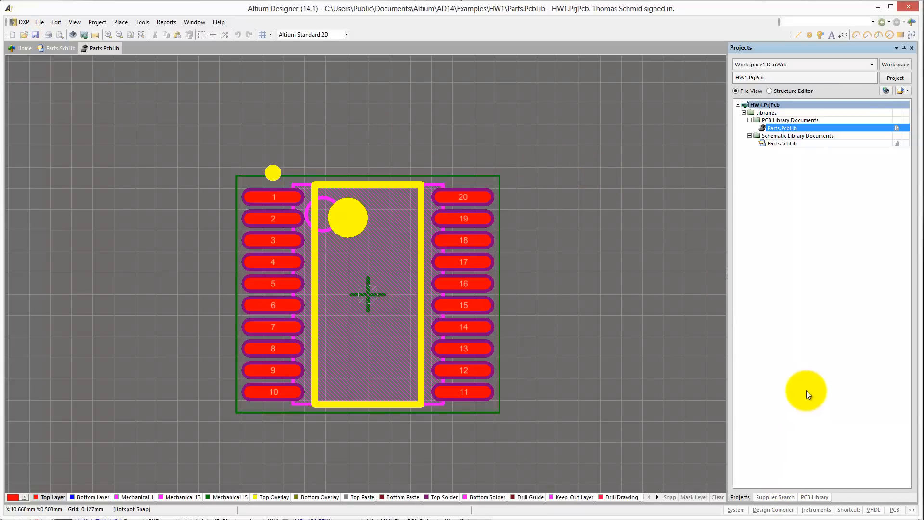
Open Parts.SchLib, assign the TSOP65P640X120-20N footprint from Parts.PcbLib to the MSP430G2553IPW20R symbol, and save the schematic library.
{"action": "left_click", "coordinate": [780, 143]}
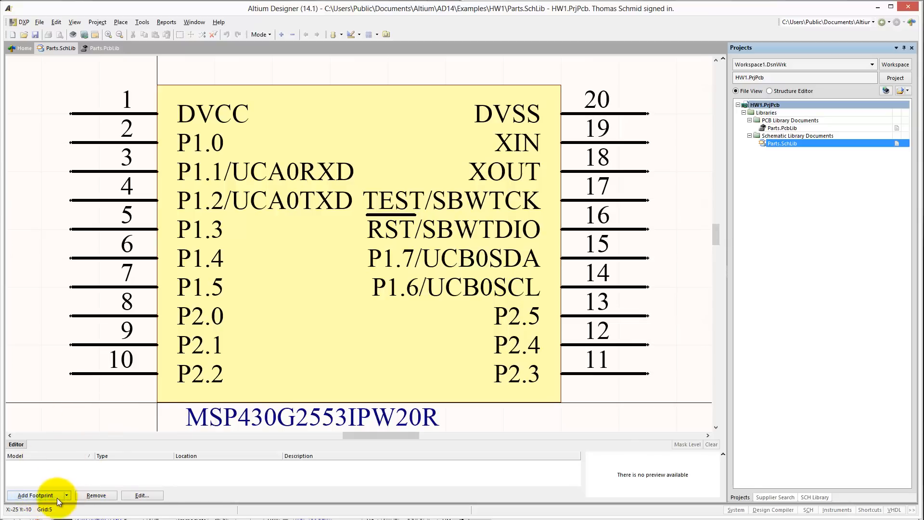
{"action": "left_click", "coordinate": [39, 495]}
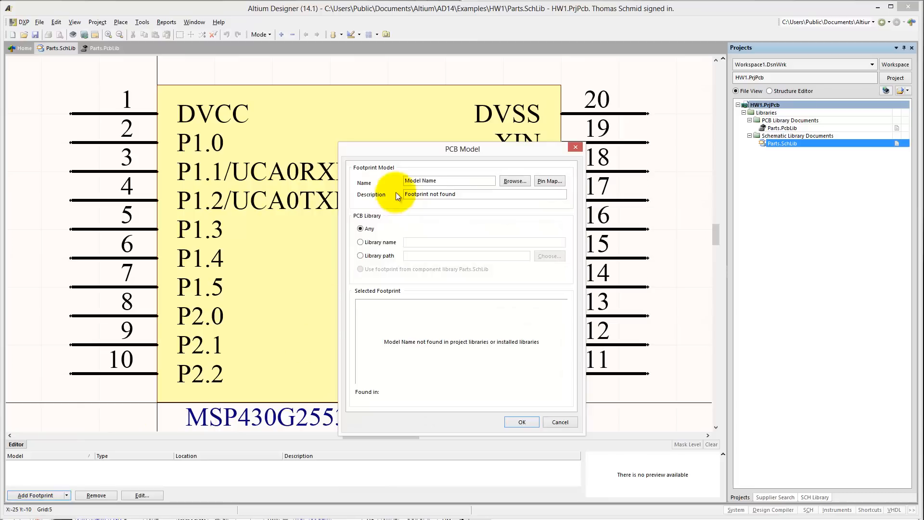
{"action": "left_click", "coordinate": [514, 181]}
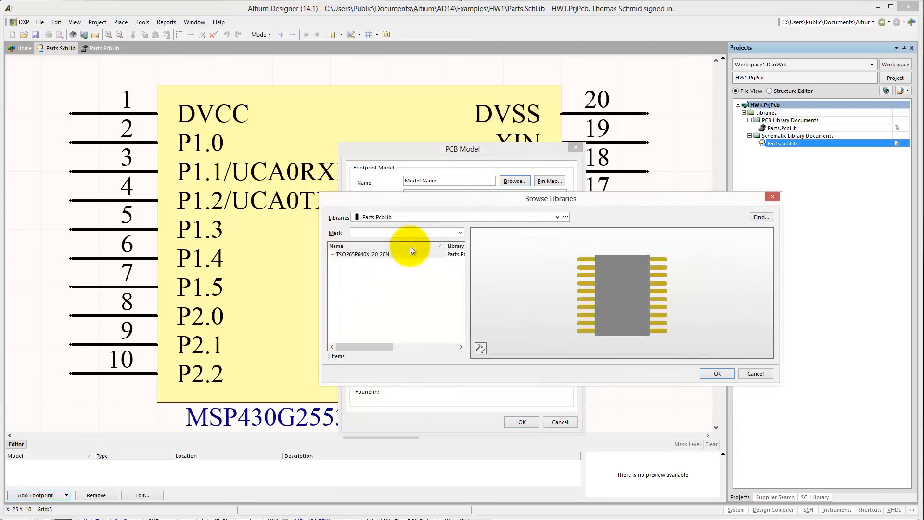
{"action": "left_click", "coordinate": [406, 216]}
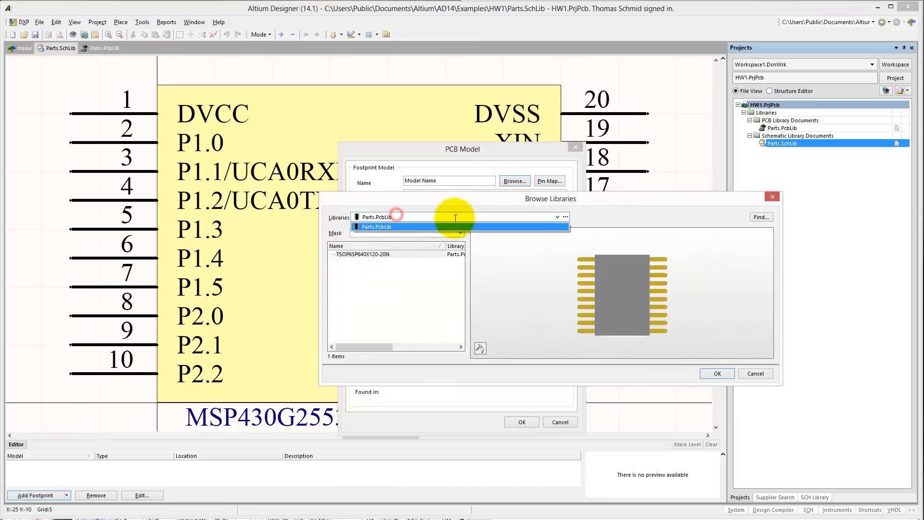
{"action": "left_click", "coordinate": [373, 225]}
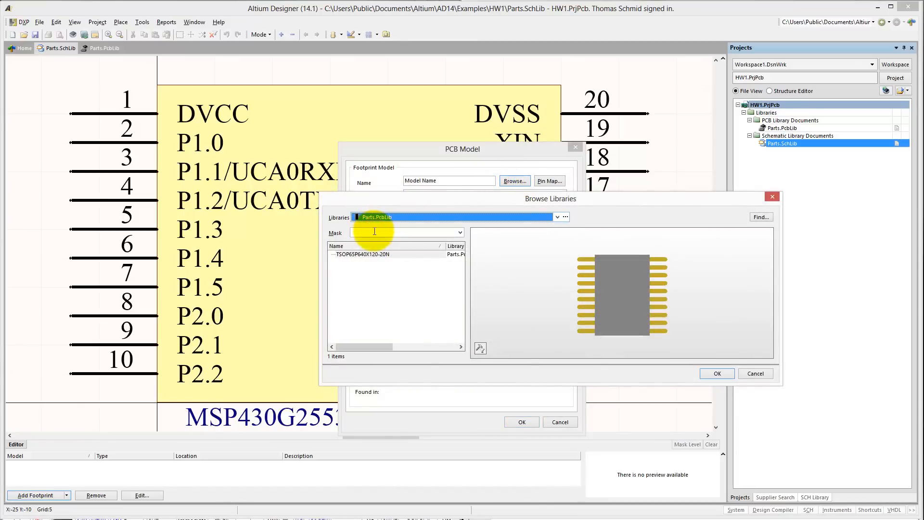
{"action": "left_click", "coordinate": [348, 255]}
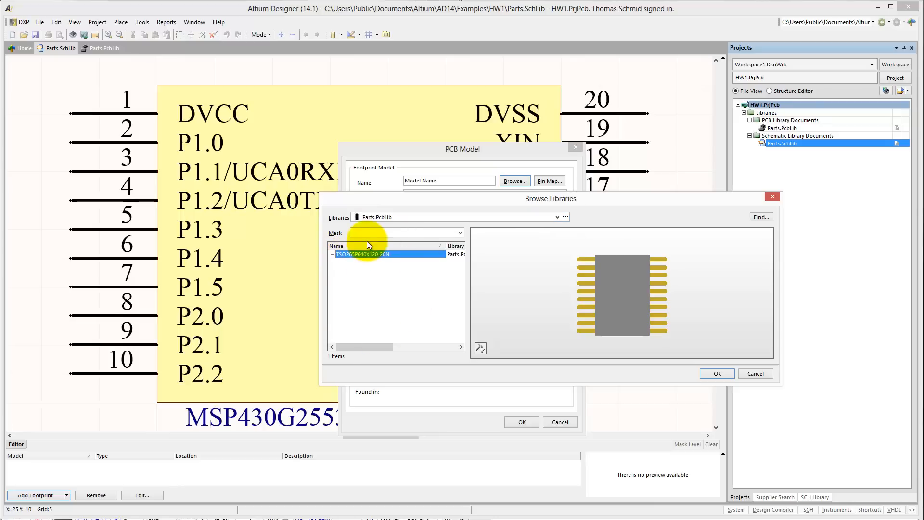
{"action": "left_click", "coordinate": [717, 374]}
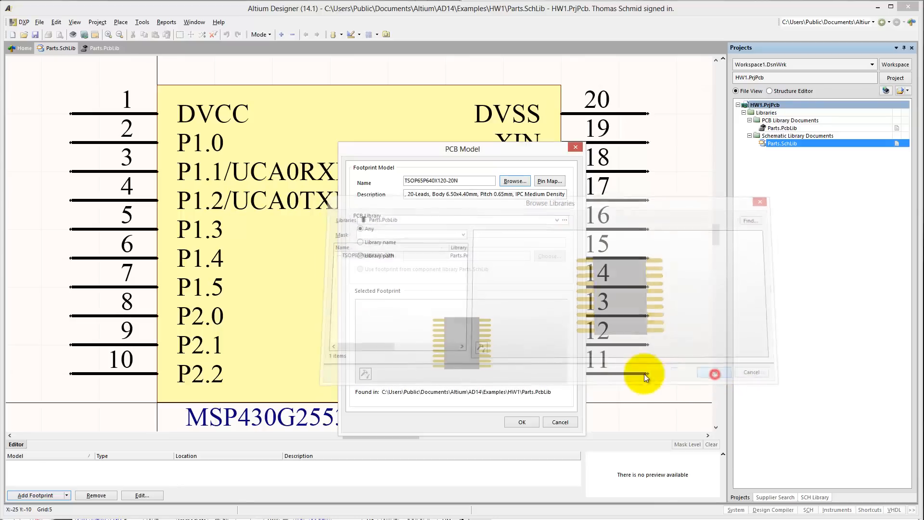
{"action": "left_click", "coordinate": [523, 422]}
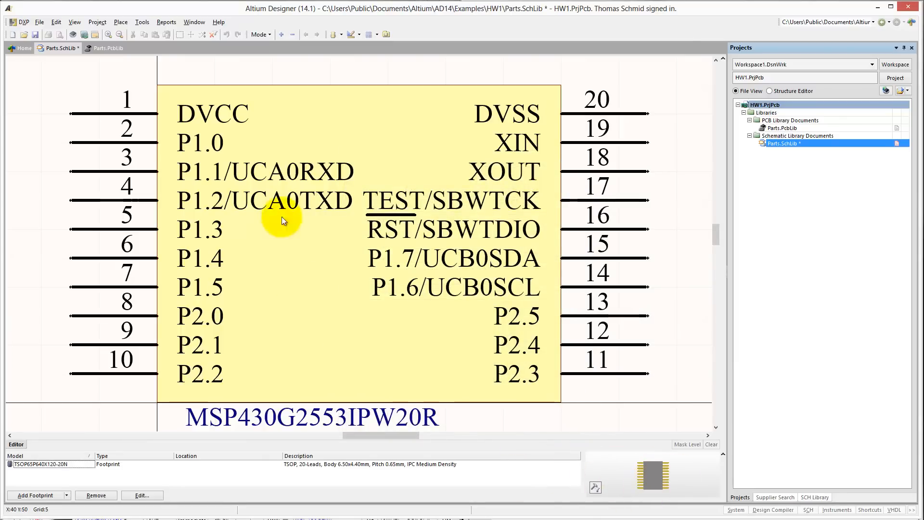
{"action": "left_click", "coordinate": [34, 34]}
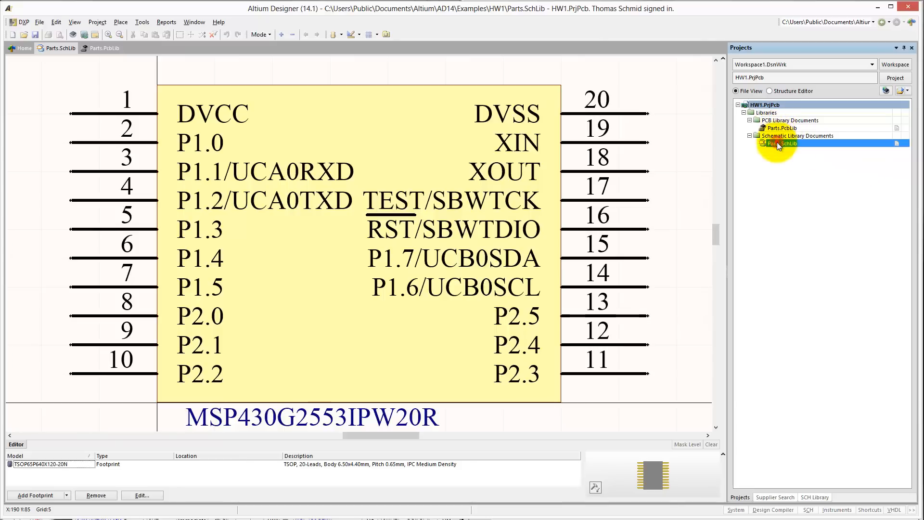
Bring up the schematic library's component list and display the 50-0015-00 push switch symbol.
{"action": "left_click", "coordinate": [803, 497]}
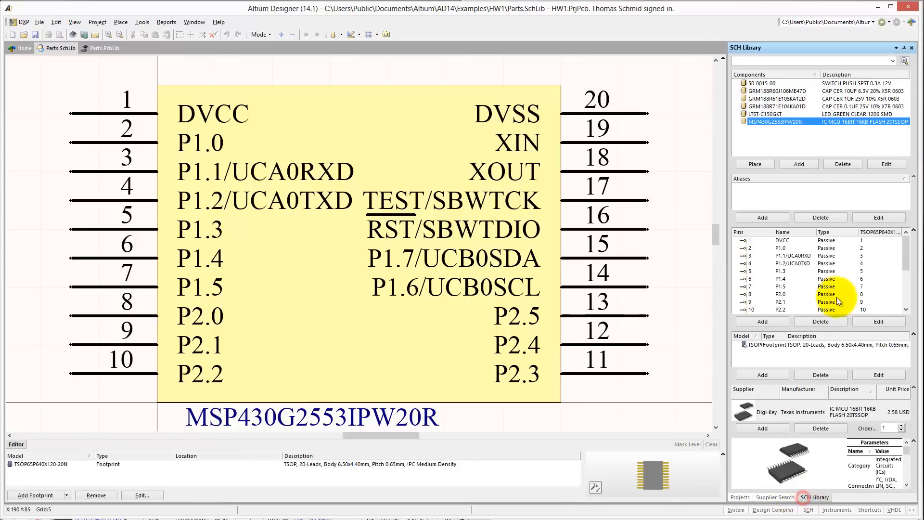
{"action": "left_click", "coordinate": [756, 82]}
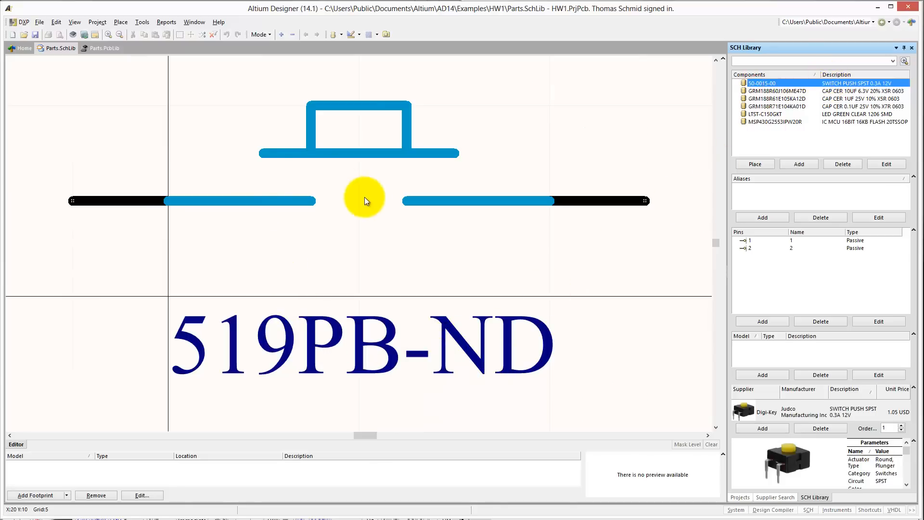
Switch to Parts.PcbLib, bring up its footprint list, and add a new blank footprint.
{"action": "left_click", "coordinate": [100, 48]}
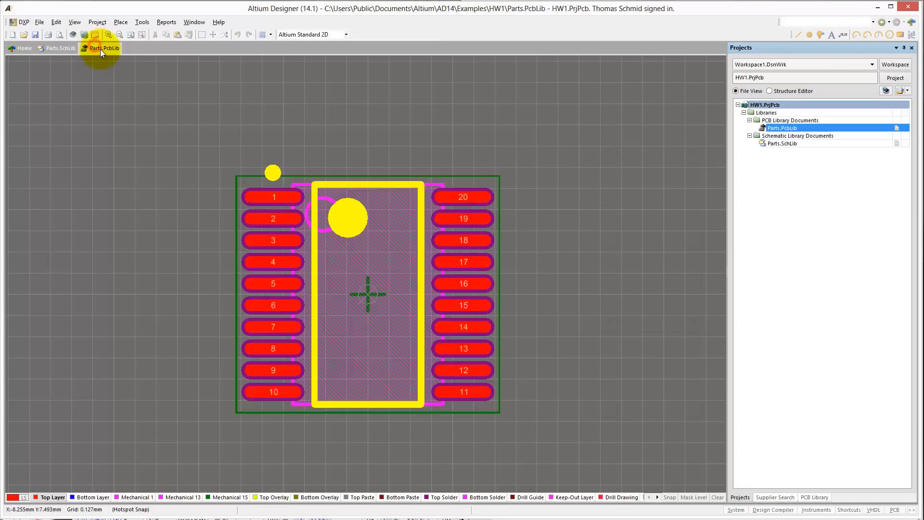
{"action": "left_click", "coordinate": [810, 497]}
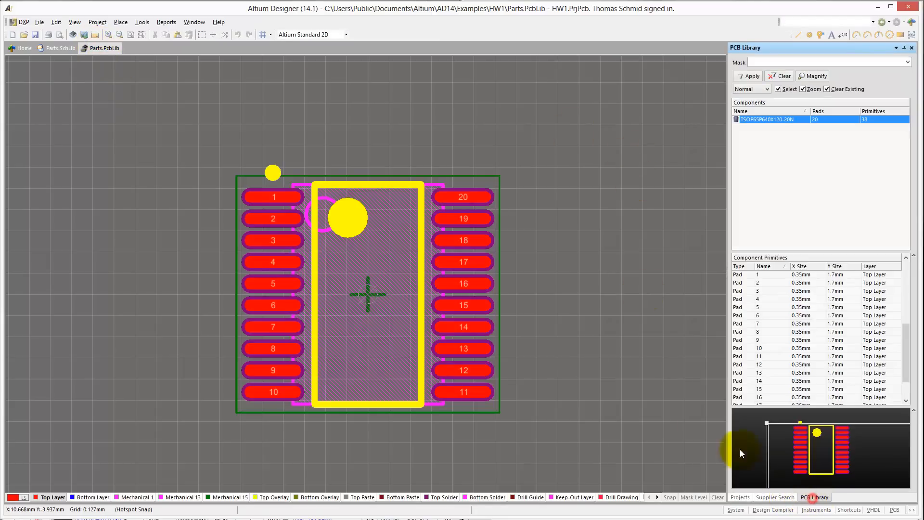
{"action": "right_click", "coordinate": [775, 155]}
{"action": "left_click", "coordinate": [804, 159]}
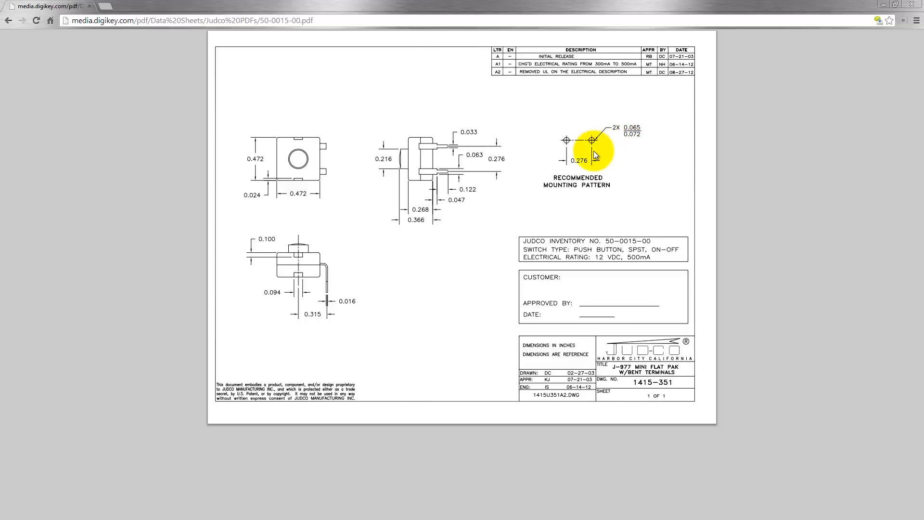
Consult the push switch's datasheet drawing and name the new blank footprint 1415-351.
{"action": "left_click_drag", "start_coordinate": [66, 8], "coordinate": [923, 46]}
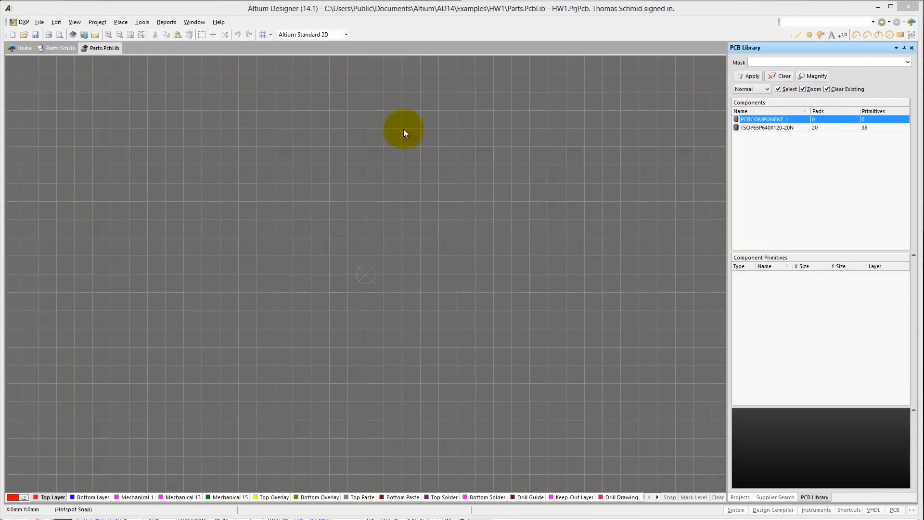
{"action": "double_click", "coordinate": [771, 119]}
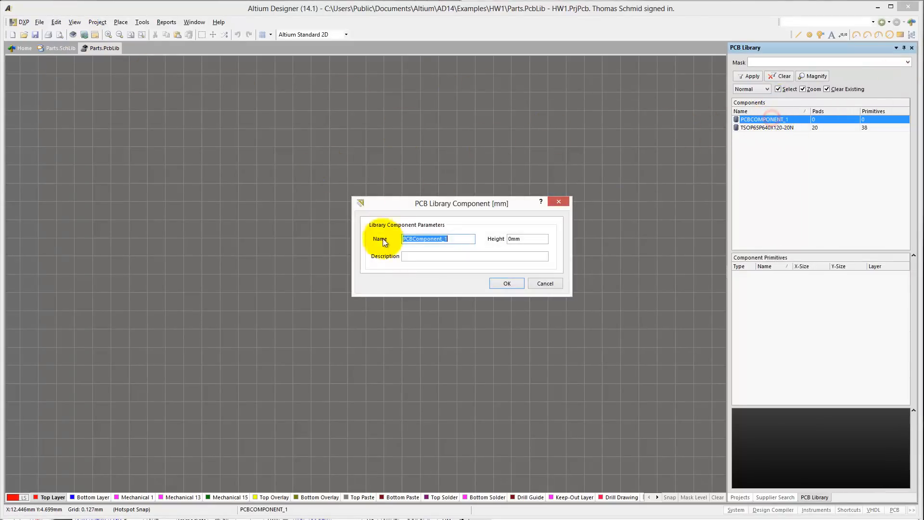
{"action": "type", "text": "S"}
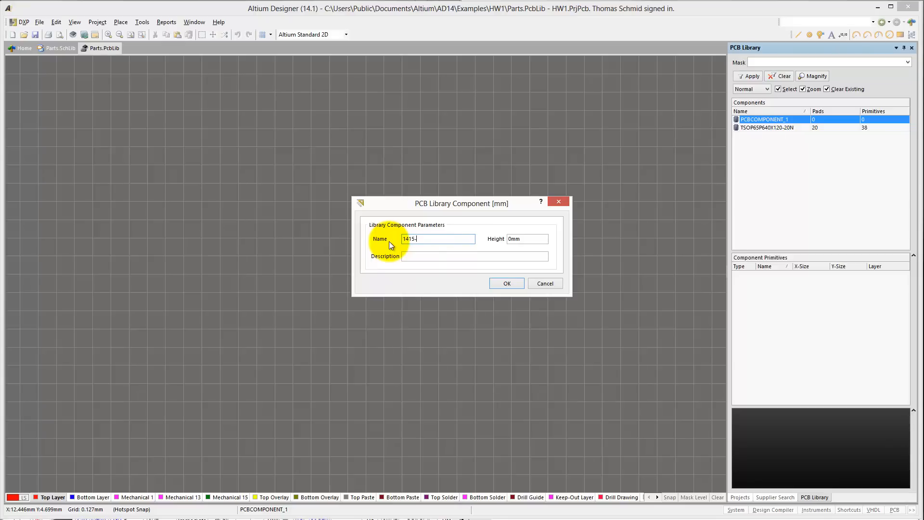
{"action": "type", "text": "415-351"}
{"action": "key", "text": "Return"}
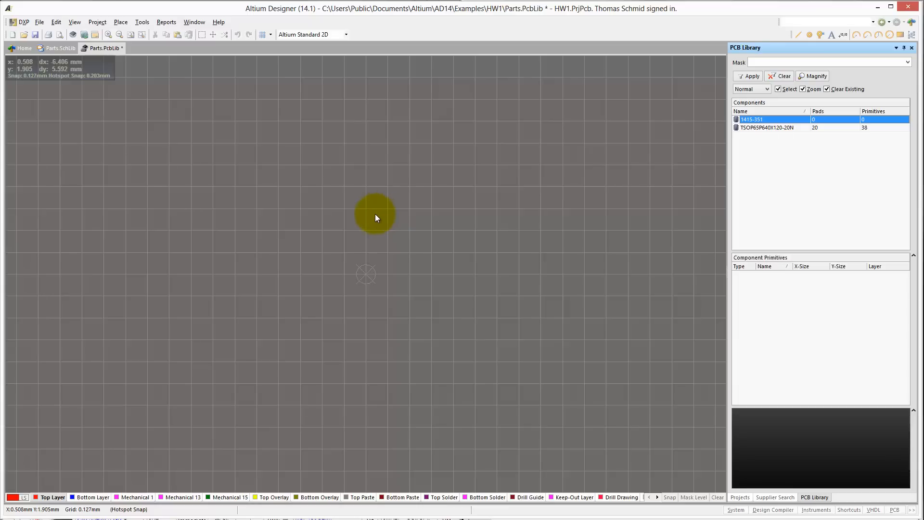
Place a pad at the origin of the 1415-351 footprint.
{"action": "right_click", "coordinate": [276, 195]}
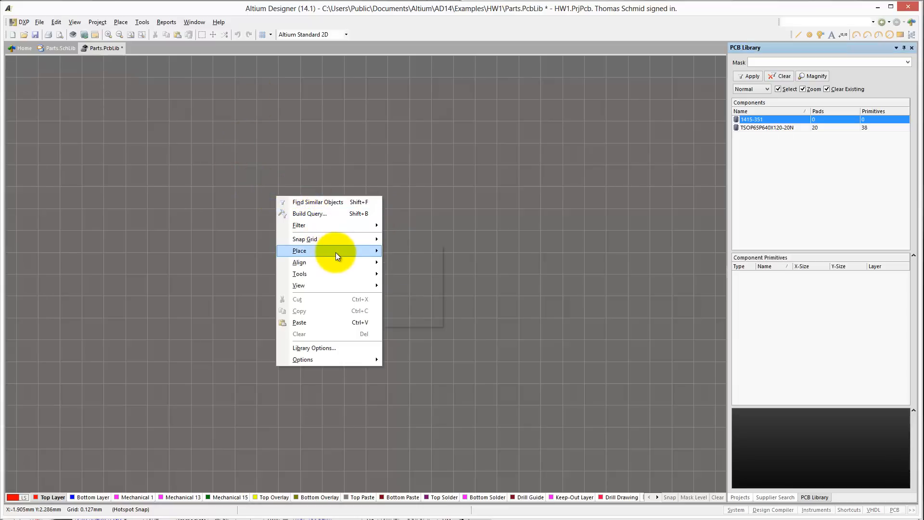
{"action": "mouse_move", "coordinate": [354, 254]}
{"action": "left_click", "coordinate": [408, 287]}
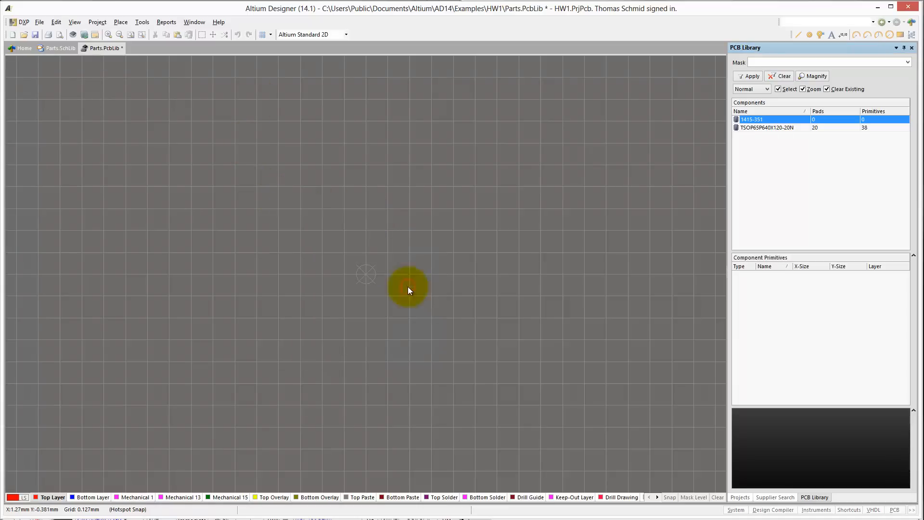
{"action": "left_click", "coordinate": [366, 275]}
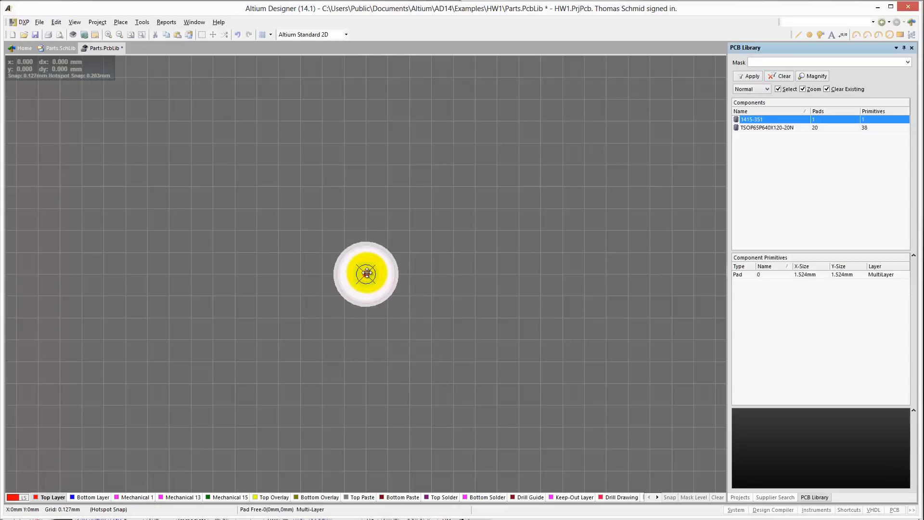
Switch the pad's properties to mils and set its round hole size to 72 mil.
{"action": "double_click", "coordinate": [366, 275]}
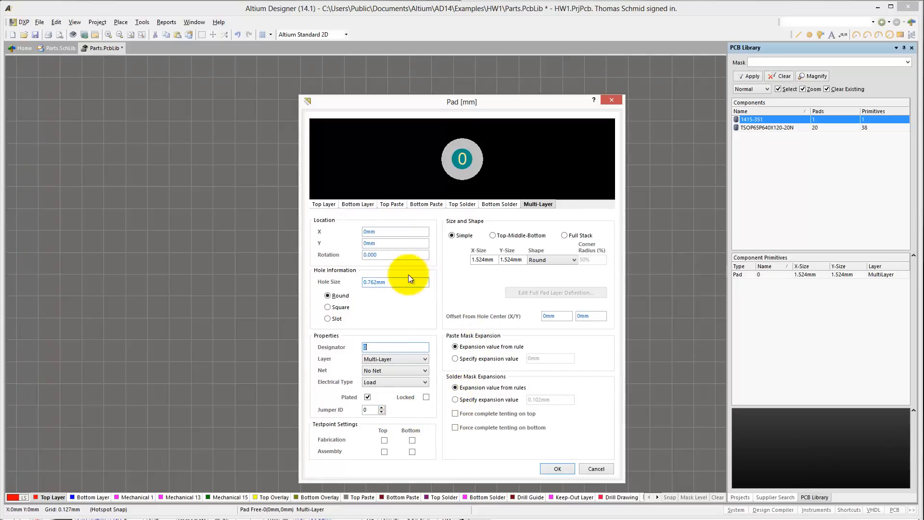
{"action": "left_click", "coordinate": [305, 101]}
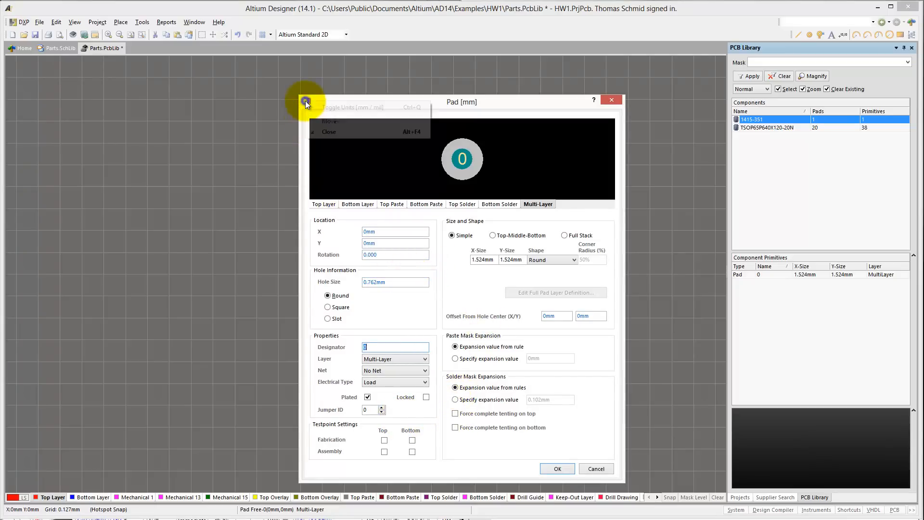
{"action": "left_click", "coordinate": [333, 107]}
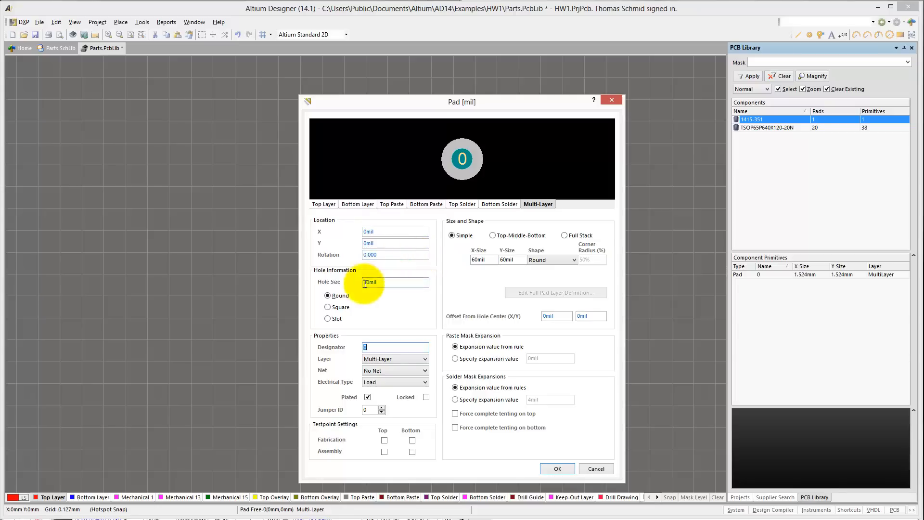
{"action": "left_click", "coordinate": [387, 286]}
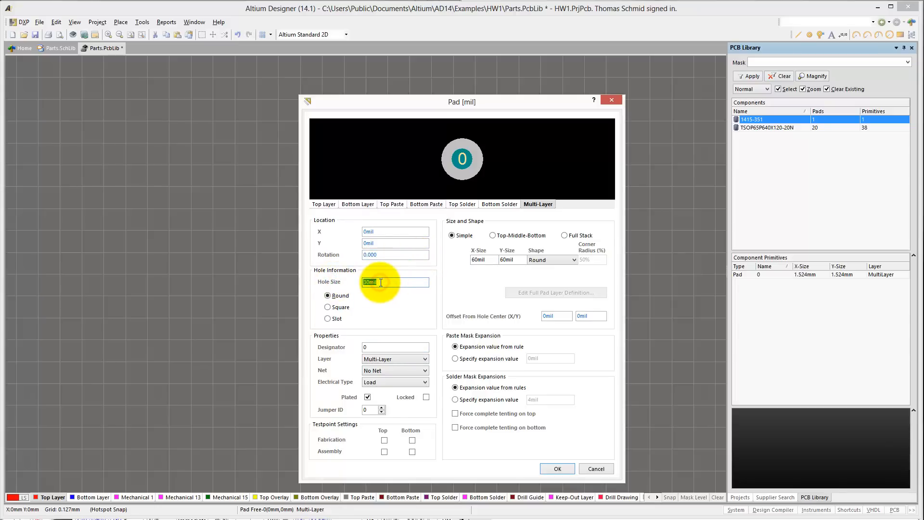
{"action": "type", "text": "72mil"}
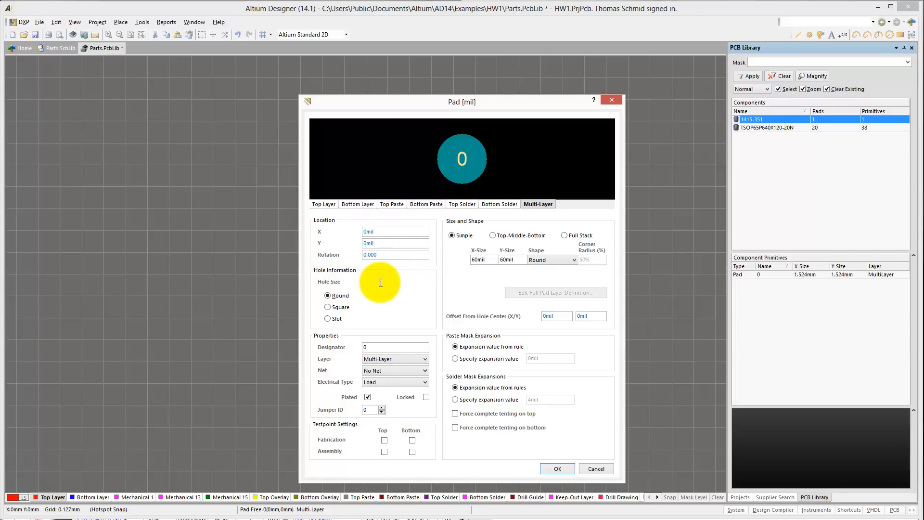
Set the pad's X and Y size to 100 mil and its designator to 1, and apply the properties.
{"action": "double_click", "coordinate": [478, 260]}
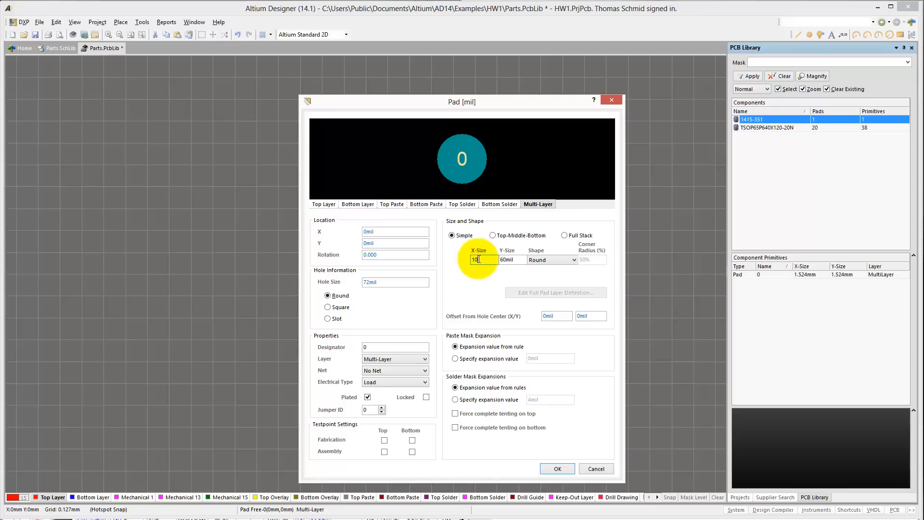
{"action": "type", "text": "0"}
{"action": "key", "text": "Tab"}
{"action": "type", "text": "100"}
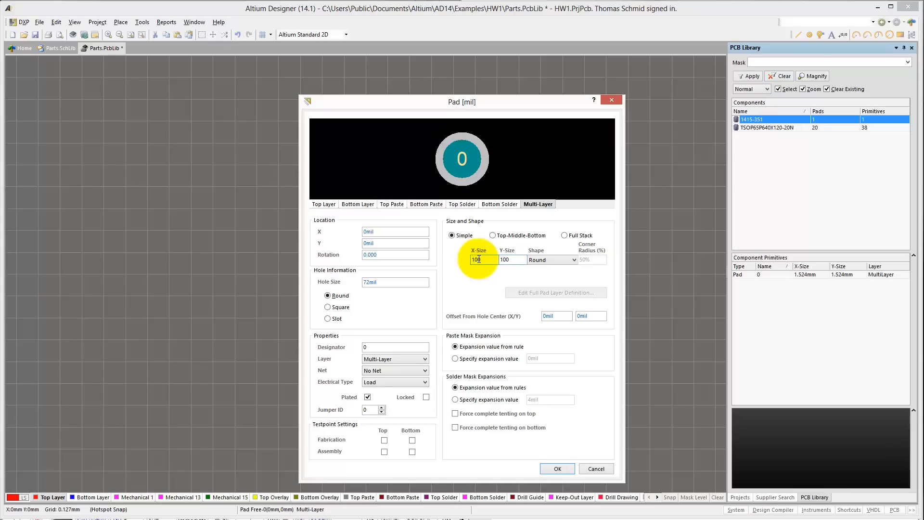
{"action": "double_click", "coordinate": [386, 347]}
{"action": "type", "text": "1"}
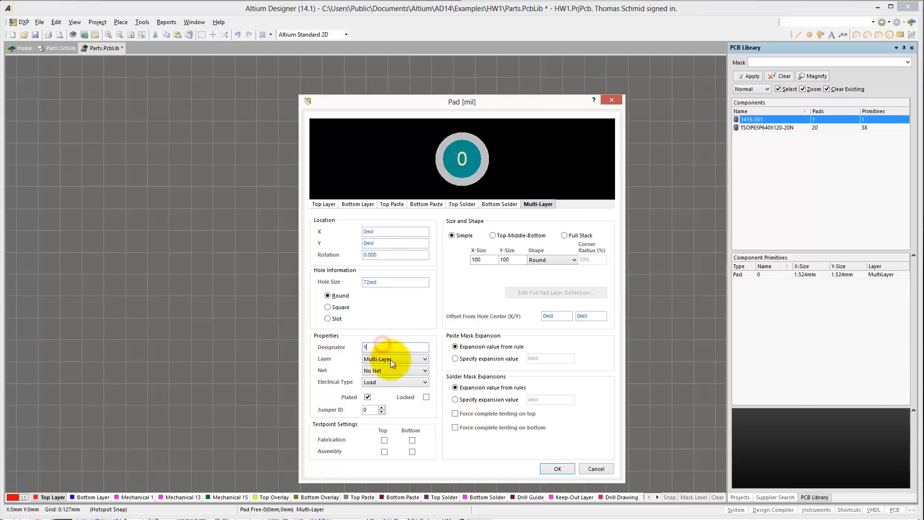
{"action": "left_click", "coordinate": [557, 469]}
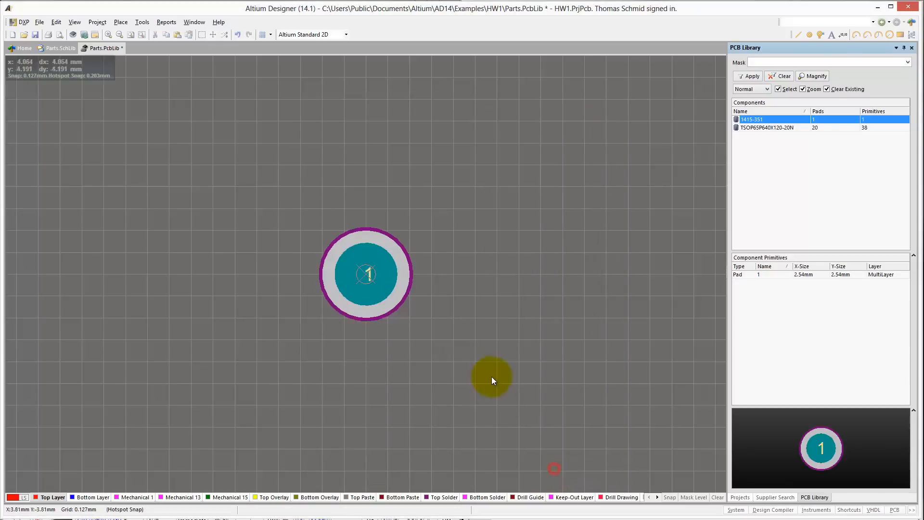
Copy pad 1 using its center as the reference point and paste the copy about 5.08 mm away along the X axis.
{"action": "left_click", "coordinate": [378, 279]}
{"action": "key", "text": "ctrl+c"}
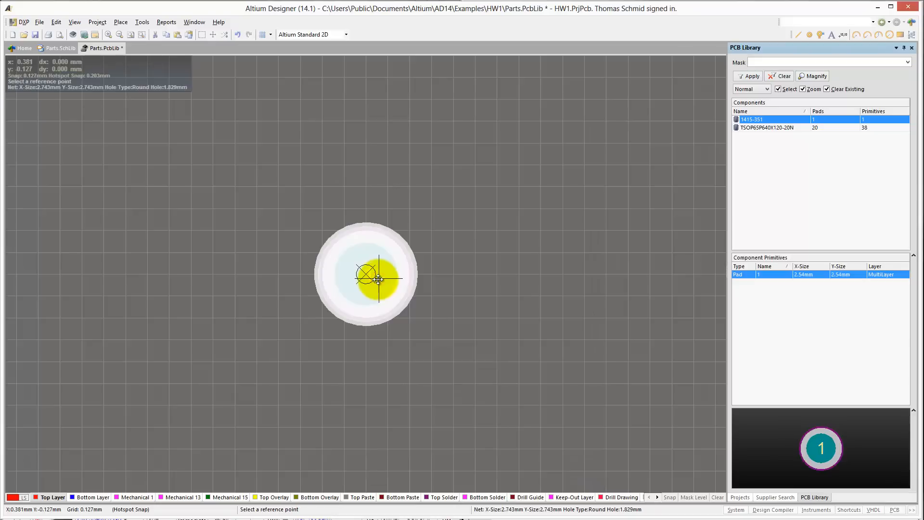
{"action": "left_click", "coordinate": [366, 274]}
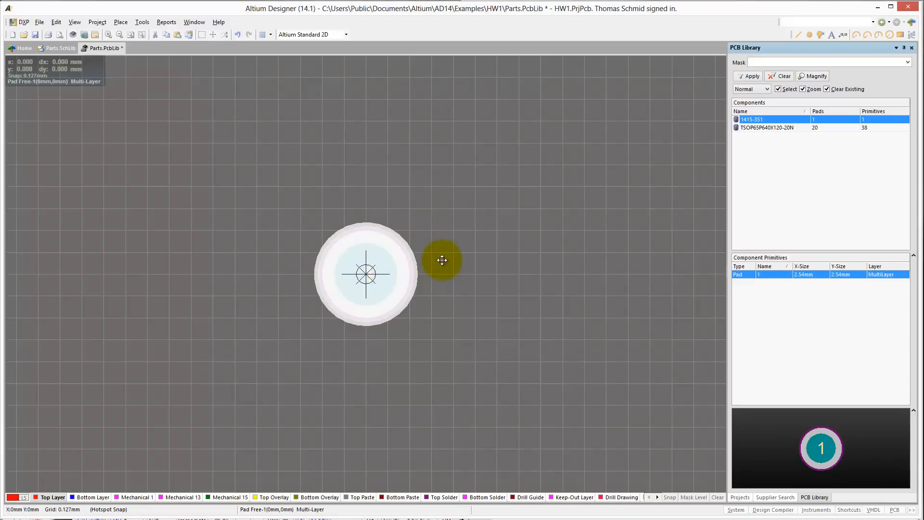
{"action": "key", "text": "ctrl+v"}
{"action": "left_click", "coordinate": [541, 274]}
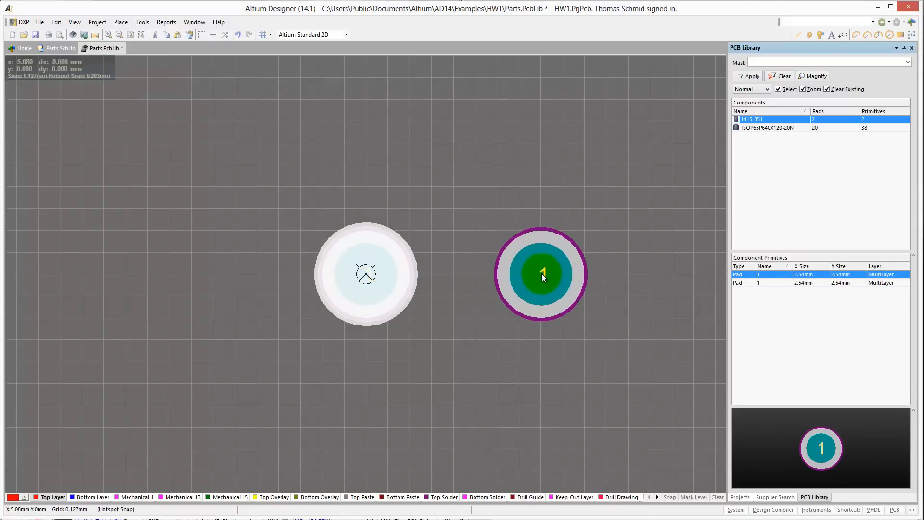
Switch the copied pad's properties to mils, set its X location to 276 mil and its designator to 2, and apply the changes.
{"action": "double_click", "coordinate": [542, 273]}
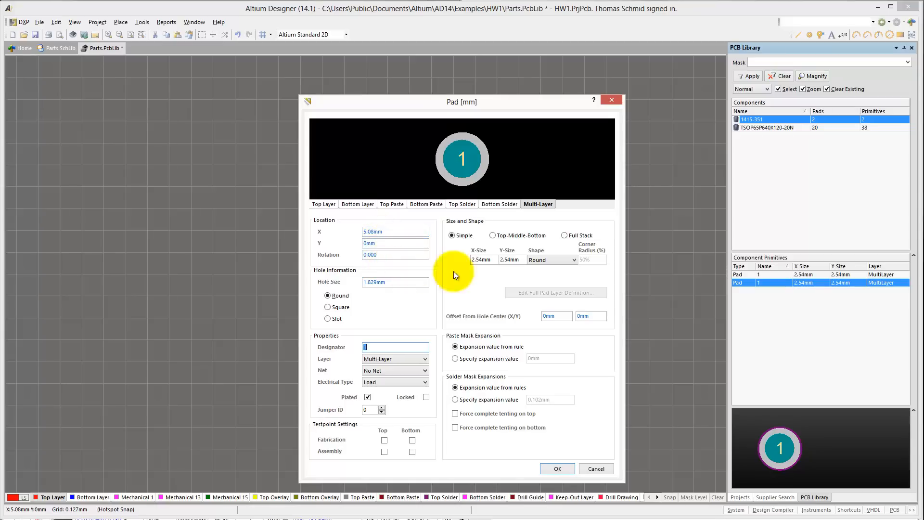
{"action": "left_click", "coordinate": [306, 101]}
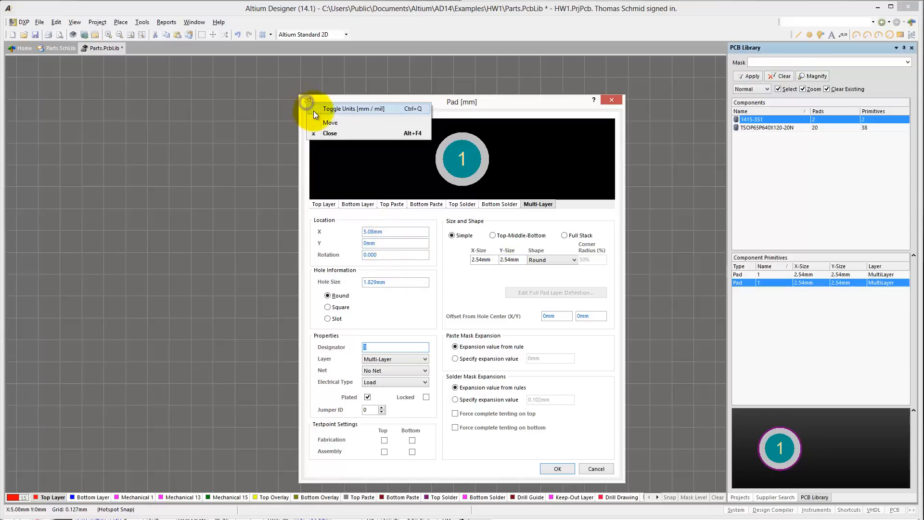
{"action": "left_click", "coordinate": [329, 110]}
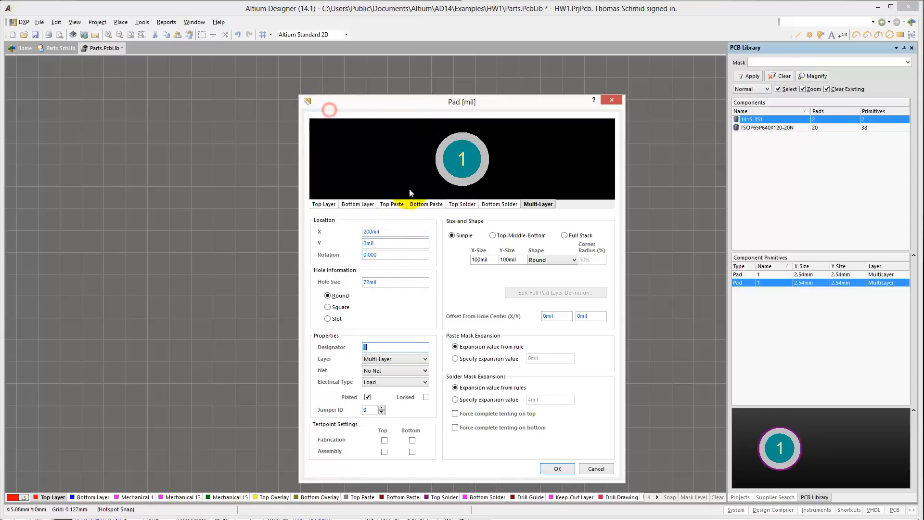
{"action": "double_click", "coordinate": [396, 232]}
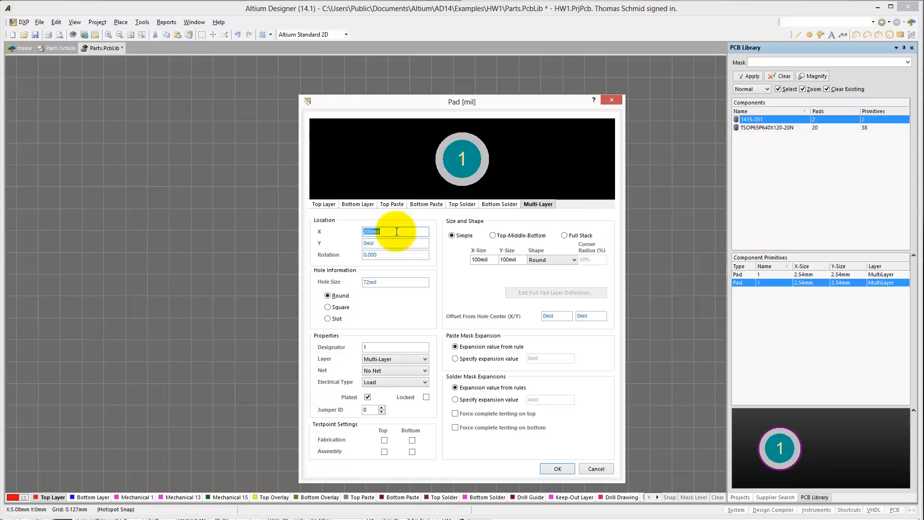
{"action": "type", "text": "276mil"}
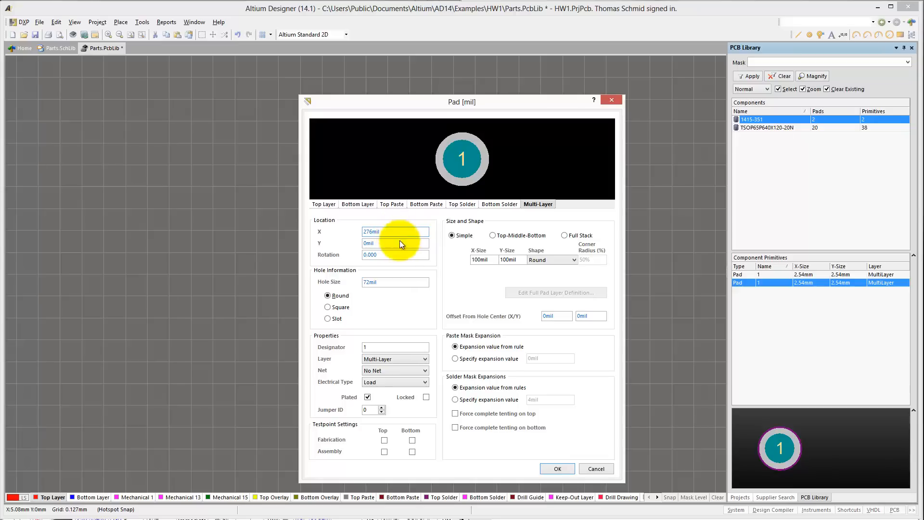
{"action": "double_click", "coordinate": [381, 349]}
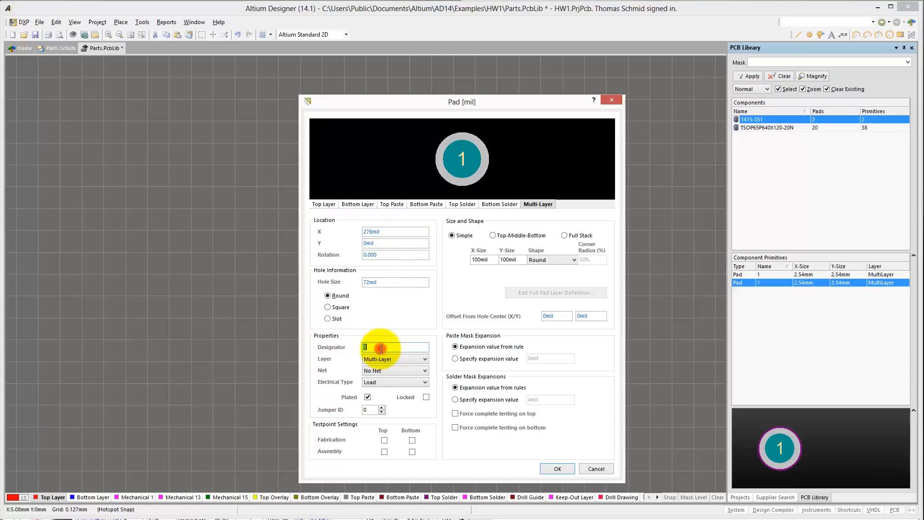
{"action": "type", "text": "2"}
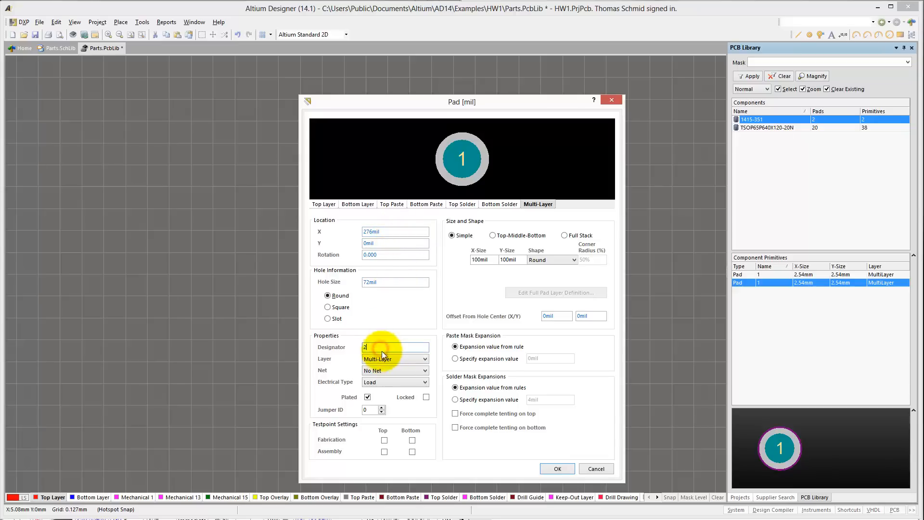
{"action": "left_click", "coordinate": [556, 467]}
Check the switch body dimensions in the 1415-351 datasheet, and make Top Overlay the active layer in the footprint library.
{"action": "right_click_drag", "start_coordinate": [628, 352], "coordinate": [497, 415]}
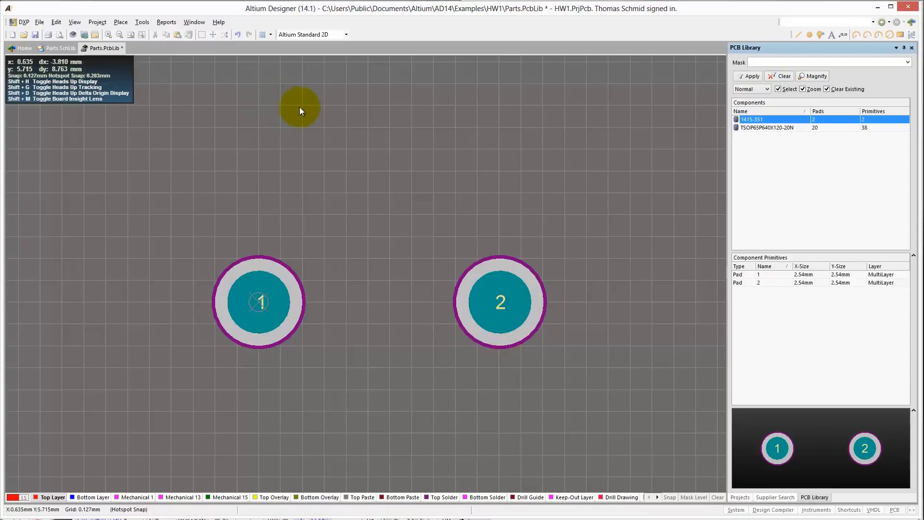
{"action": "left_click_drag", "start_coordinate": [921, 62], "coordinate": [195, 62]}
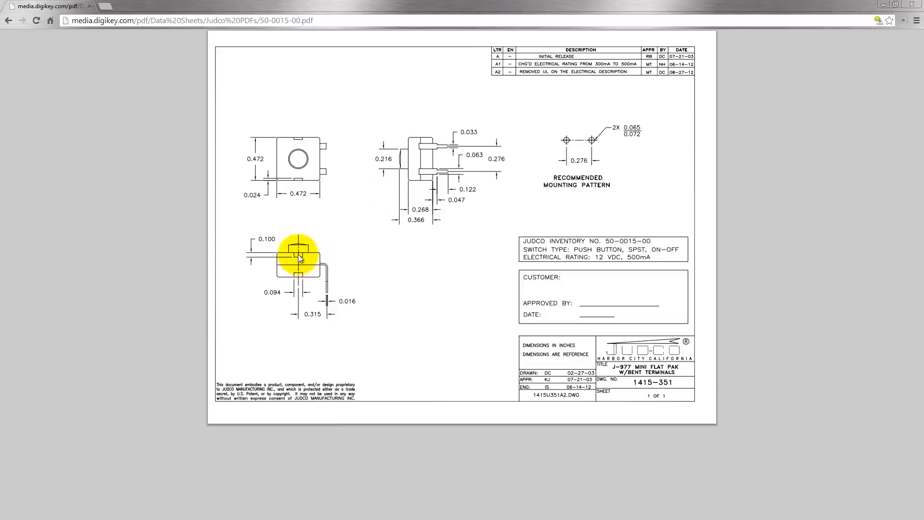
{"action": "left_click_drag", "start_coordinate": [65, 7], "coordinate": [64, 0]}
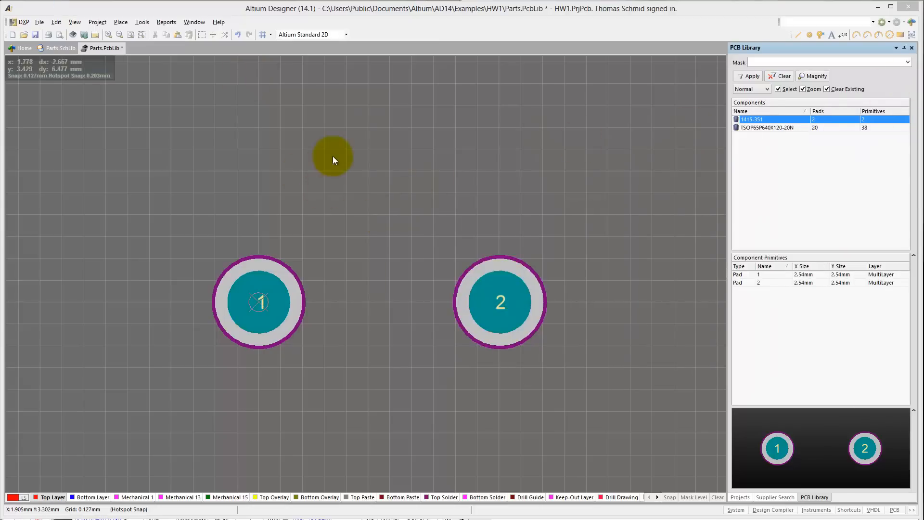
{"action": "right_click_drag", "start_coordinate": [333, 154], "coordinate": [323, 241]}
{"action": "right_click", "coordinate": [310, 227]}
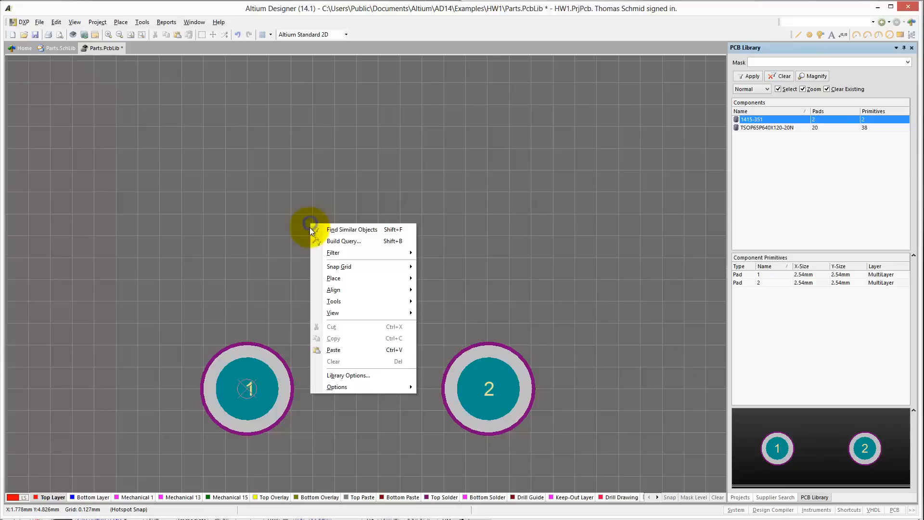
{"action": "left_click", "coordinate": [282, 238]}
{"action": "left_click", "coordinate": [274, 497]}
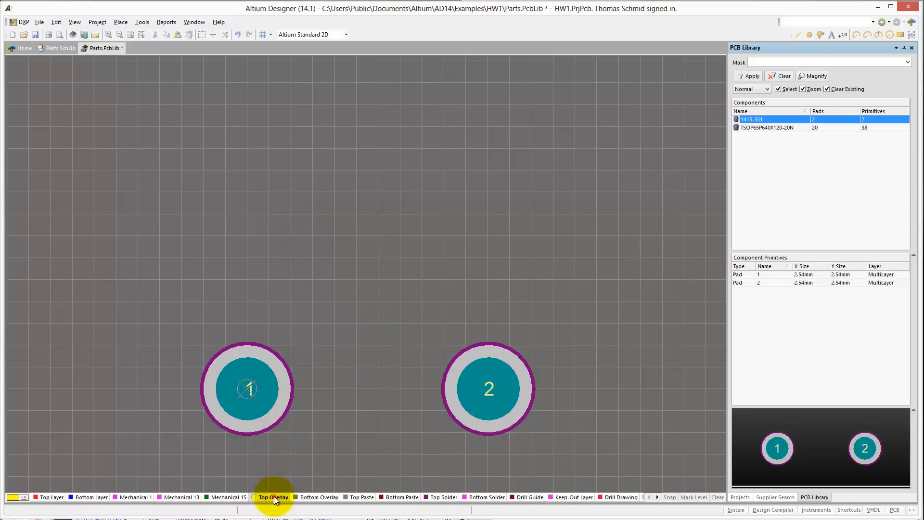
{"action": "right_click", "coordinate": [239, 289]}
{"action": "mouse_move", "coordinate": [305, 348]}
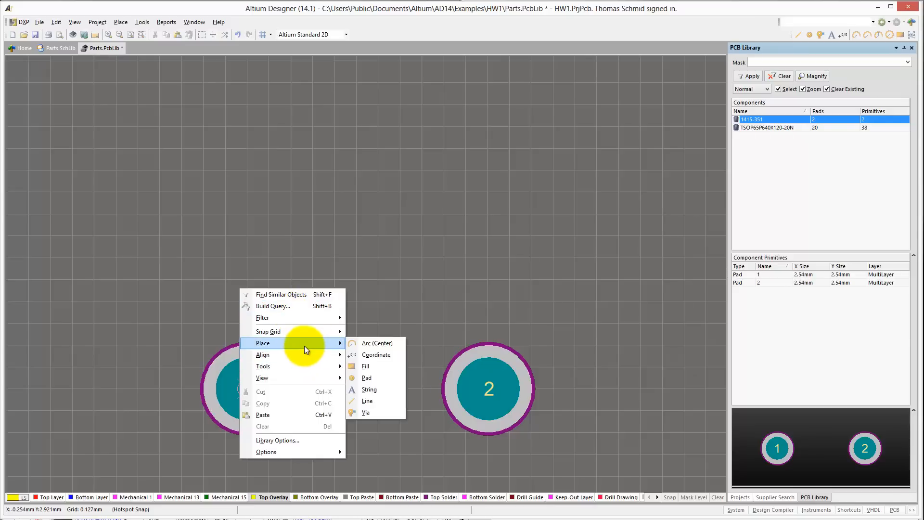
{"action": "left_click", "coordinate": [381, 403]}
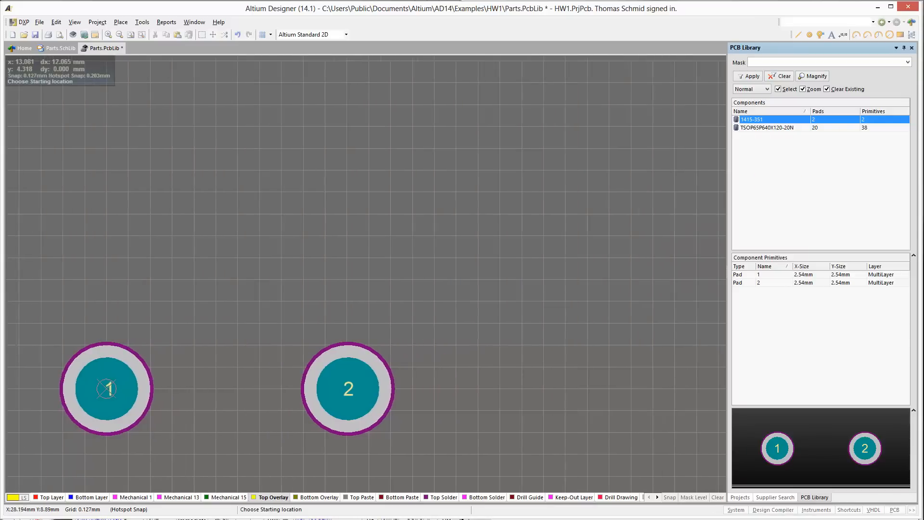
{"action": "right_click", "coordinate": [295, 268]}
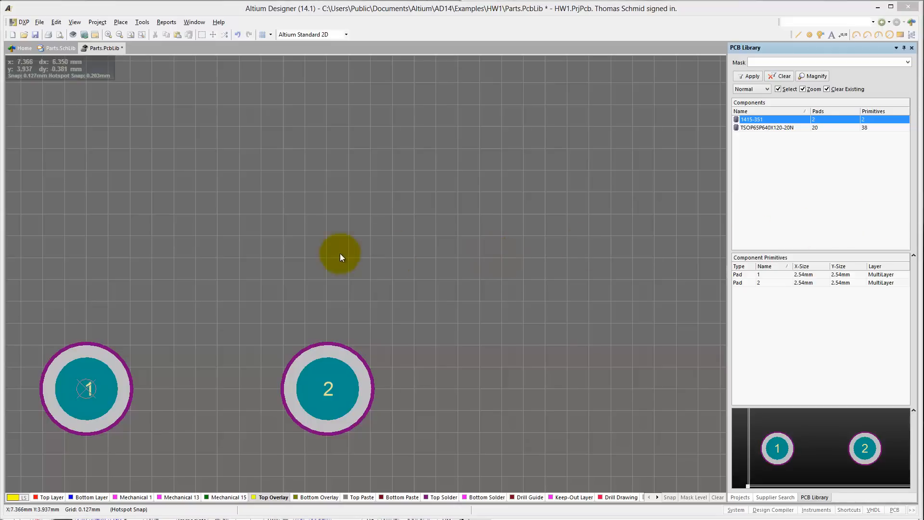
Draw a horizontal line about 11.43 mm long on Top Overlay, about 2.54 mm above the two pads.
{"action": "right_click_drag", "start_coordinate": [340, 253], "coordinate": [454, 251]}
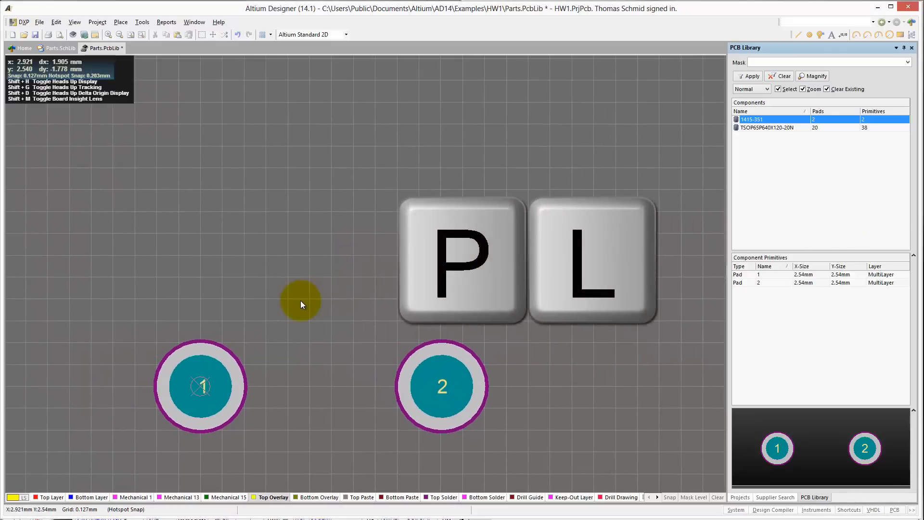
{"action": "key", "text": "p"}
{"action": "key", "text": "l"}
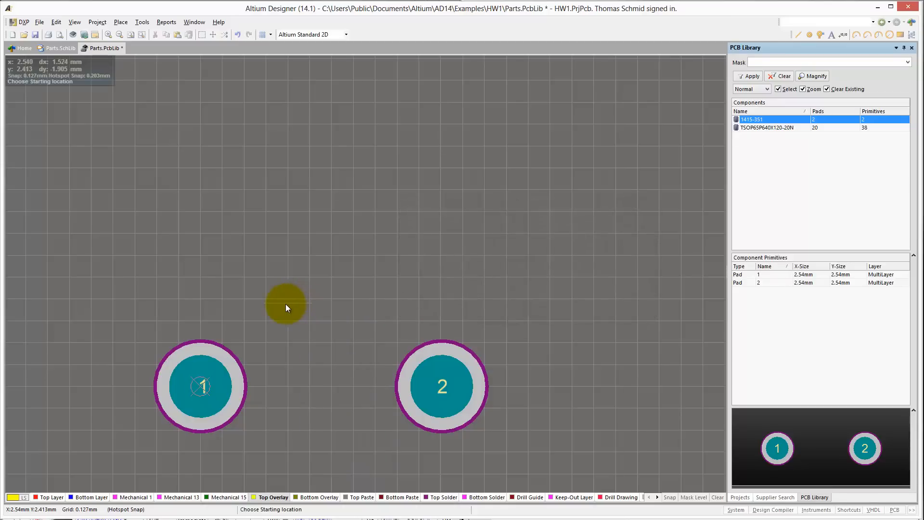
{"action": "left_click", "coordinate": [136, 297]}
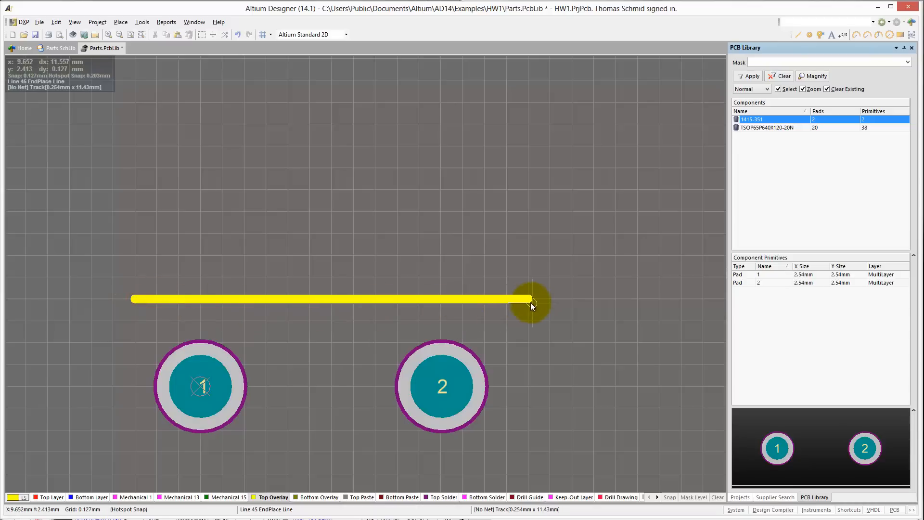
{"action": "left_click", "coordinate": [529, 299]}
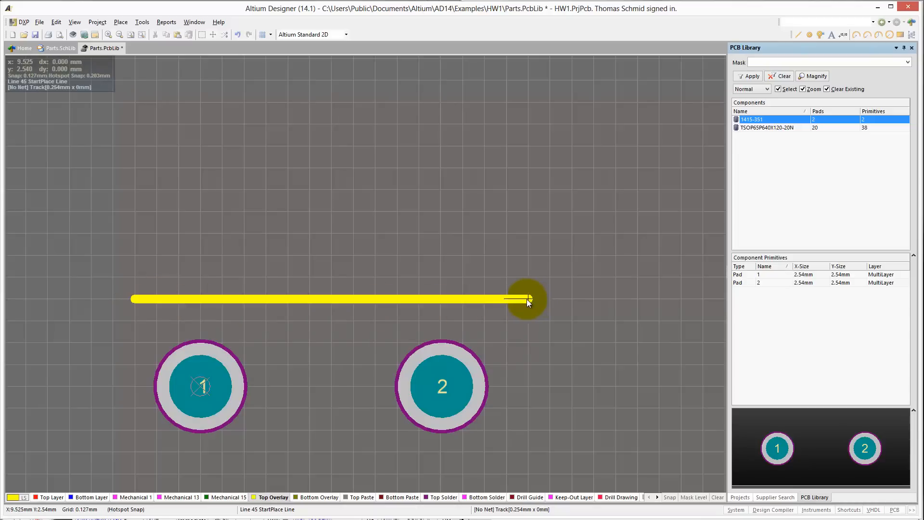
{"action": "right_click", "coordinate": [520, 299]}
{"action": "left_click", "coordinate": [505, 298]}
{"action": "right_click", "coordinate": [505, 299]}
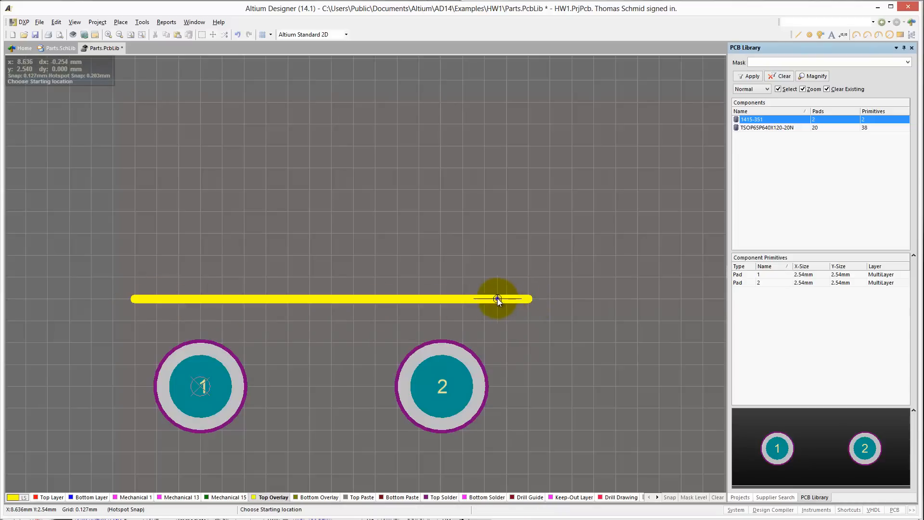
Set the overlay track's start point to X 0 and Y 472 mil and apply the change.
{"action": "double_click", "coordinate": [487, 298]}
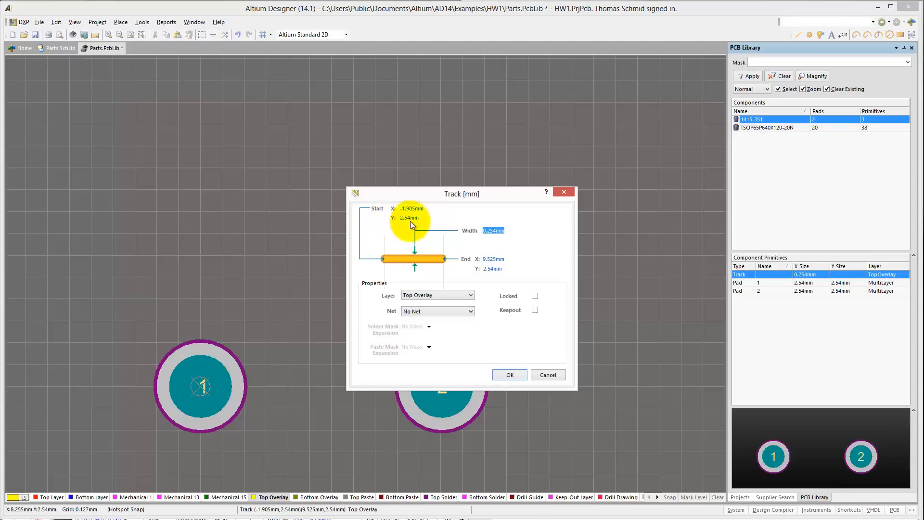
{"action": "left_click", "coordinate": [406, 208]}
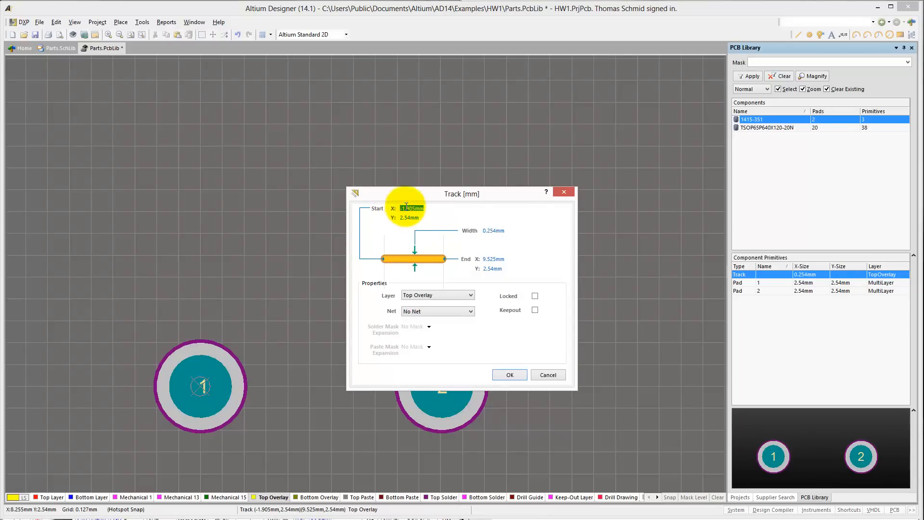
{"action": "type", "text": "0"}
{"action": "key", "text": "Tab"}
{"action": "type", "text": "472mil"}
{"action": "key", "text": "Return"}
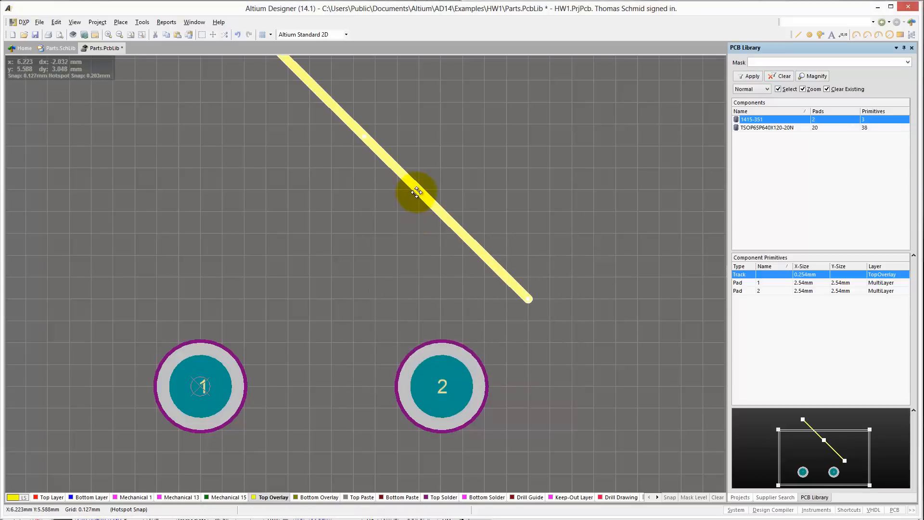
Set the track's start Y to 0 and its end to X 472 mil, Y 0, and move it about 2.54 mm above the pads.
{"action": "double_click", "coordinate": [417, 193]}
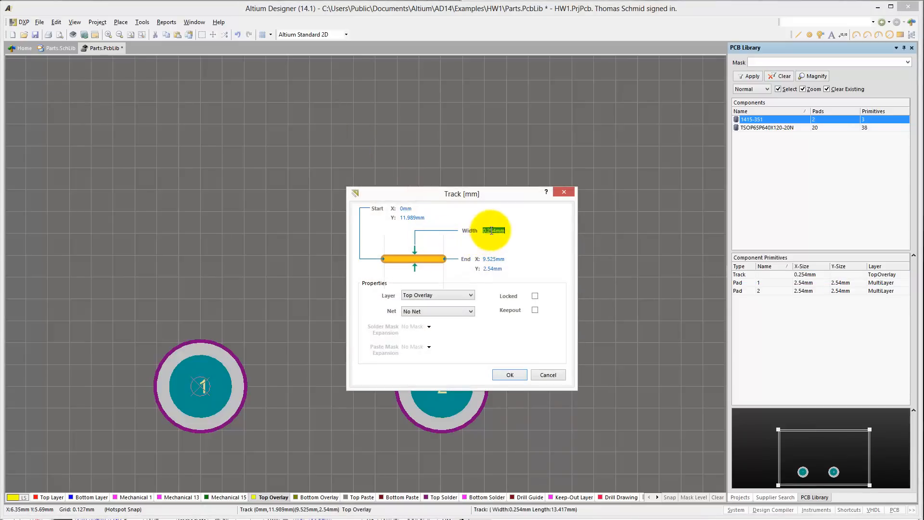
{"action": "double_click", "coordinate": [494, 259]}
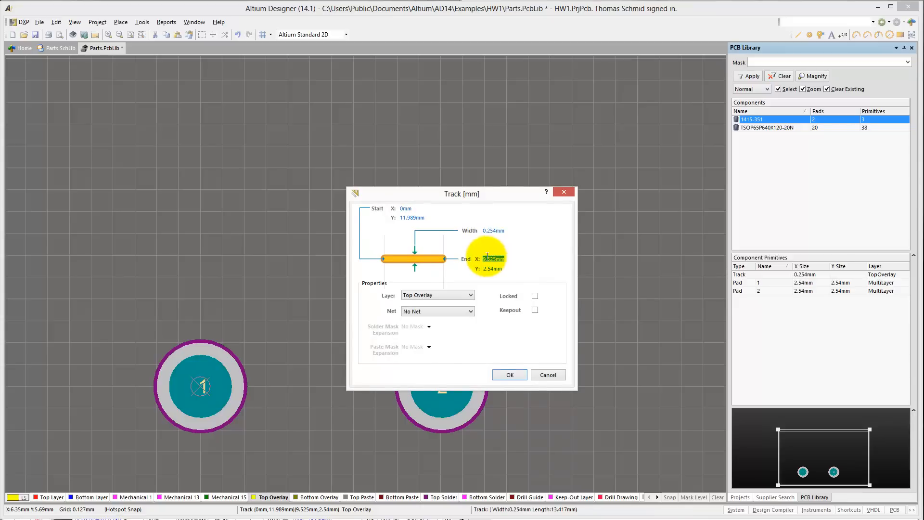
{"action": "double_click", "coordinate": [411, 217]}
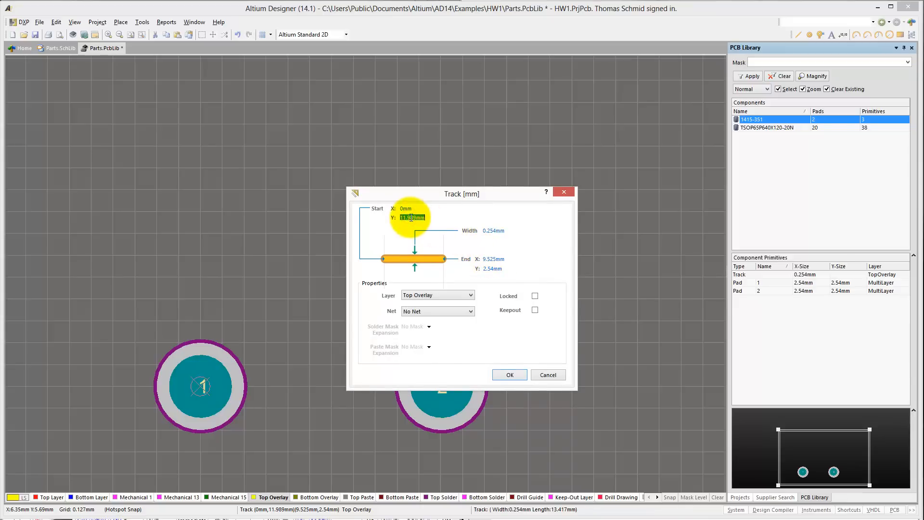
{"action": "type", "text": "0"}
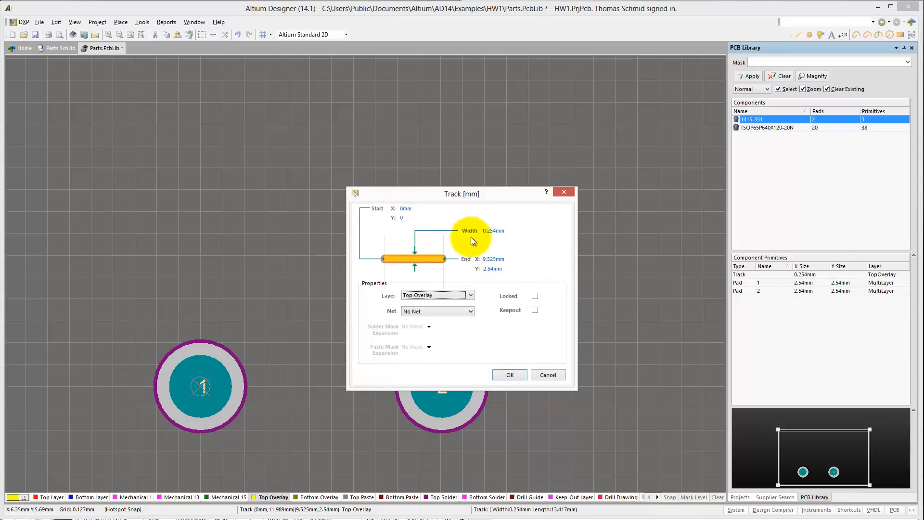
{"action": "double_click", "coordinate": [491, 259]}
{"action": "type", "text": "4"}
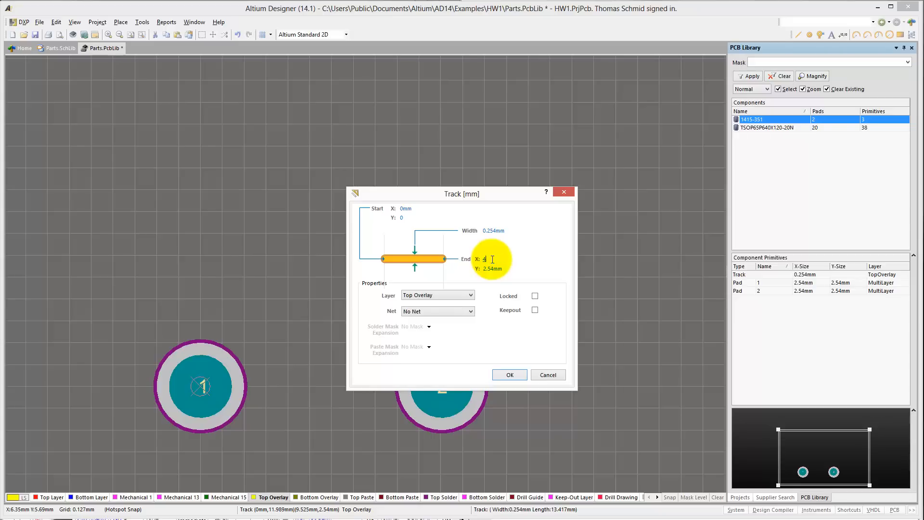
{"action": "type", "text": "72mil"}
{"action": "key", "text": "Tab"}
{"action": "key", "text": "Return"}
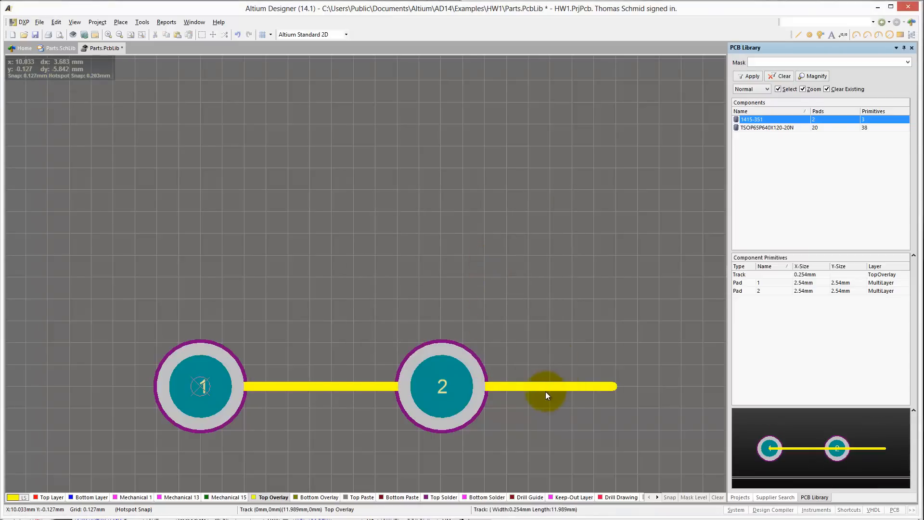
{"action": "left_click_drag", "start_coordinate": [604, 383], "coordinate": [540, 299]}
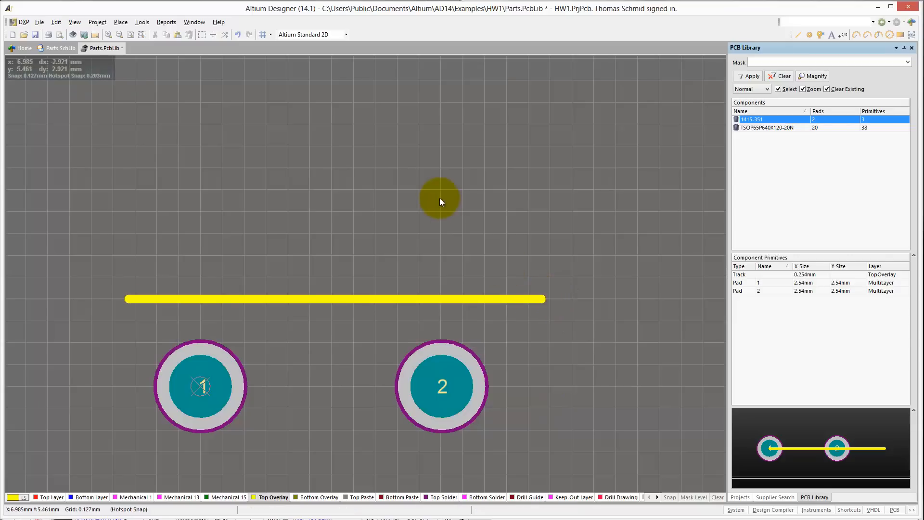
Copy the horizontal track and place copies rotated to vertical, rising from its left and right ends.
{"action": "right_click_drag", "start_coordinate": [435, 193], "coordinate": [478, 311]}
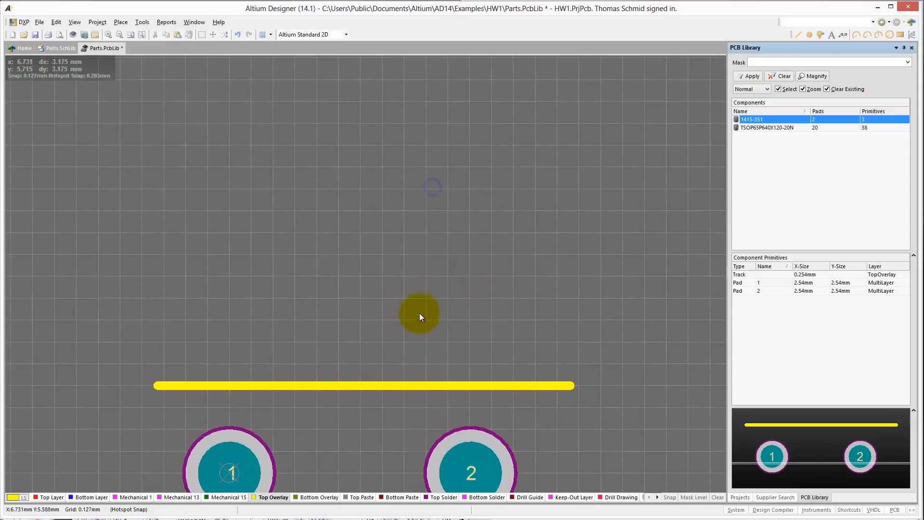
{"action": "left_click", "coordinate": [391, 386]}
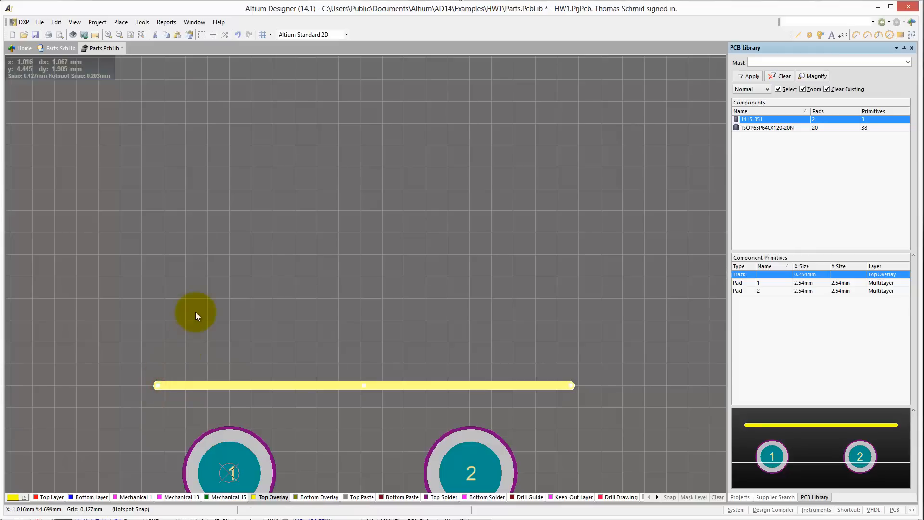
{"action": "key", "text": "ctrl+v"}
{"action": "key", "text": "space"}
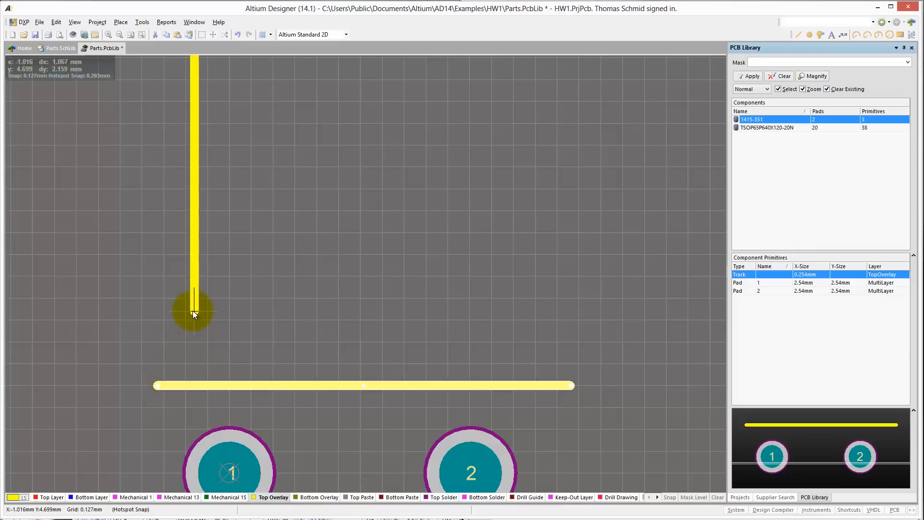
{"action": "left_click", "coordinate": [156, 391]}
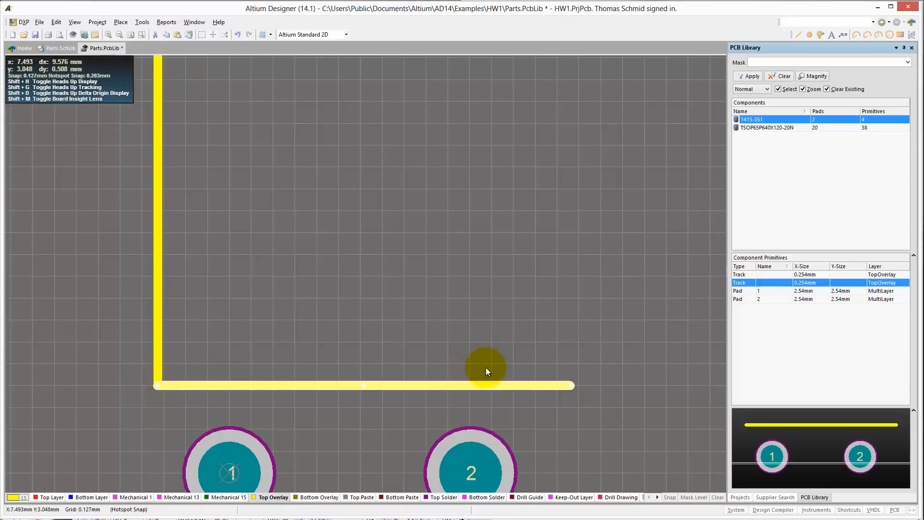
{"action": "key", "text": "ctrl+v"}
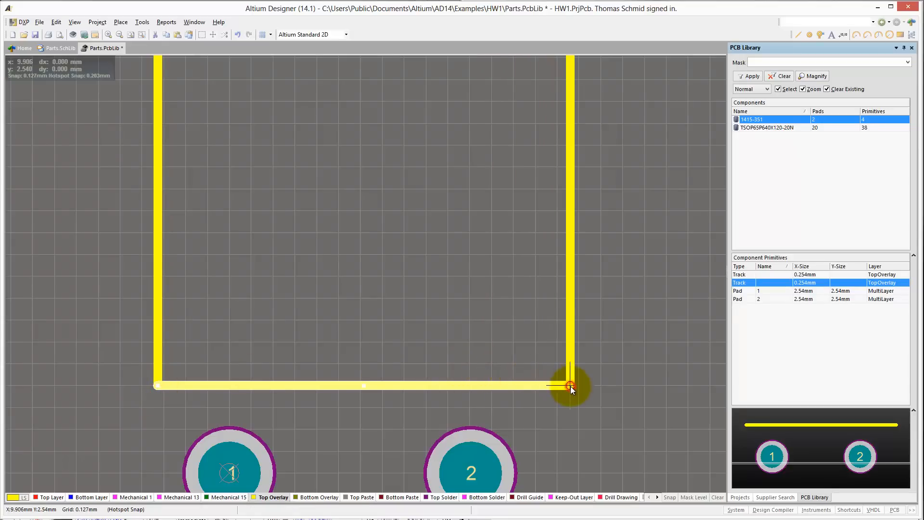
{"action": "left_click", "coordinate": [570, 386]}
Paste another copy of the track horizontally across the upper ends of the two vertical tracks to close the square outline.
{"action": "scroll", "coordinate": [336, 130], "scroll_direction": "up", "scroll_amount": 5}
{"action": "key", "text": "ctrl+v"}
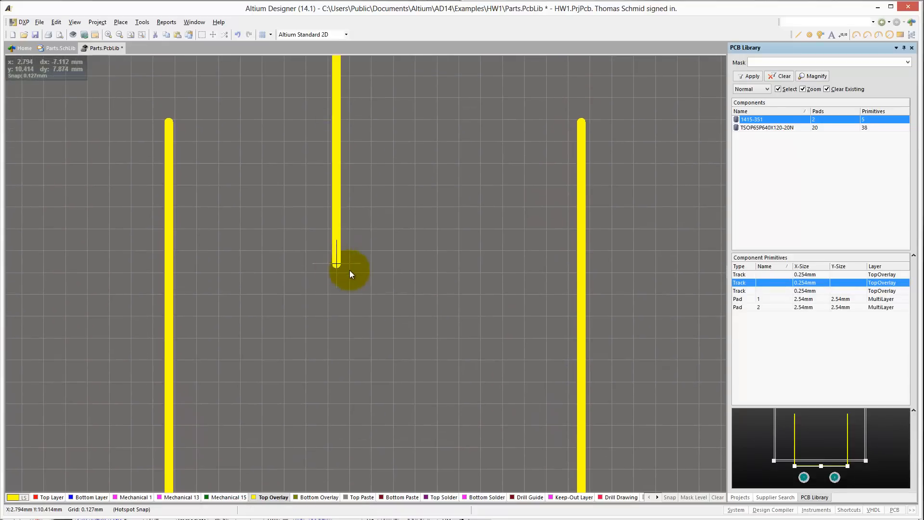
{"action": "key", "text": "space"}
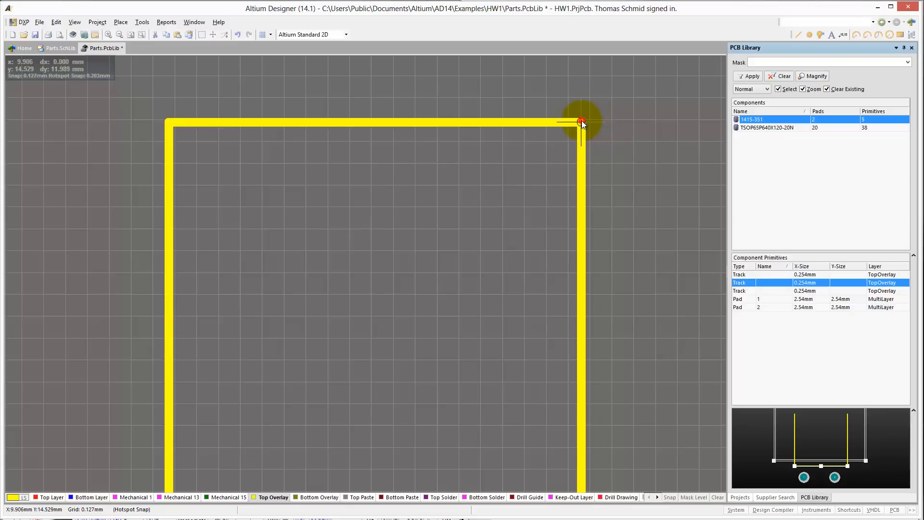
{"action": "left_click", "coordinate": [581, 123]}
Undo the placement of the upper overlay track that closes the square outline, and redo it.
{"action": "scroll", "coordinate": [345, 305], "scroll_direction": "down", "scroll_amount": 4, "text": "ctrl"}
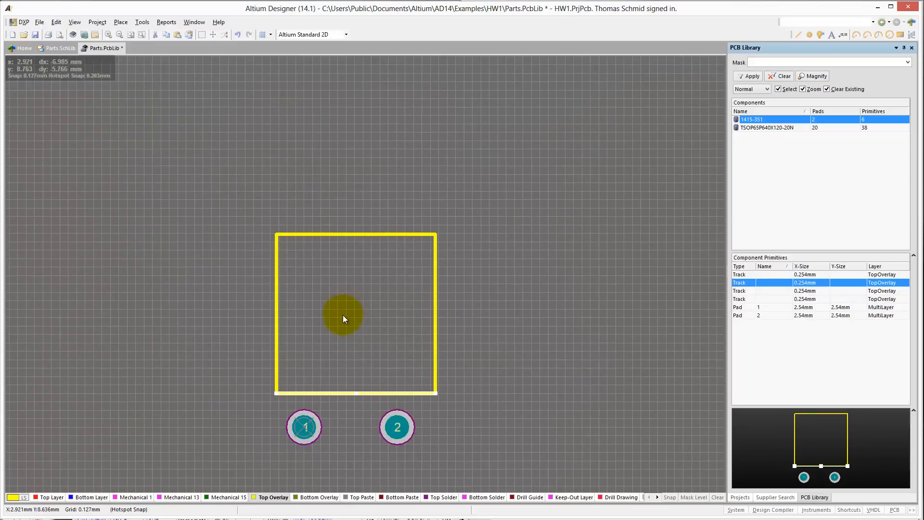
{"action": "right_click_drag", "start_coordinate": [343, 315], "coordinate": [344, 244]}
{"action": "left_click_drag", "start_coordinate": [226, 124], "coordinate": [436, 303]}
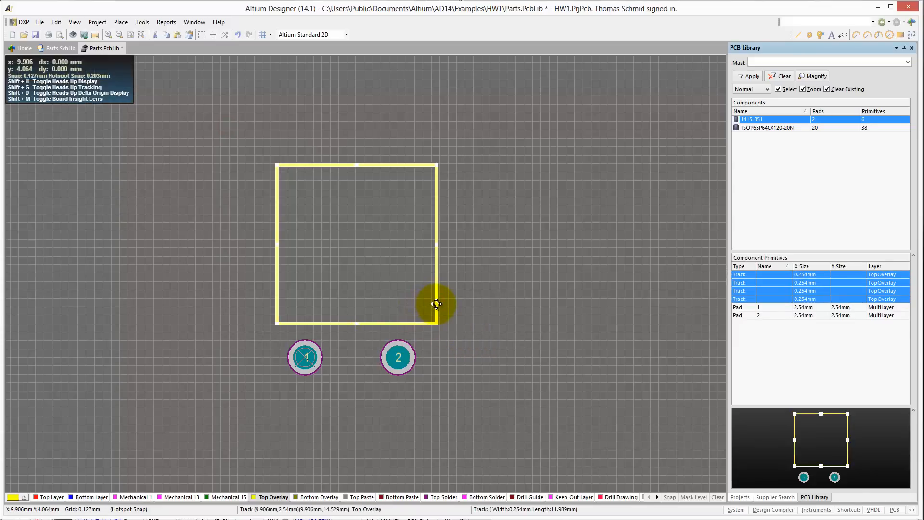
{"action": "key", "text": "ctrl+z"}
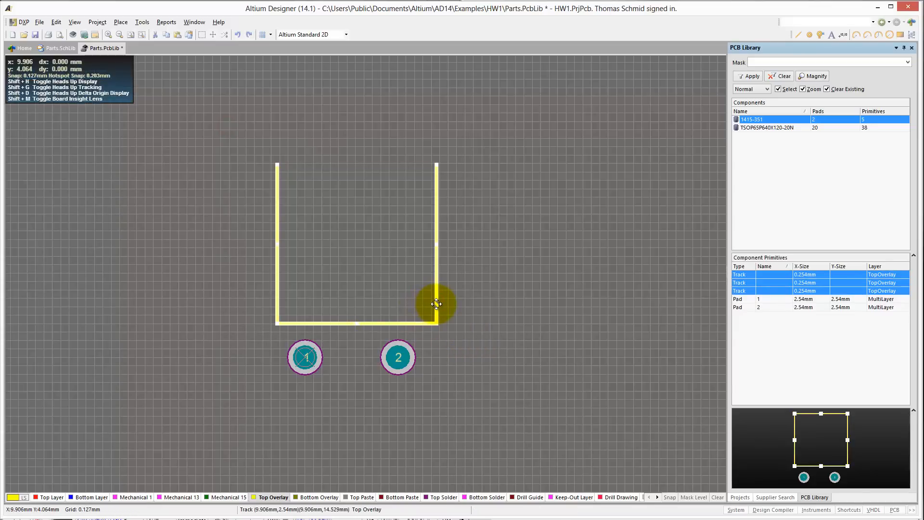
{"action": "left_click", "coordinate": [294, 137]}
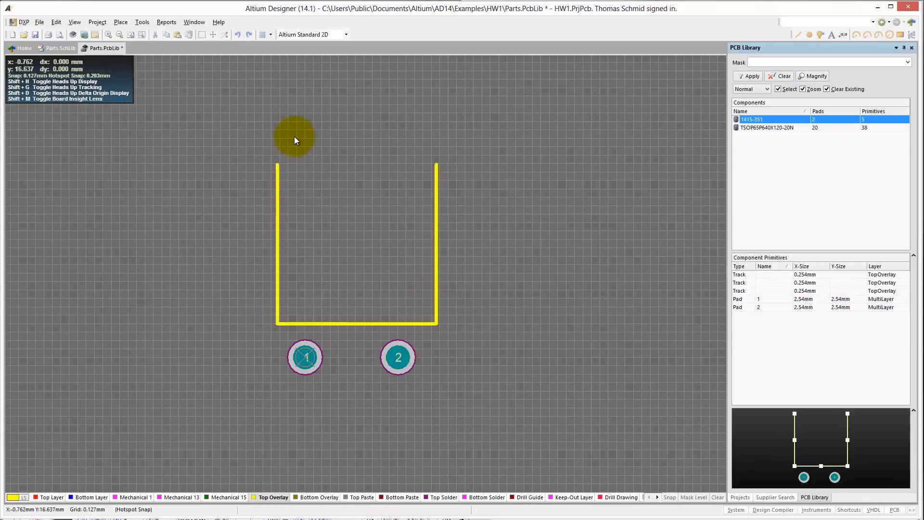
{"action": "left_click", "coordinate": [54, 23]}
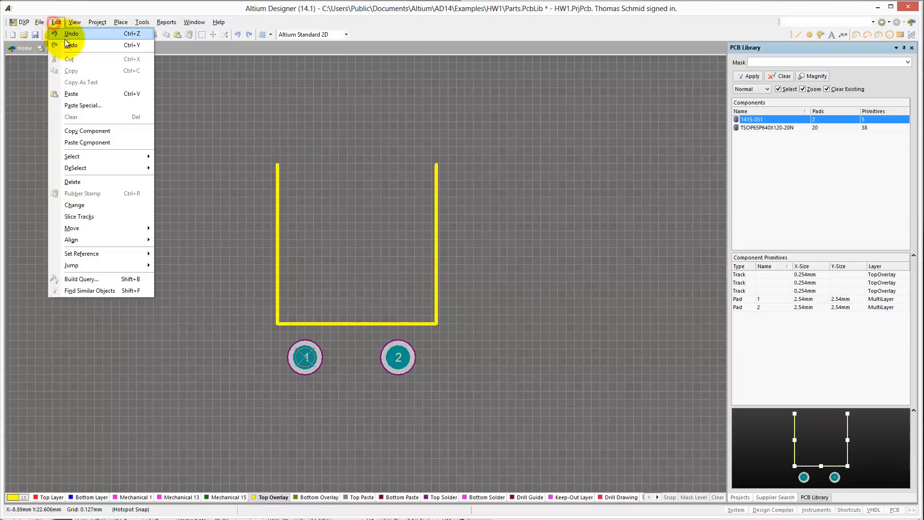
{"action": "left_click", "coordinate": [65, 42]}
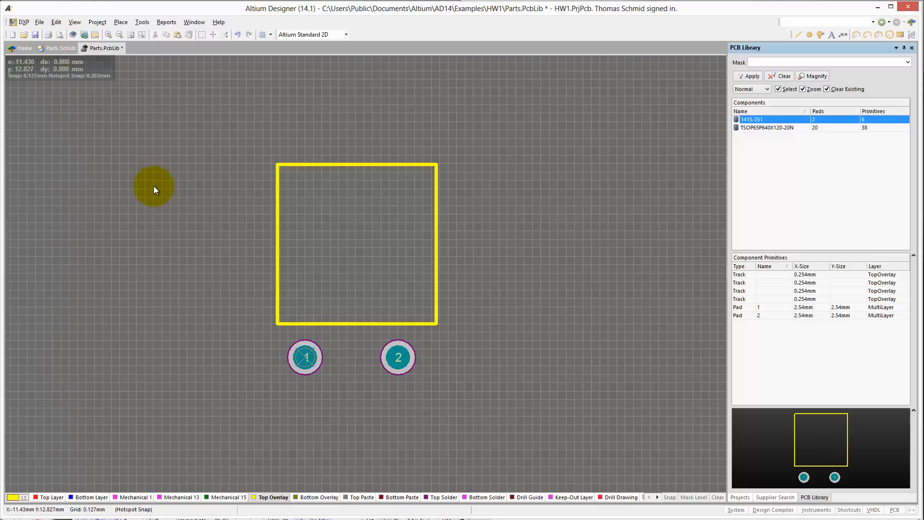
Save the PCB library and open the schematic library Parts.SchLib of the HW1 project.
{"action": "key", "text": "ctrl+s"}
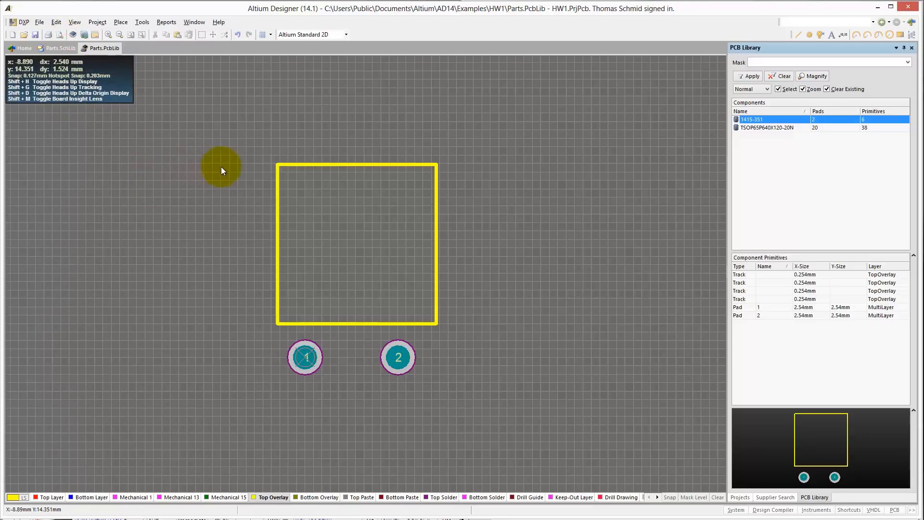
{"action": "left_click", "coordinate": [745, 497]}
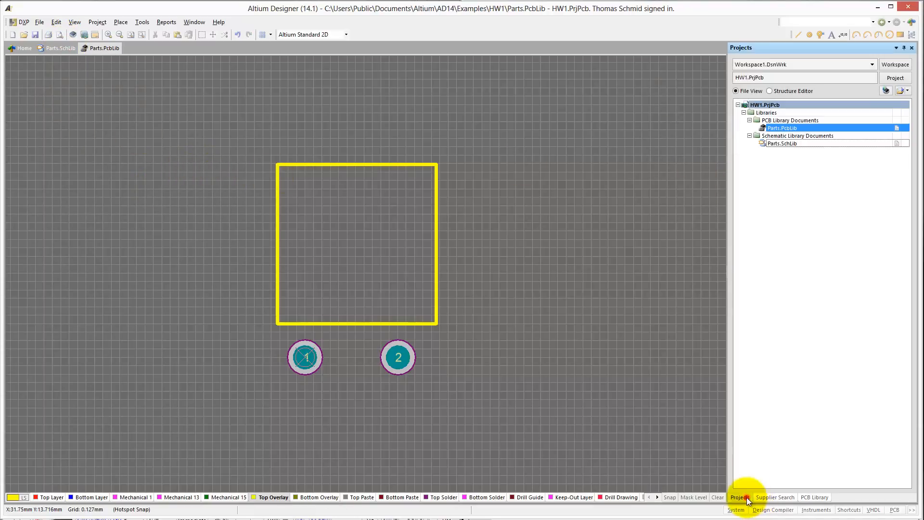
{"action": "left_click", "coordinate": [778, 143]}
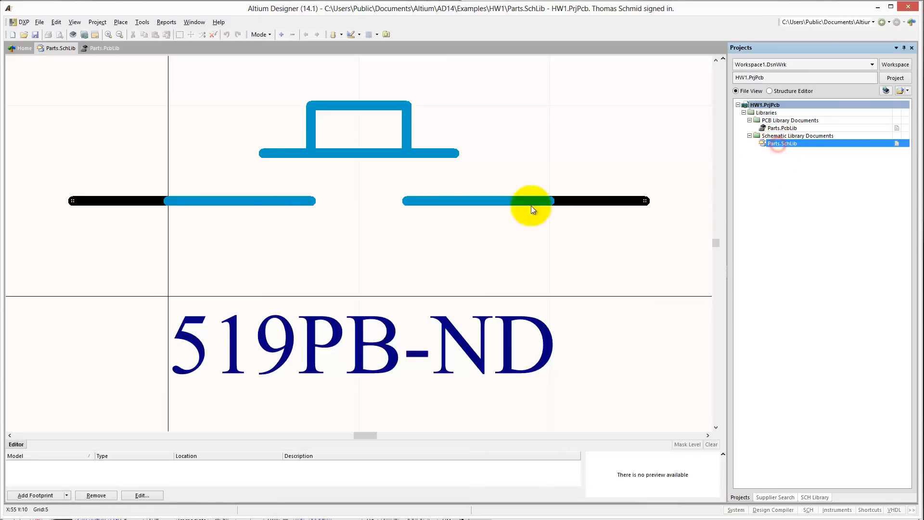
Assign footprint 1415-351 from Parts.PcbLib to the push switch symbol and save the schematic library.
{"action": "left_click", "coordinate": [33, 495]}
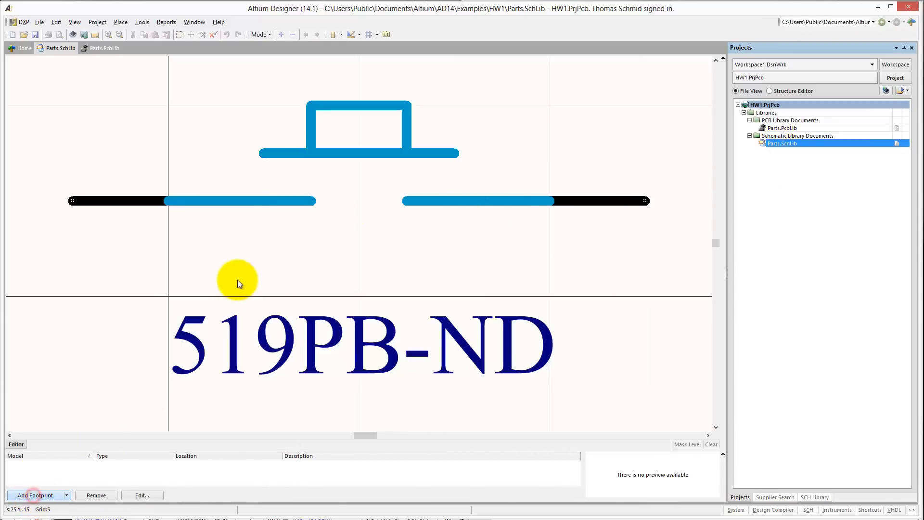
{"action": "left_click", "coordinate": [513, 185]}
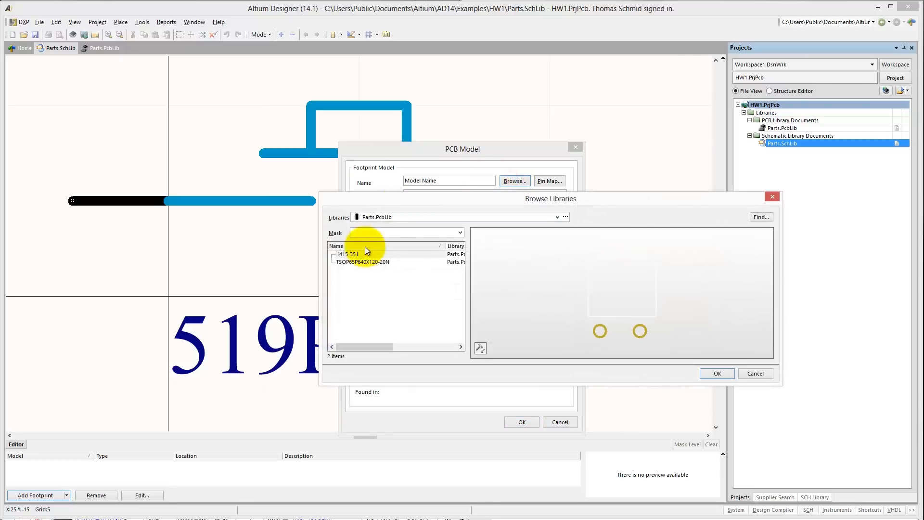
{"action": "left_click", "coordinate": [348, 254]}
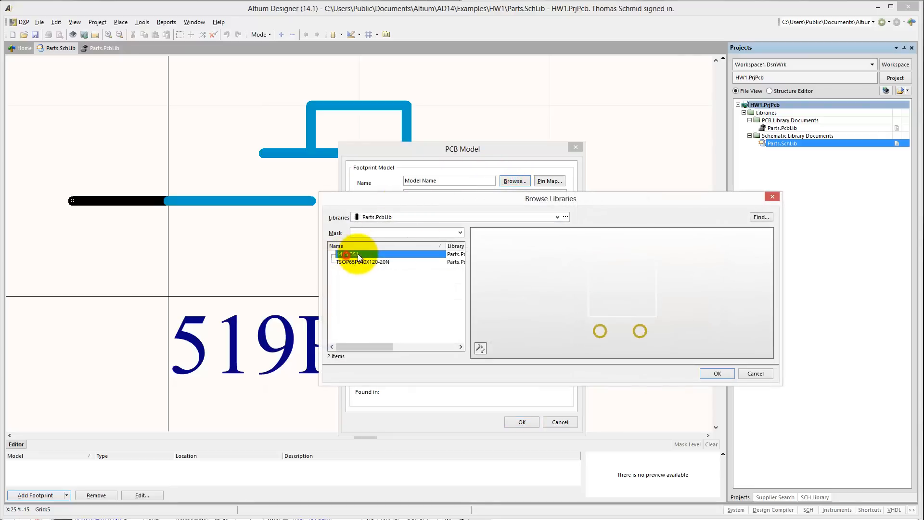
{"action": "left_click", "coordinate": [707, 375]}
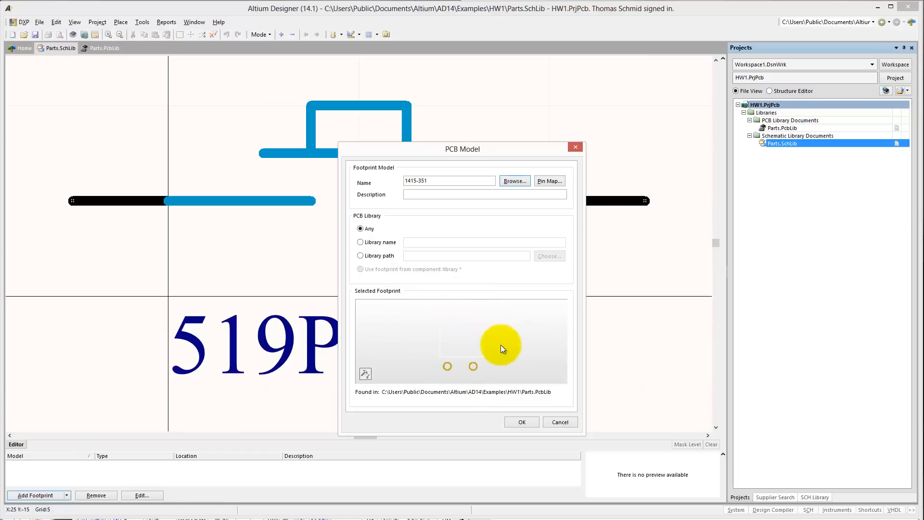
{"action": "left_click", "coordinate": [521, 421]}
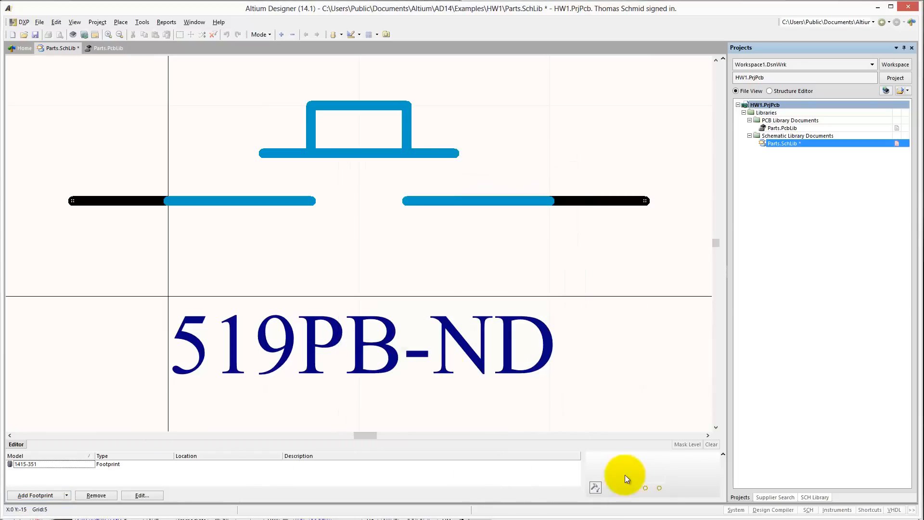
{"action": "left_click", "coordinate": [35, 35]}
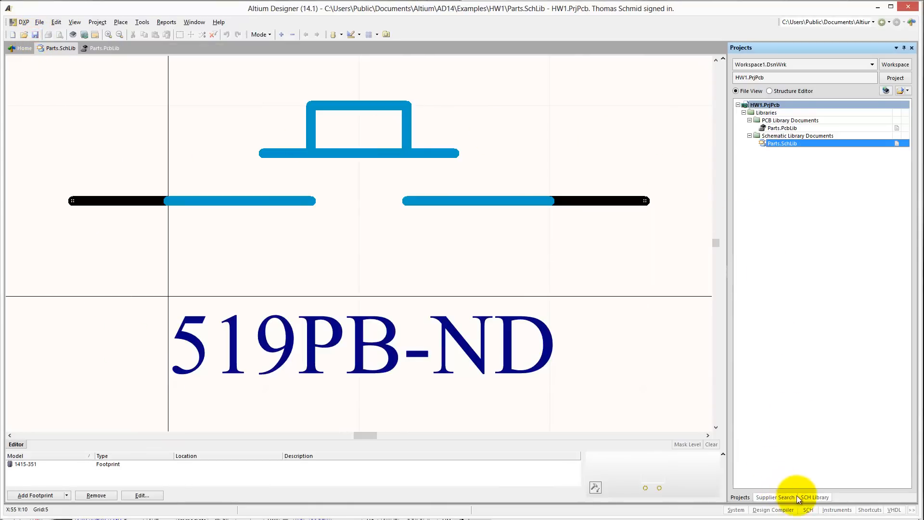
Select the green LED LTST-C150GKT among the schematic library components and examine its Lite-On datasheet in the browser for the package dimensions.
{"action": "left_click", "coordinate": [814, 497]}
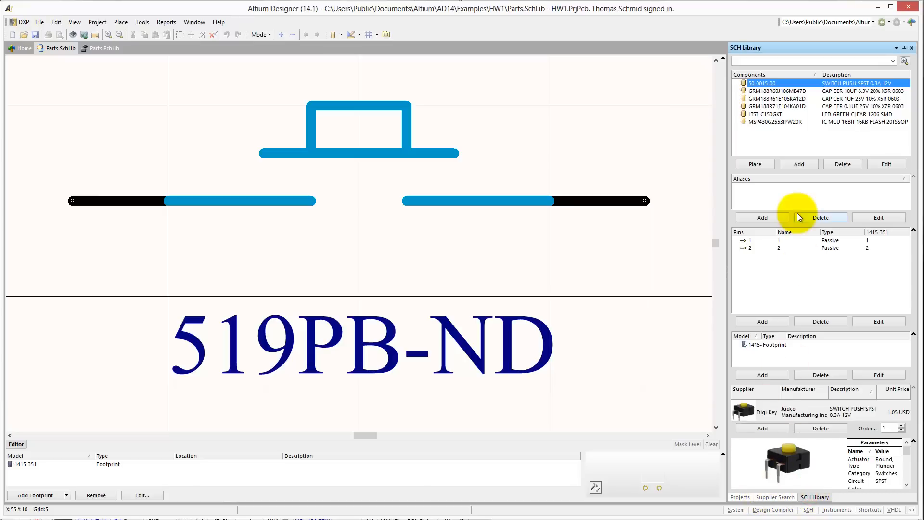
{"action": "left_click", "coordinate": [772, 91]}
{"action": "left_click", "coordinate": [773, 99]}
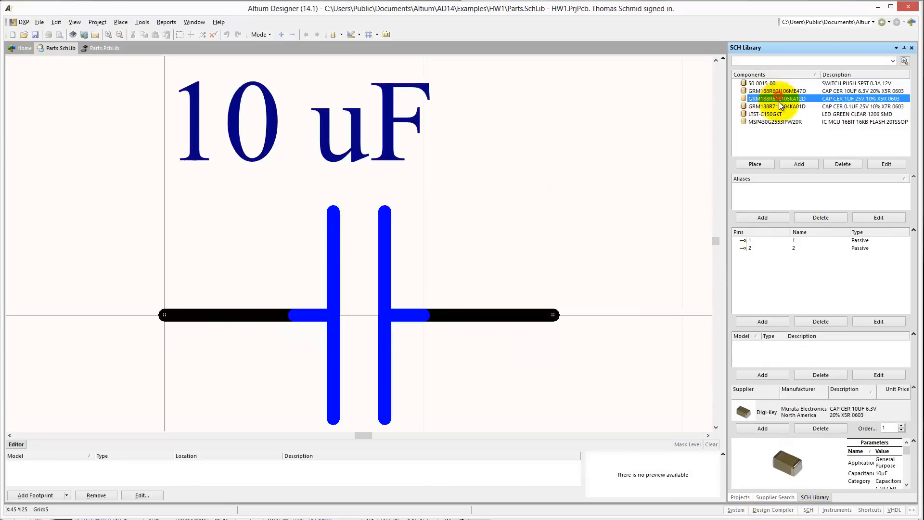
{"action": "left_click", "coordinate": [774, 106]}
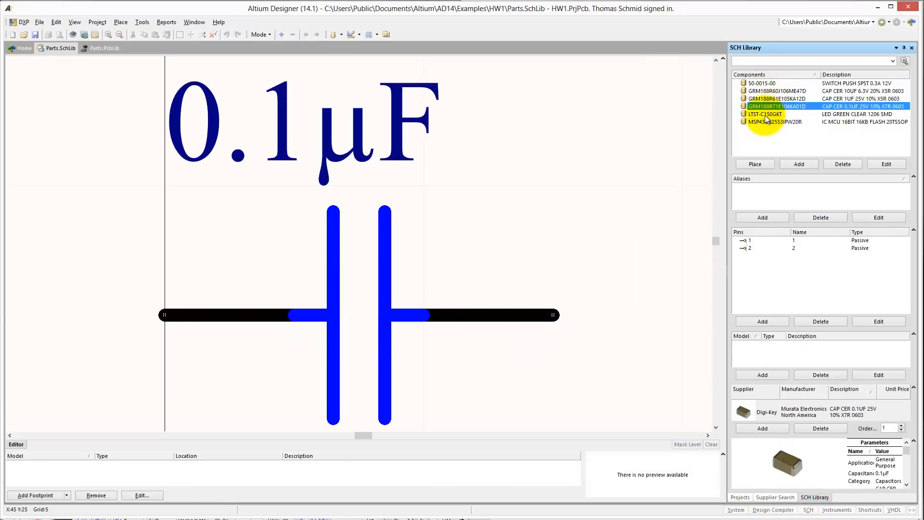
{"action": "left_click", "coordinate": [773, 114]}
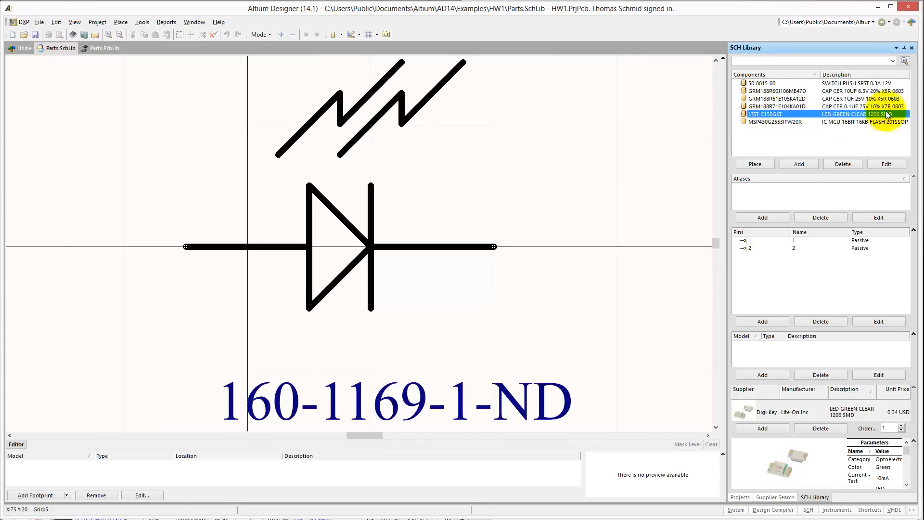
{"action": "left_click_drag", "start_coordinate": [923, 111], "coordinate": [254, 65]}
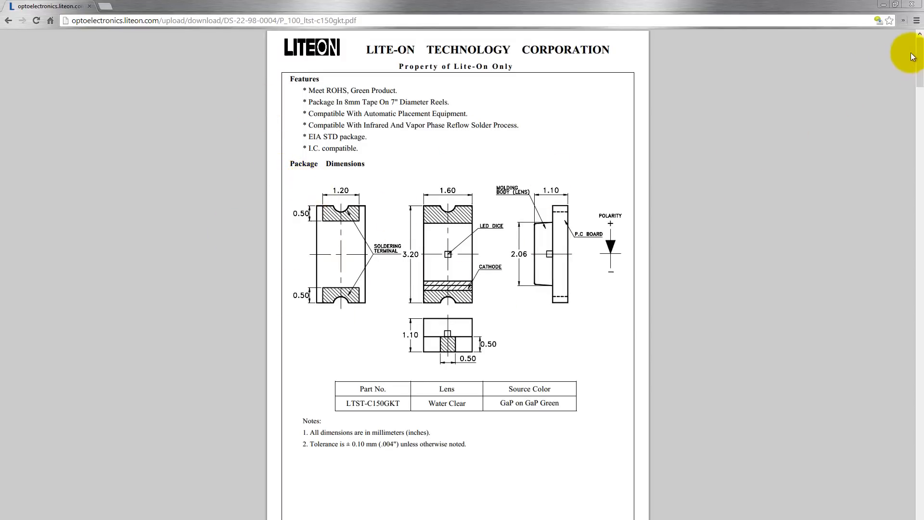
{"action": "left_click_drag", "start_coordinate": [918, 67], "coordinate": [893, 374]}
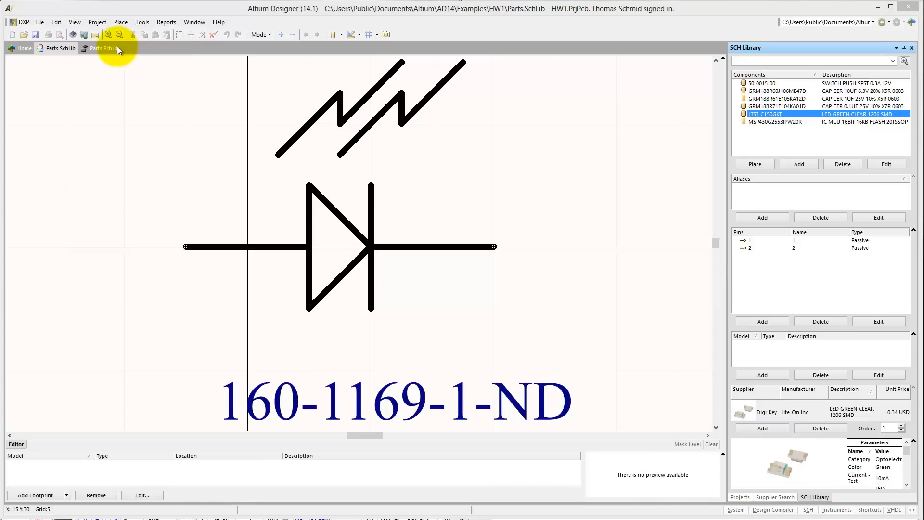
Return to Parts.PcbLib in Altium Designer and add a new blank component to the PCB library.
{"action": "left_click", "coordinate": [103, 46]}
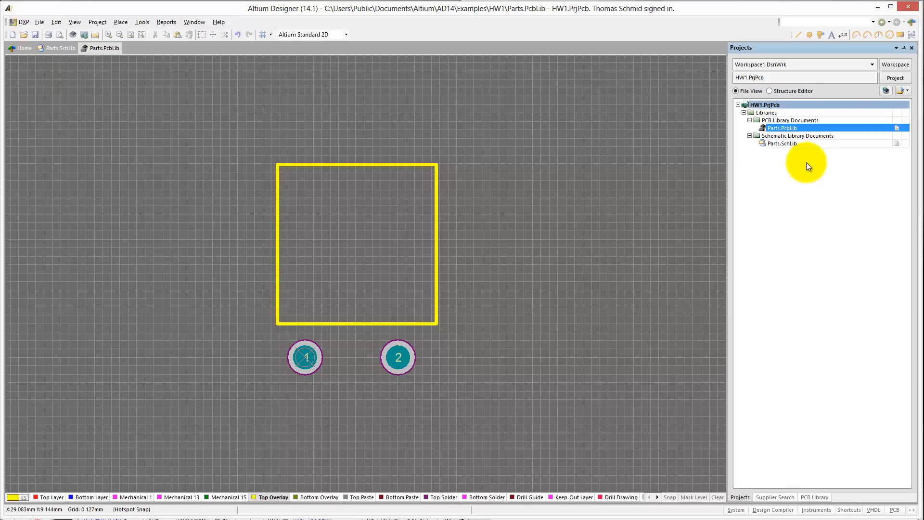
{"action": "left_click", "coordinate": [805, 177]}
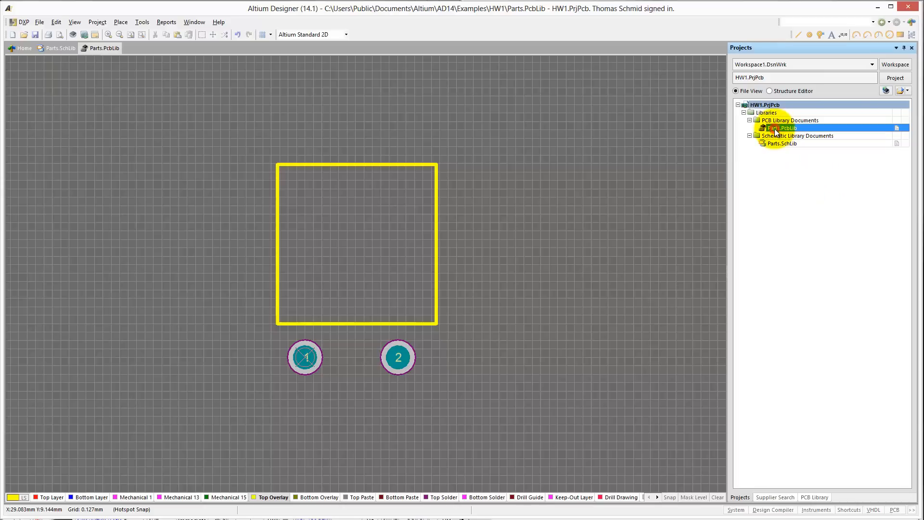
{"action": "left_click", "coordinate": [817, 496]}
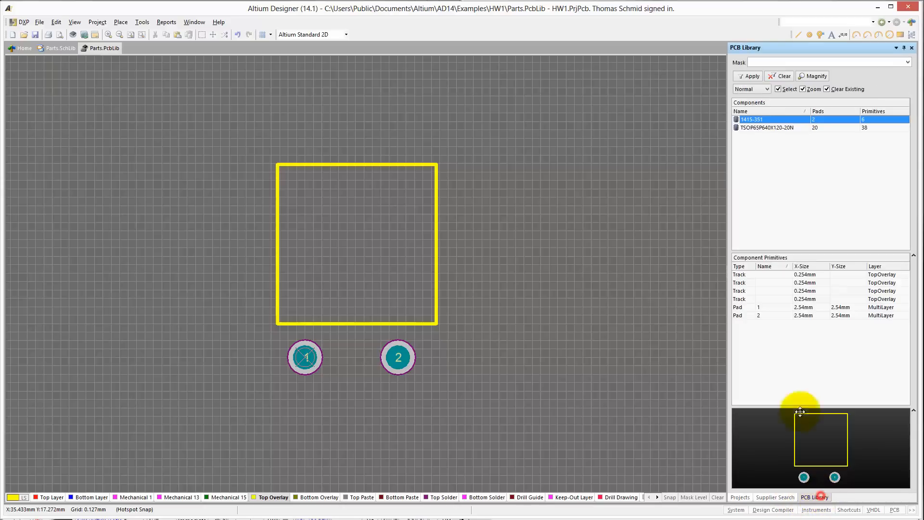
{"action": "right_click", "coordinate": [769, 153]}
{"action": "left_click", "coordinate": [796, 157]}
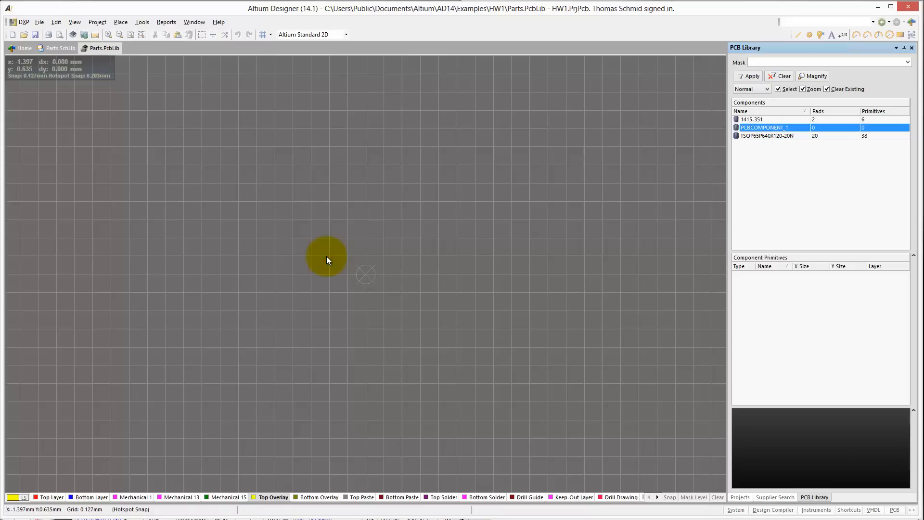
Place one pad at the origin (0, 0) of the new blank footprint.
{"action": "key", "text": "p"}
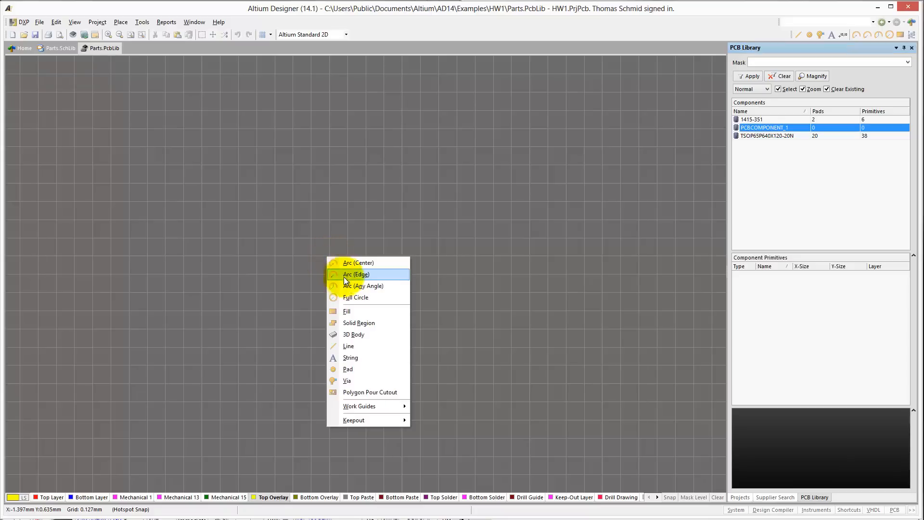
{"action": "left_click", "coordinate": [351, 368]}
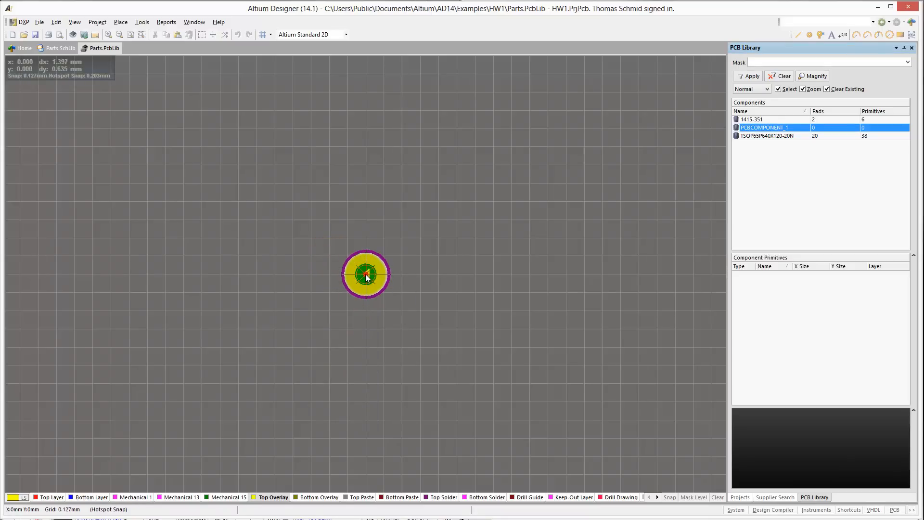
{"action": "left_click", "coordinate": [365, 277]}
{"action": "right_click", "coordinate": [397, 315]}
Set the layer of pad 1 to Top Layer to make it a surface-mount pad.
{"action": "double_click", "coordinate": [368, 275]}
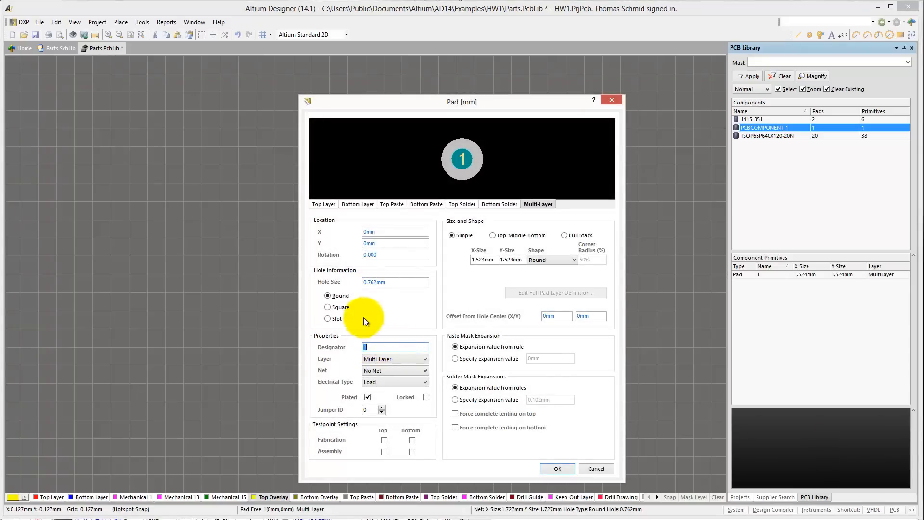
{"action": "left_click", "coordinate": [393, 359]}
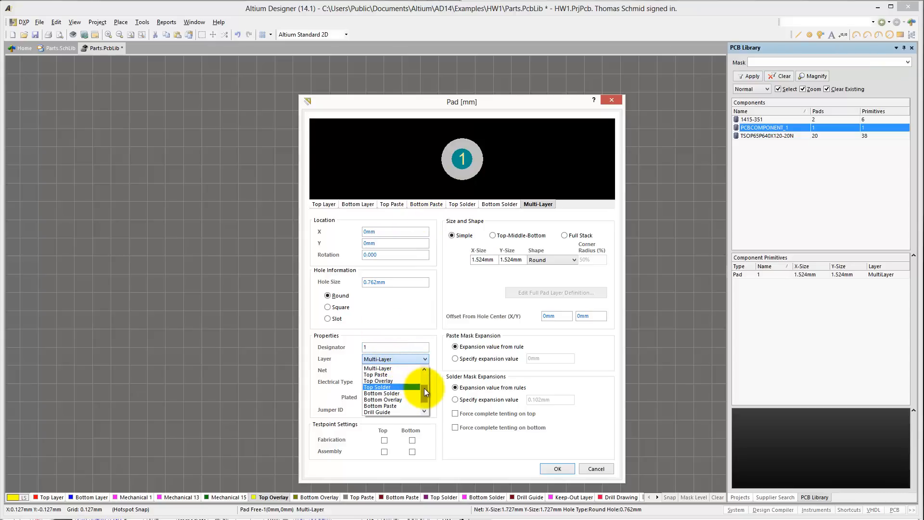
{"action": "left_click_drag", "start_coordinate": [424, 387], "coordinate": [427, 374]}
{"action": "left_click", "coordinate": [394, 369]}
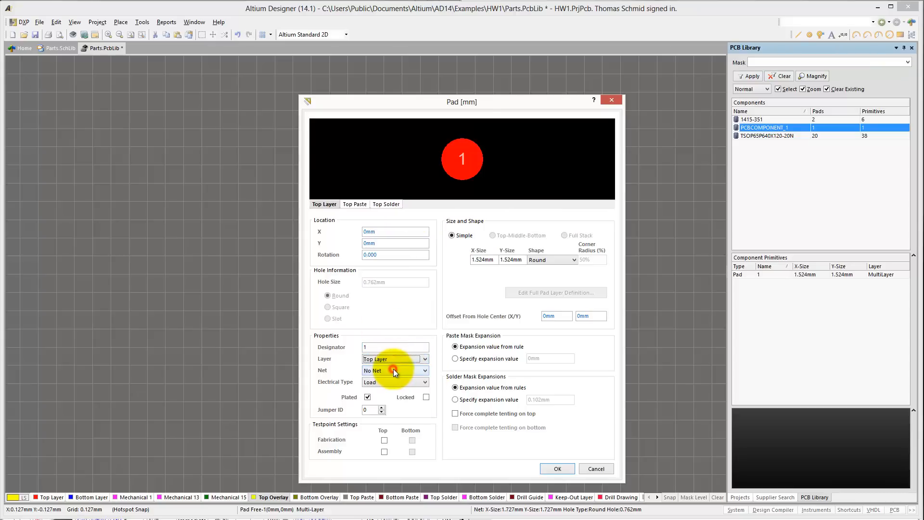
{"action": "left_click", "coordinate": [557, 468]}
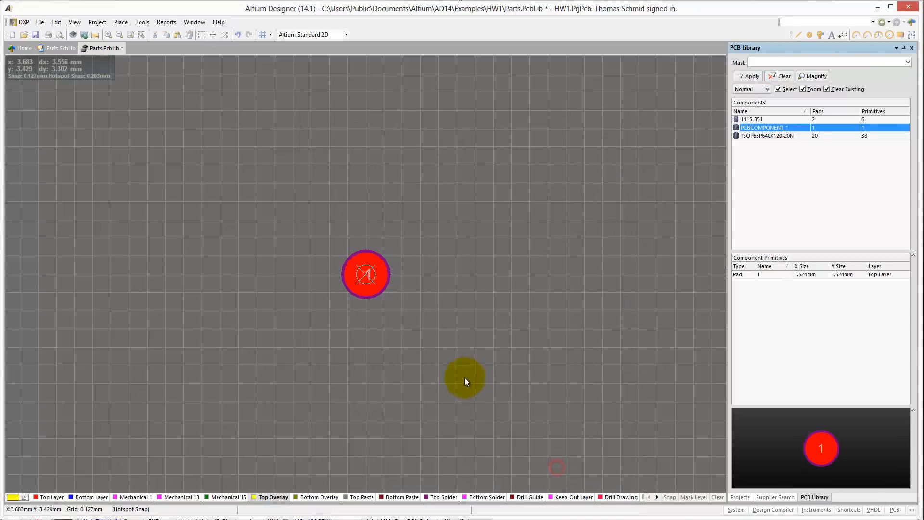
Change pad 1's shape to Rectangular and set its X and Y sizes to 1.5 mm.
{"action": "double_click", "coordinate": [356, 274]}
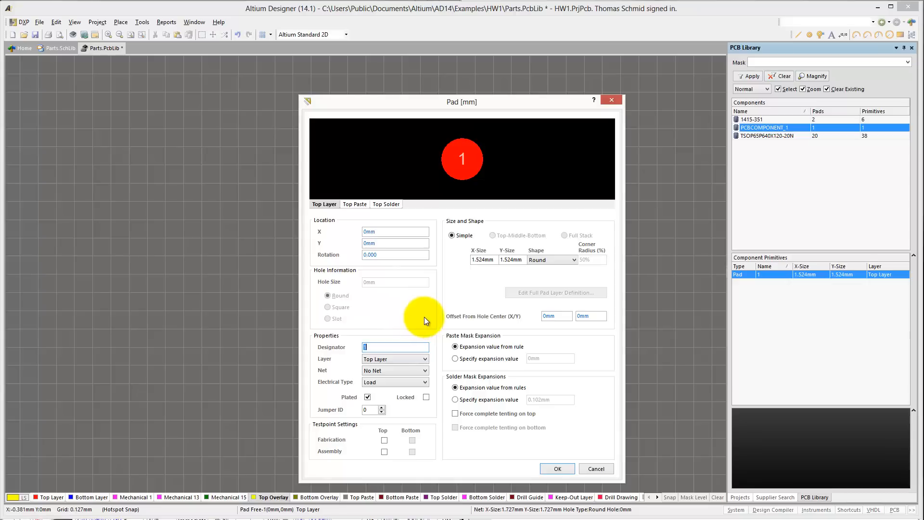
{"action": "left_click", "coordinate": [551, 260]}
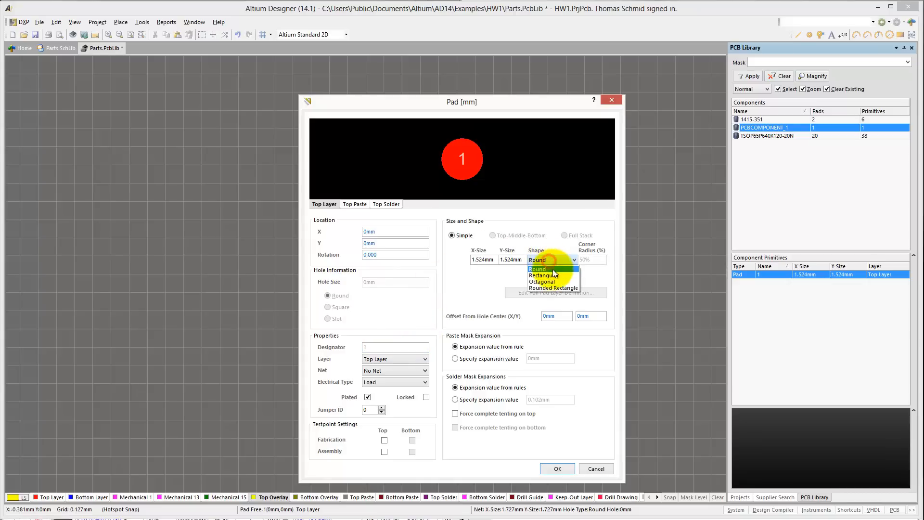
{"action": "left_click", "coordinate": [553, 275]}
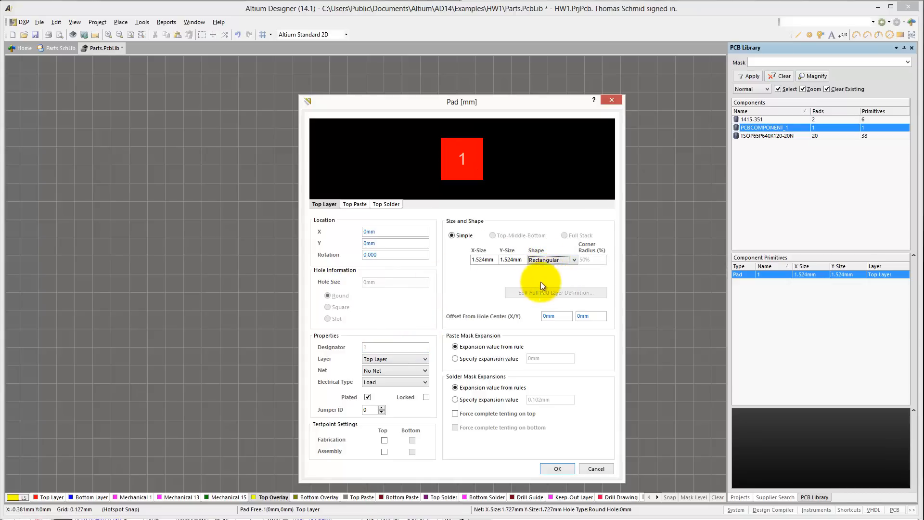
{"action": "double_click", "coordinate": [484, 259]}
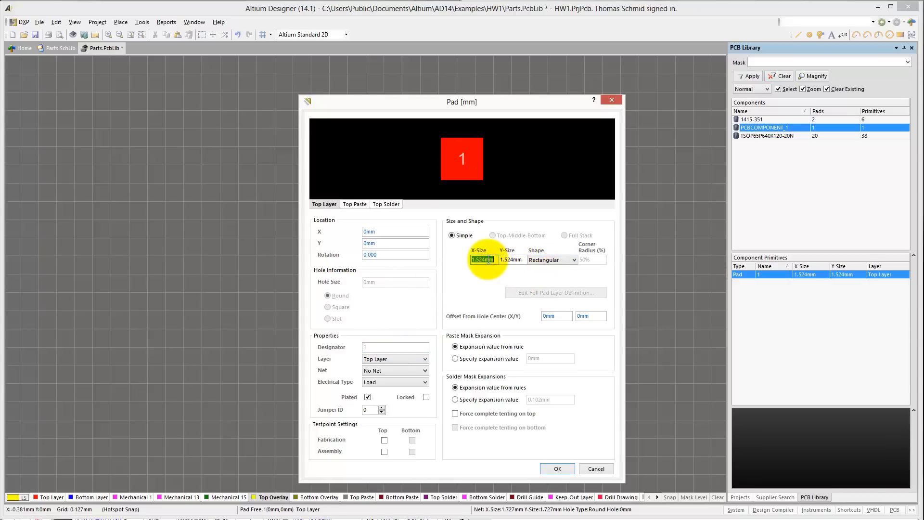
{"action": "type", "text": "1.5mm"}
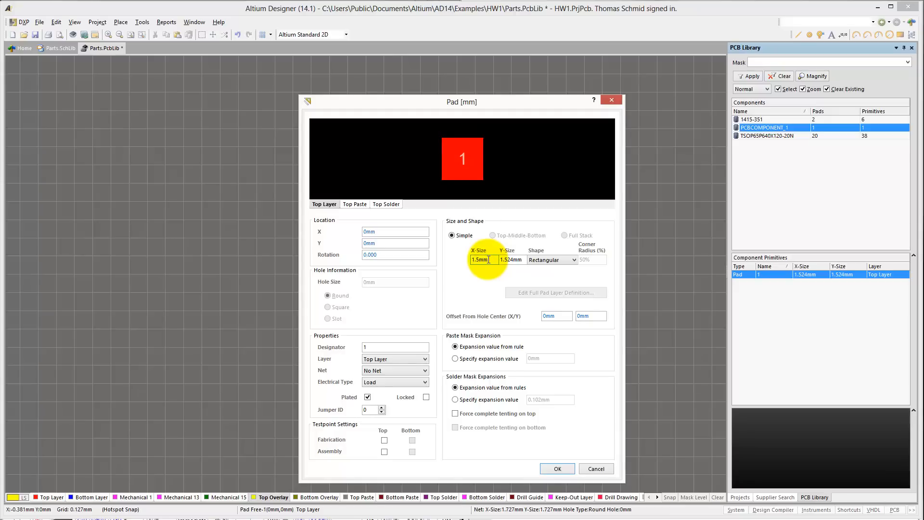
{"action": "key", "text": "Tab"}
{"action": "type", "text": "1.5mm"}
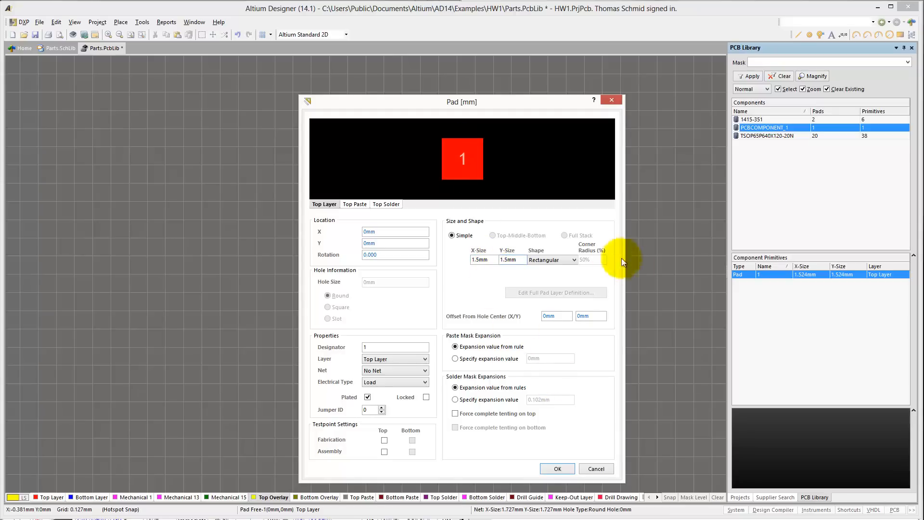
{"action": "left_click", "coordinate": [559, 467]}
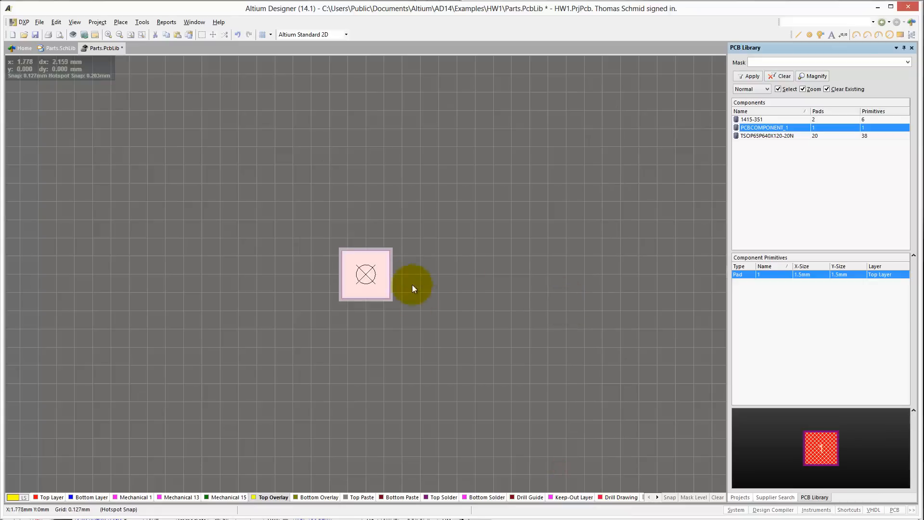
Paste a copy of pad 1 beside the original and set the copy's X location to 3.5 mm.
{"action": "left_click", "coordinate": [374, 276]}
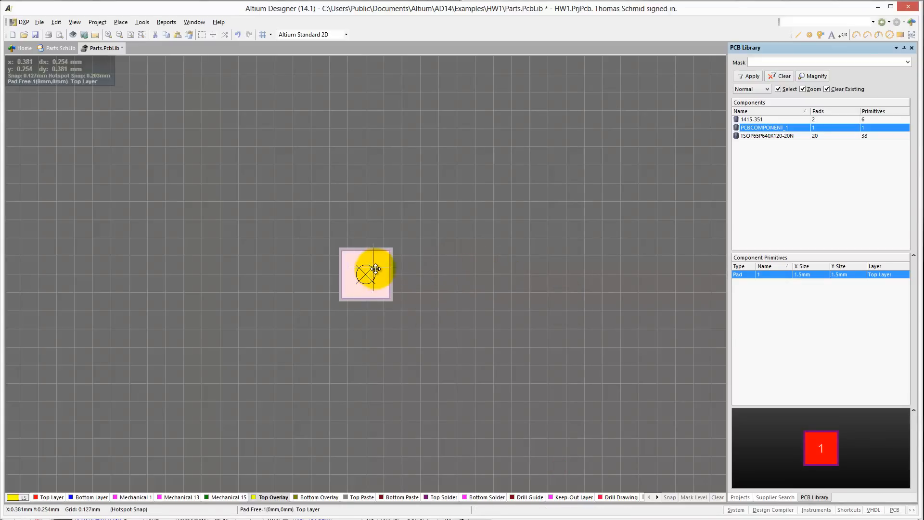
{"action": "left_click", "coordinate": [364, 275]}
{"action": "left_click", "coordinate": [364, 275]}
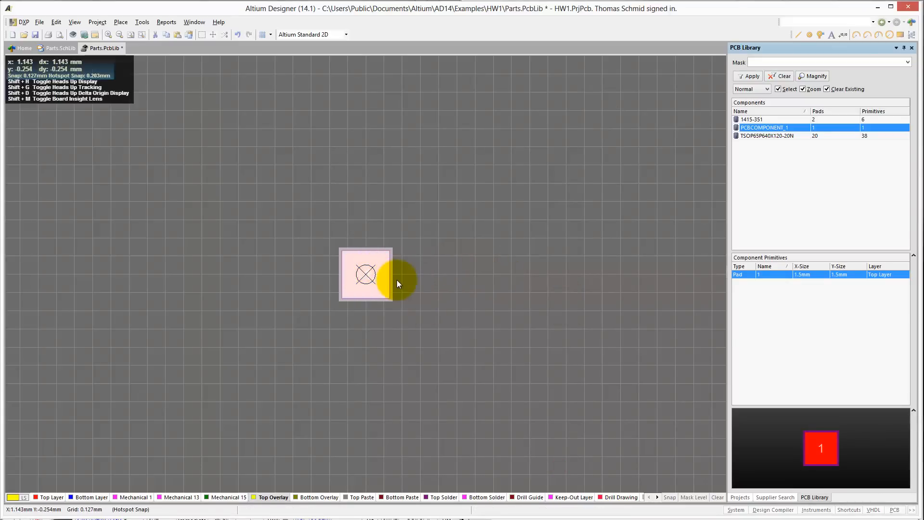
{"action": "key", "text": "ctrl+v"}
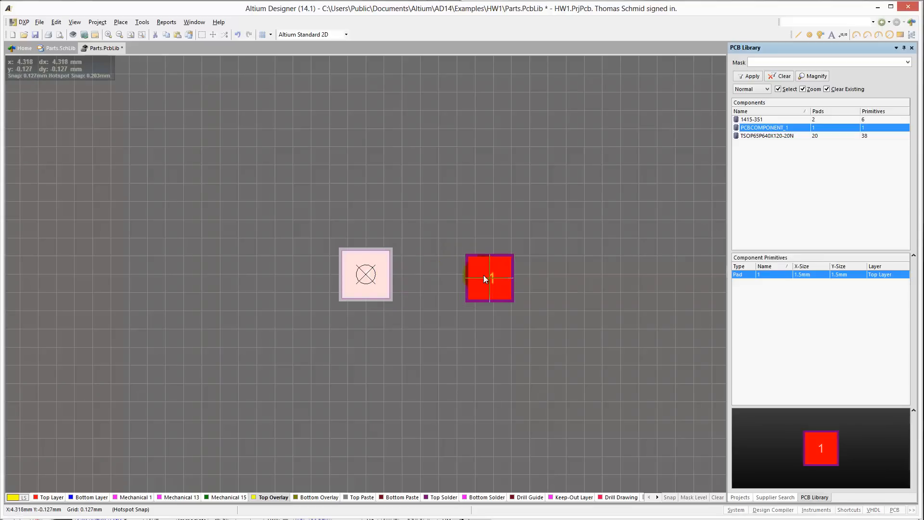
{"action": "left_click", "coordinate": [482, 273]}
{"action": "double_click", "coordinate": [481, 274]}
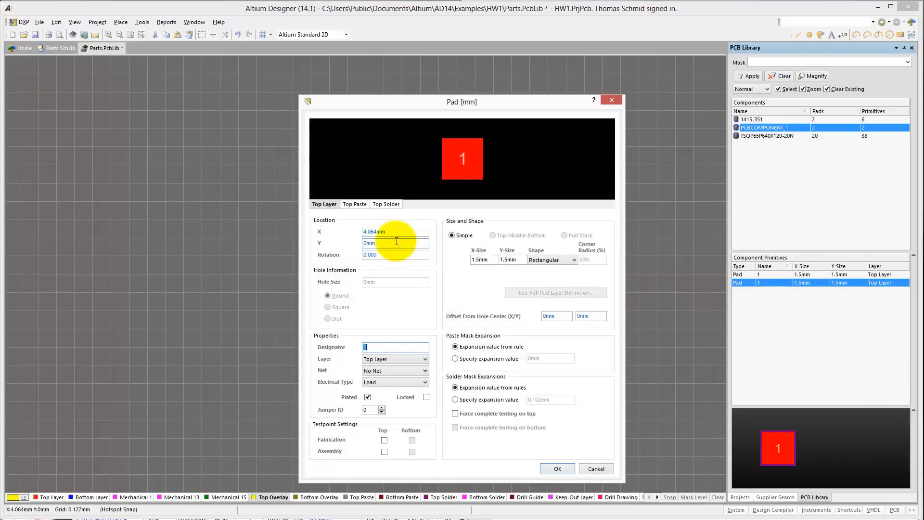
{"action": "double_click", "coordinate": [390, 232]}
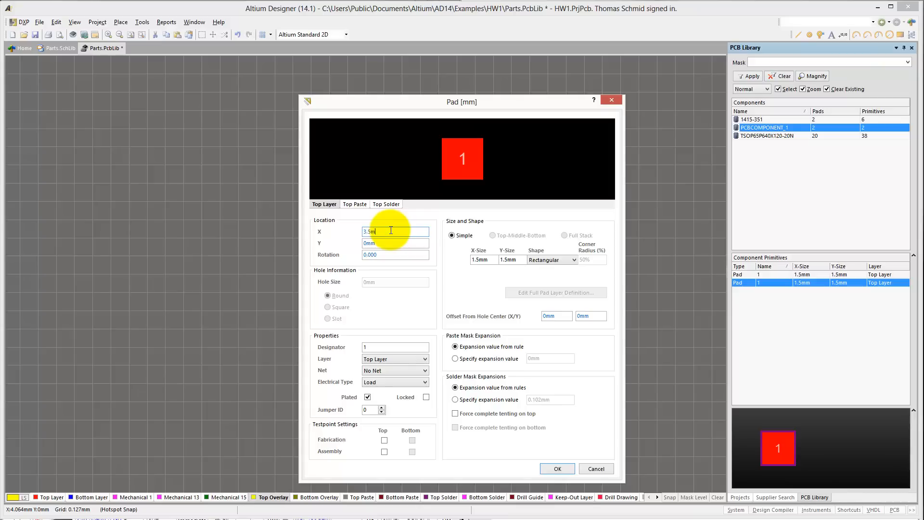
{"action": "left_click", "coordinate": [557, 468]}
{"action": "left_click", "coordinate": [517, 358]}
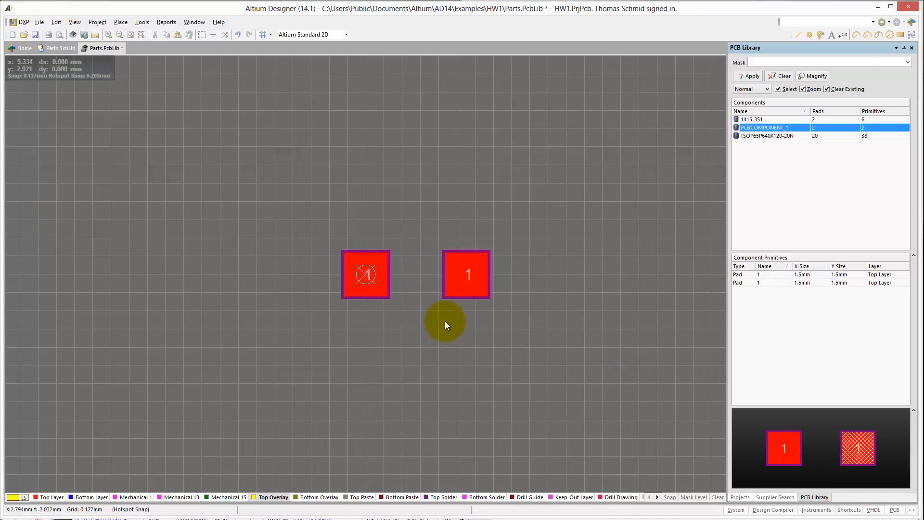
Set the designator of the pad at X 3.5 mm to 2.
{"action": "double_click", "coordinate": [457, 279]}
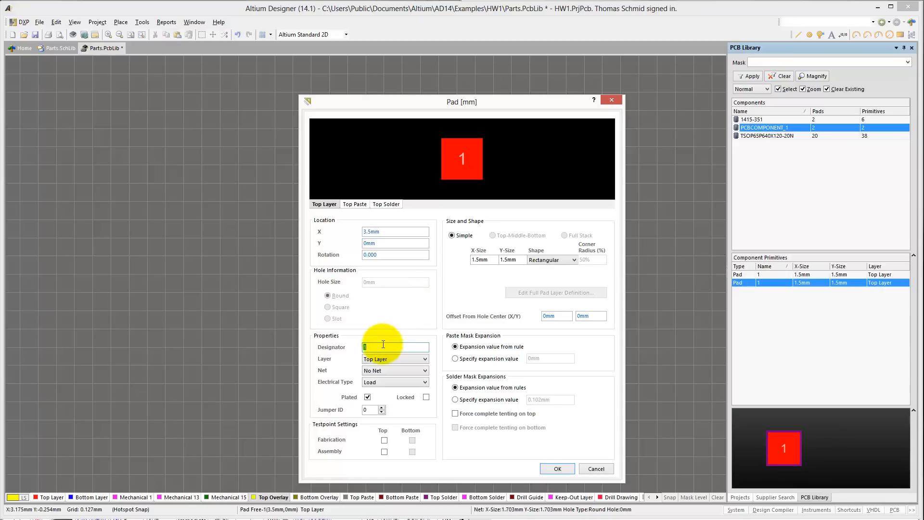
{"action": "type", "text": "2"}
{"action": "left_click", "coordinate": [565, 467]}
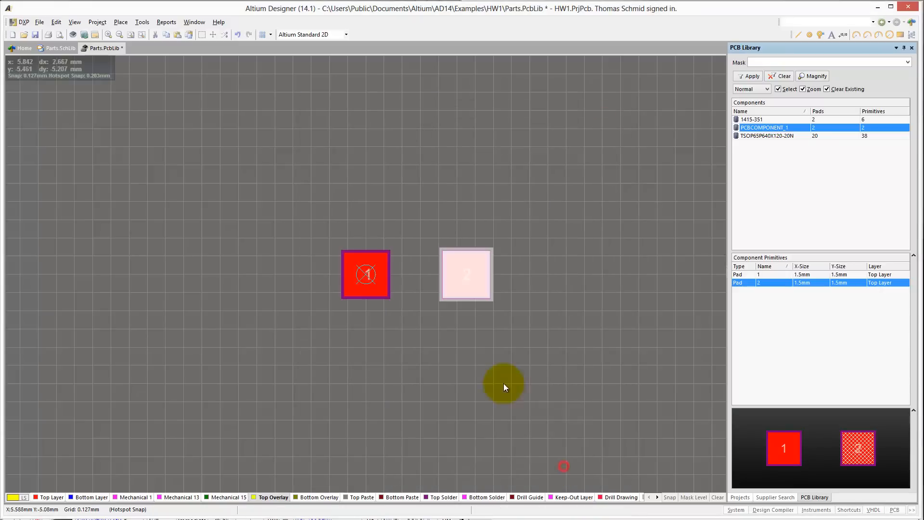
{"action": "left_click", "coordinate": [485, 360]}
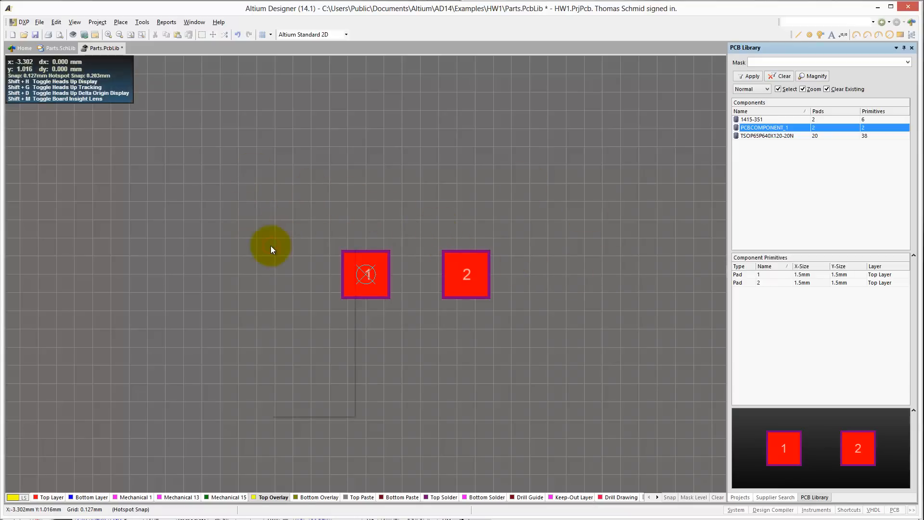
Draw a vertical Top Overlay line just outside pad 1, starting at about (-1.4, 1.27) mm, and save the PCB library.
{"action": "key", "text": "p"}
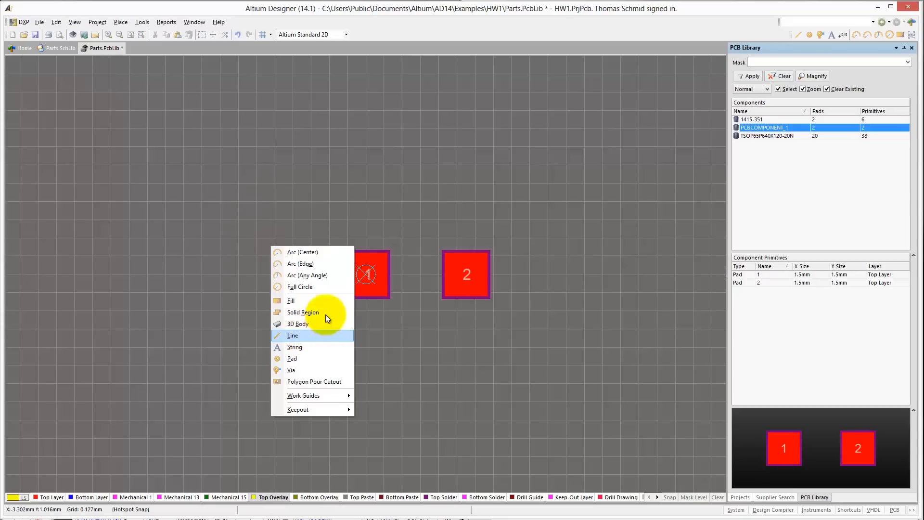
{"action": "left_click", "coordinate": [195, 239]}
{"action": "key", "text": "p"}
{"action": "key", "text": "l"}
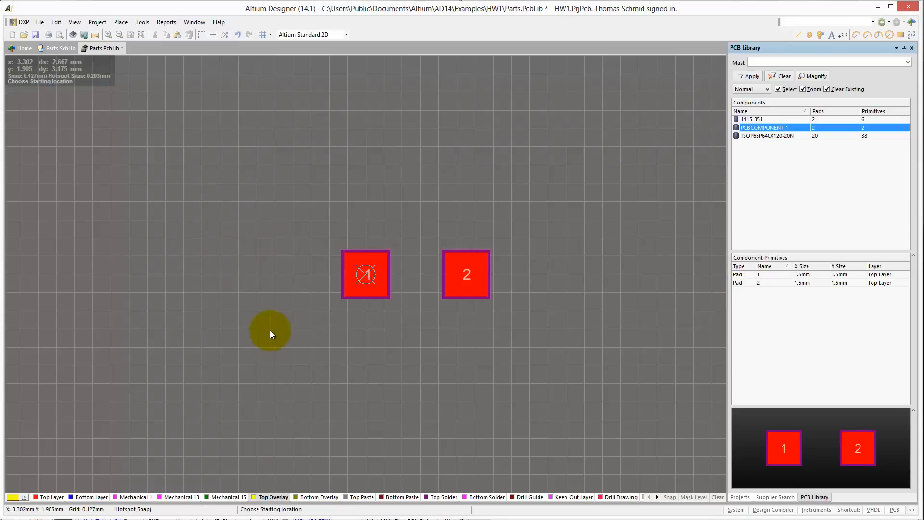
{"action": "left_click", "coordinate": [324, 239]}
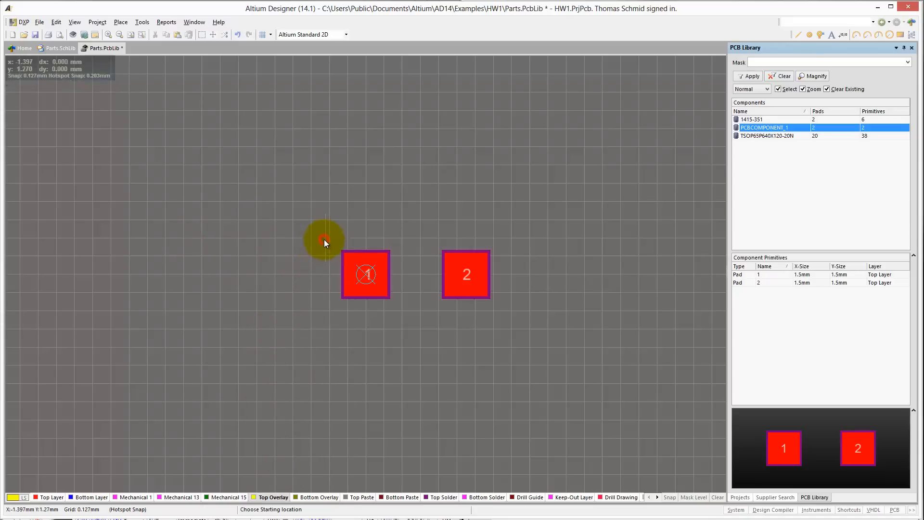
{"action": "left_click", "coordinate": [328, 306]}
{"action": "right_click", "coordinate": [328, 306]}
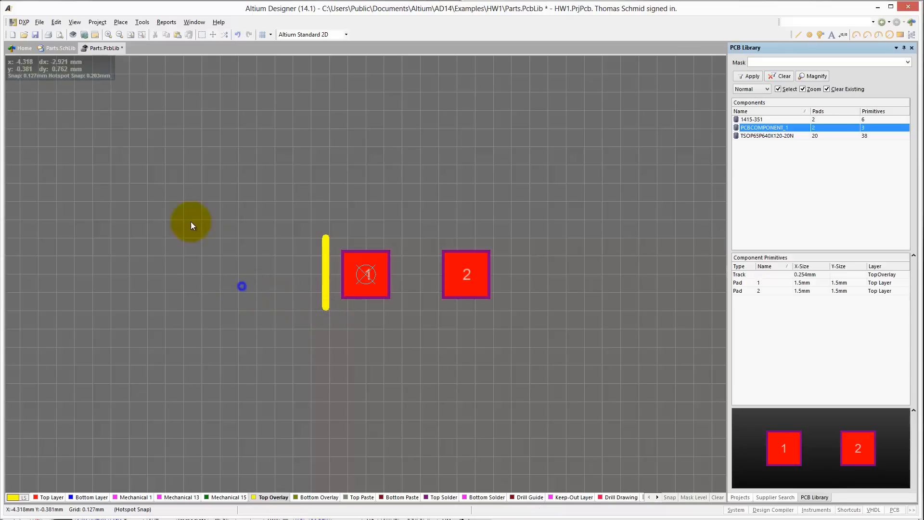
{"action": "left_click", "coordinate": [36, 34]}
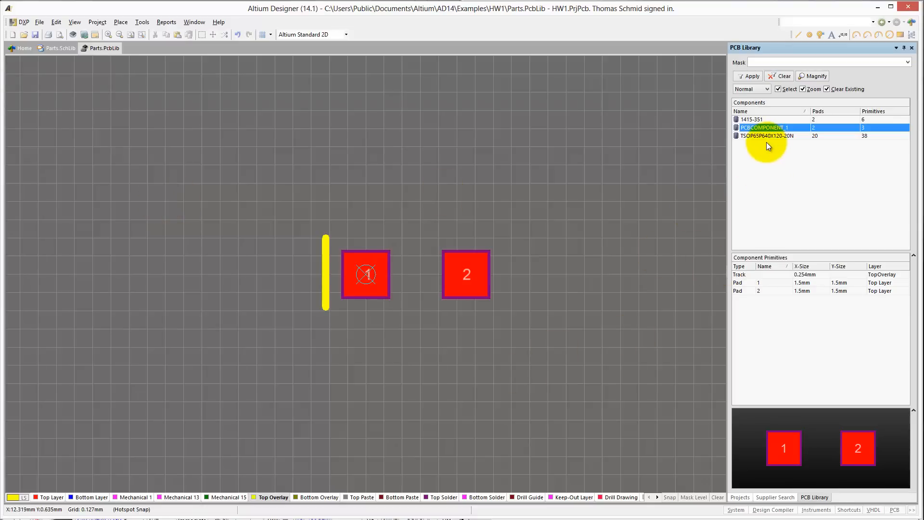
{"action": "left_click", "coordinate": [737, 497]}
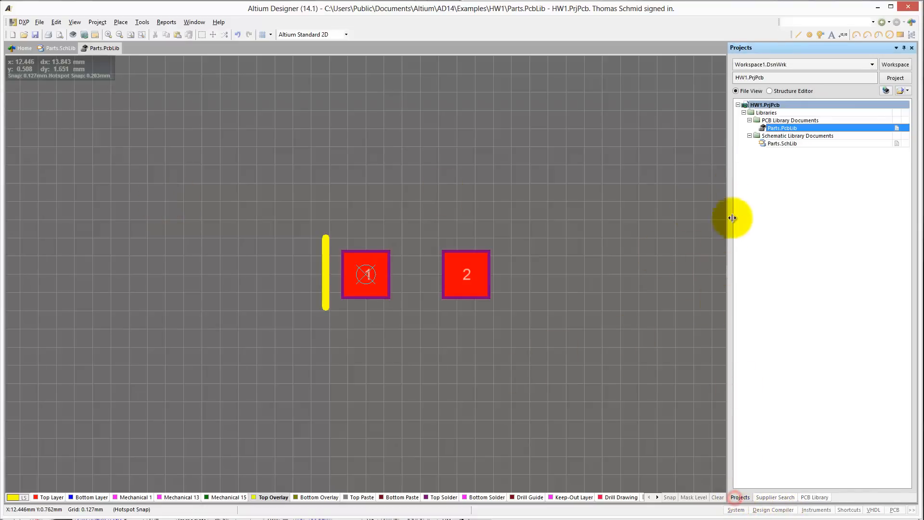
{"action": "double_click", "coordinate": [780, 143]}
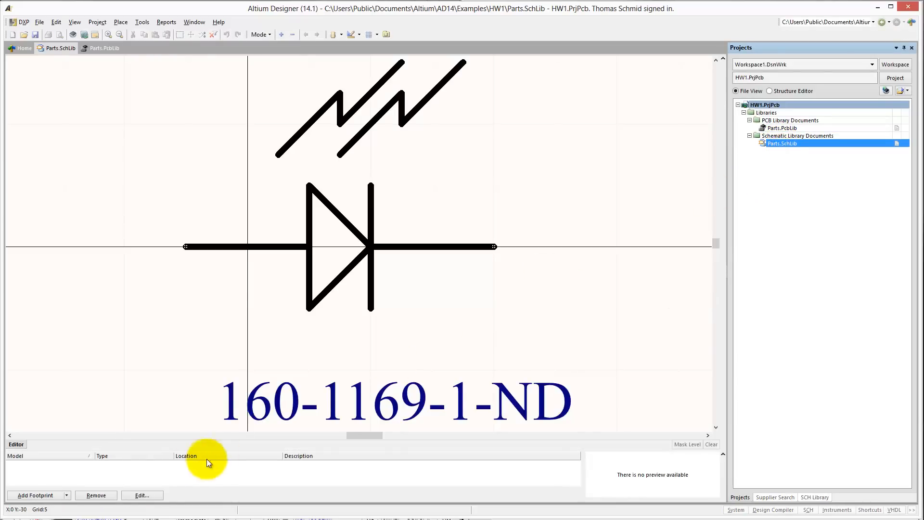
{"action": "left_click", "coordinate": [30, 495]}
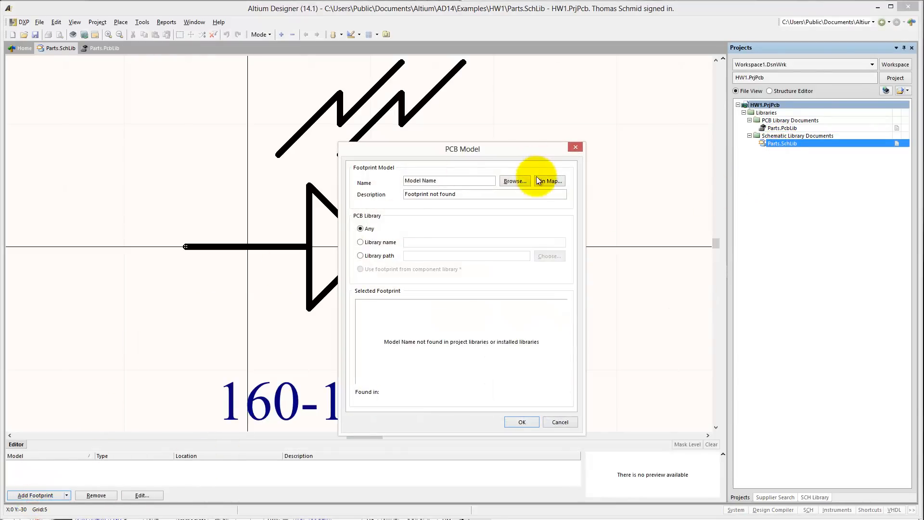
{"action": "left_click", "coordinate": [518, 181]}
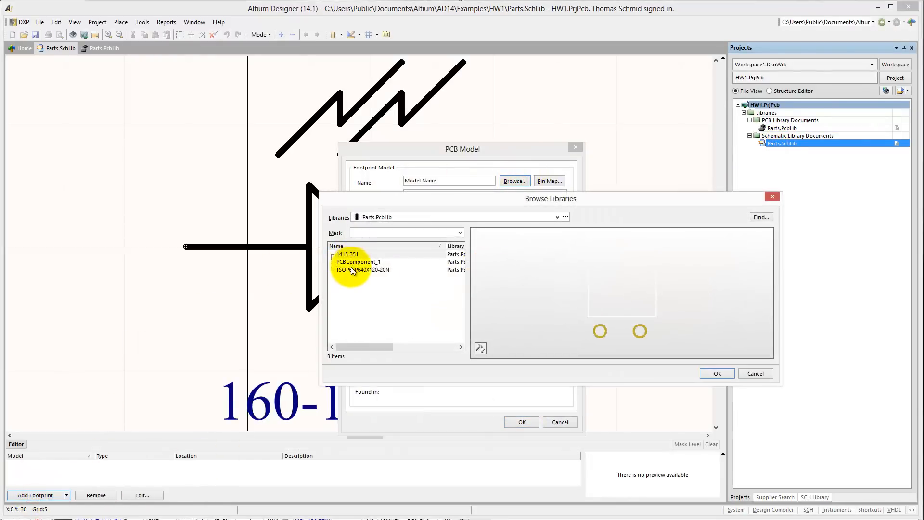
{"action": "left_click", "coordinate": [352, 263]}
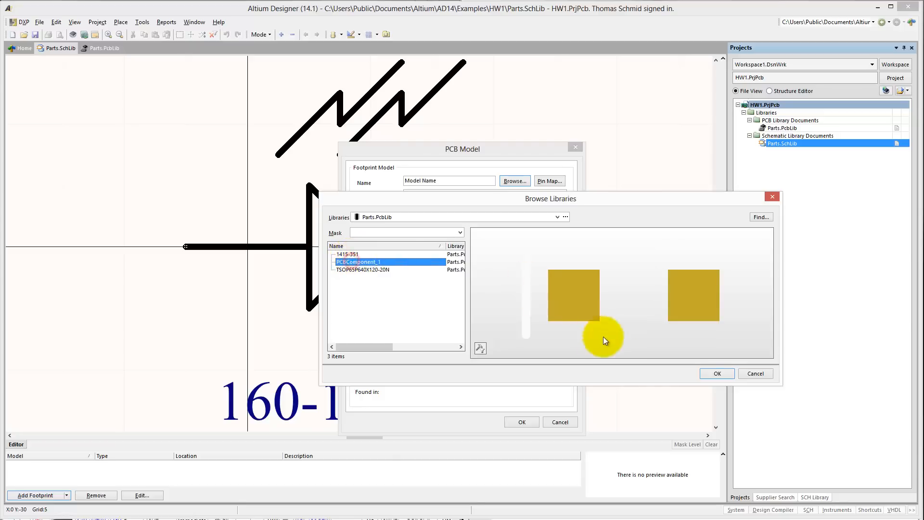
{"action": "left_click", "coordinate": [755, 374]}
{"action": "left_click", "coordinate": [560, 422]}
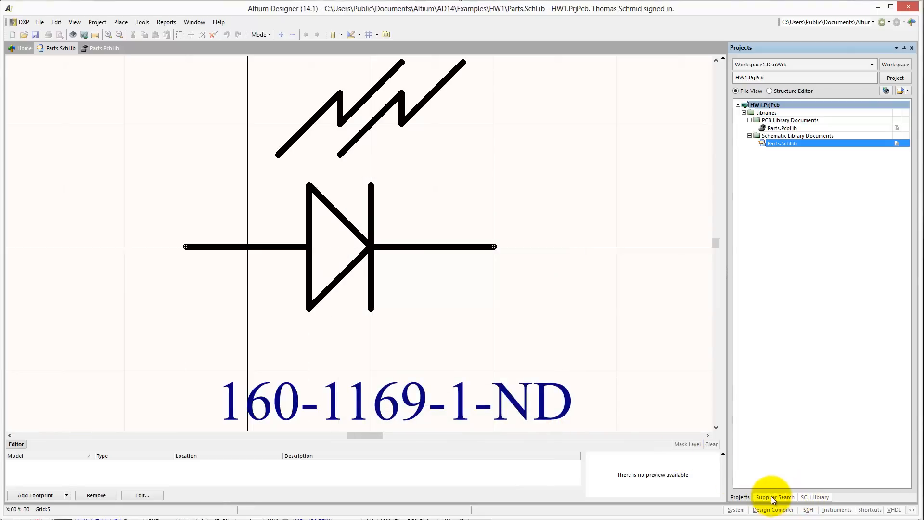
Rename the new footprint in Parts.PcbLib as LED and save the library.
{"action": "left_click", "coordinate": [783, 128]}
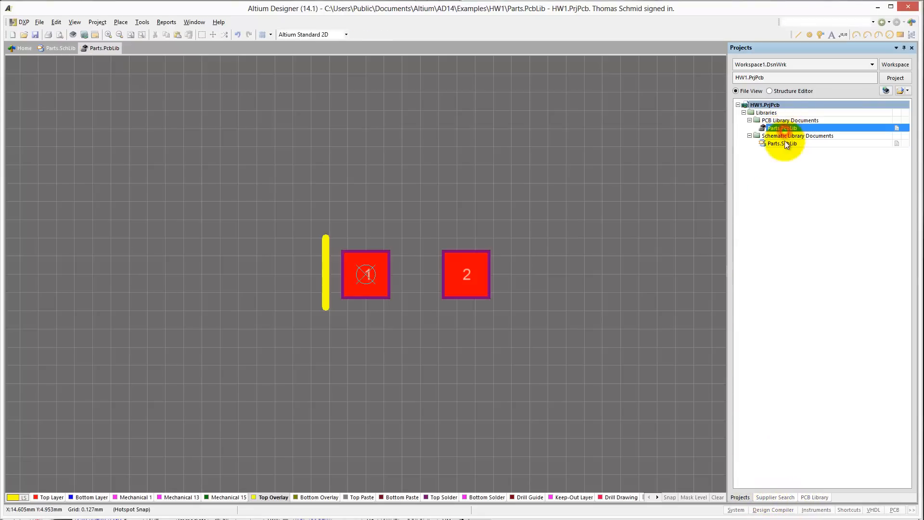
{"action": "left_click", "coordinate": [813, 496]}
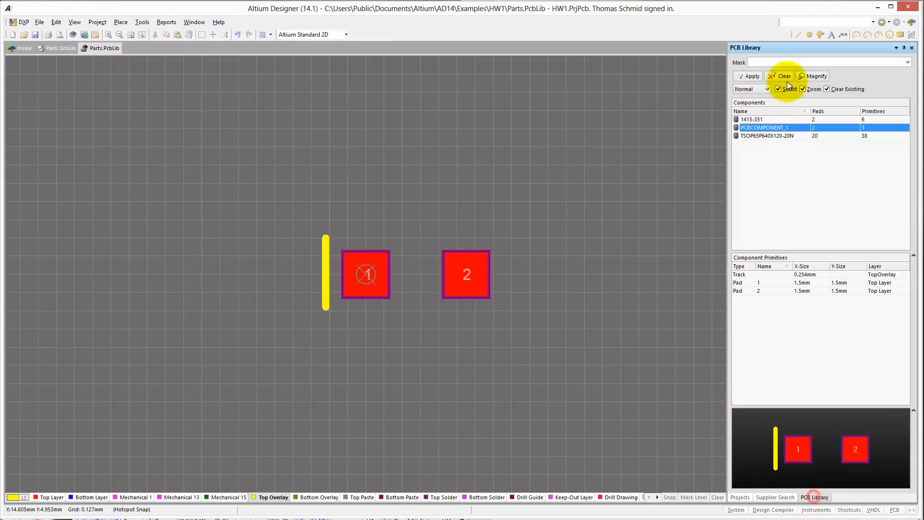
{"action": "double_click", "coordinate": [751, 128]}
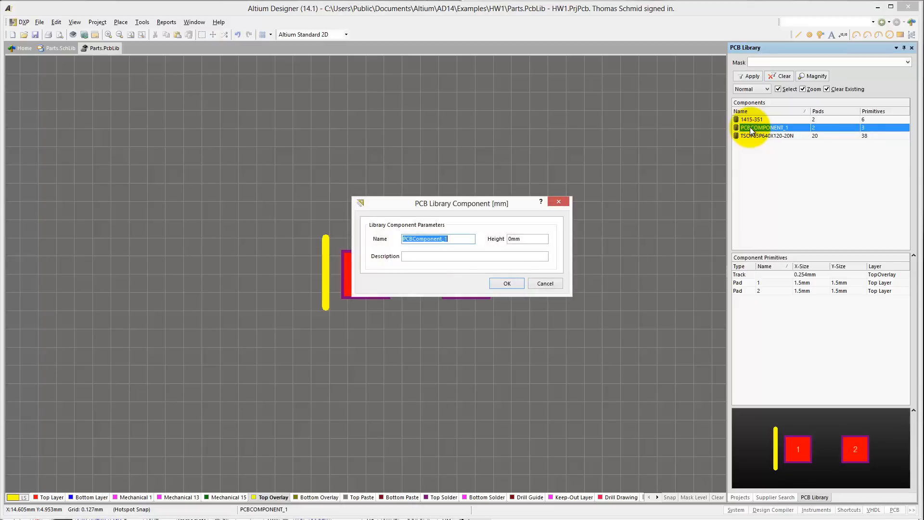
{"action": "type", "text": "LED"}
{"action": "key", "text": "Return"}
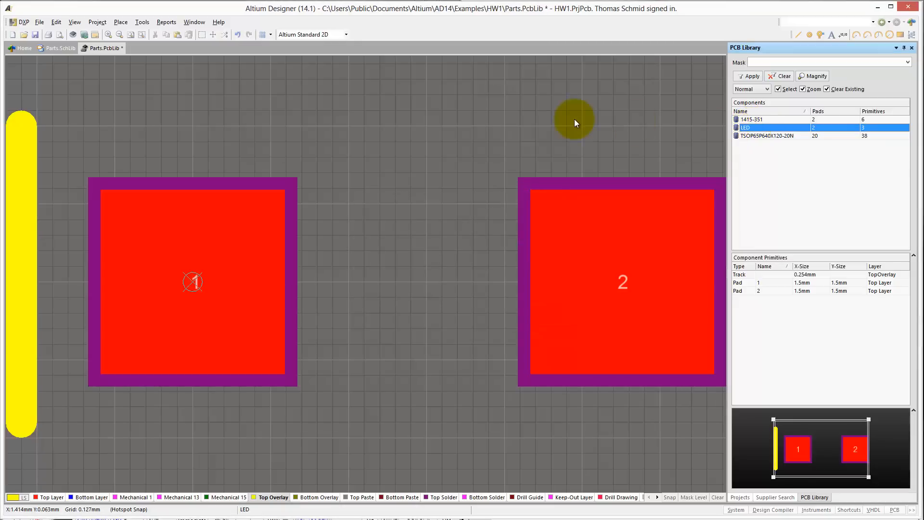
{"action": "left_click", "coordinate": [33, 34]}
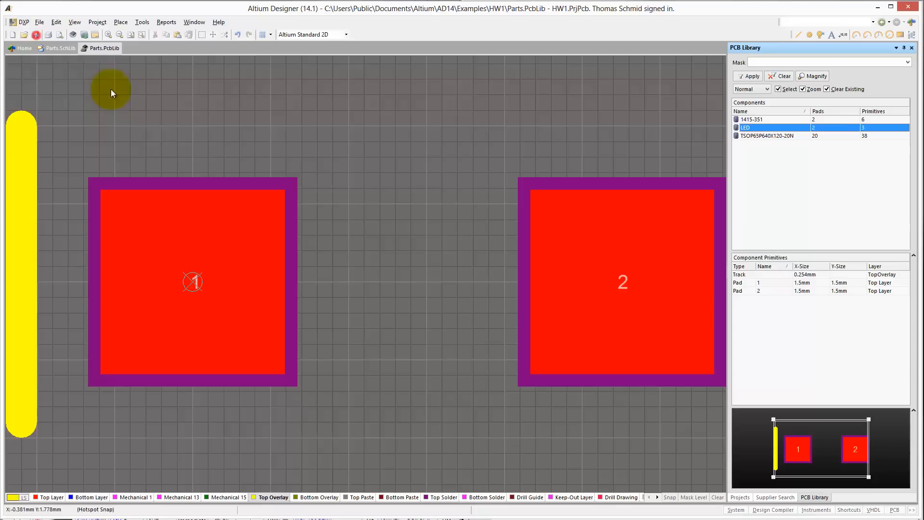
Assign the LED footprint from Parts.PcbLib to the 160-1169-1-ND symbol in Parts.SchLib and save the schematic library.
{"action": "left_click", "coordinate": [746, 496]}
{"action": "double_click", "coordinate": [779, 143]}
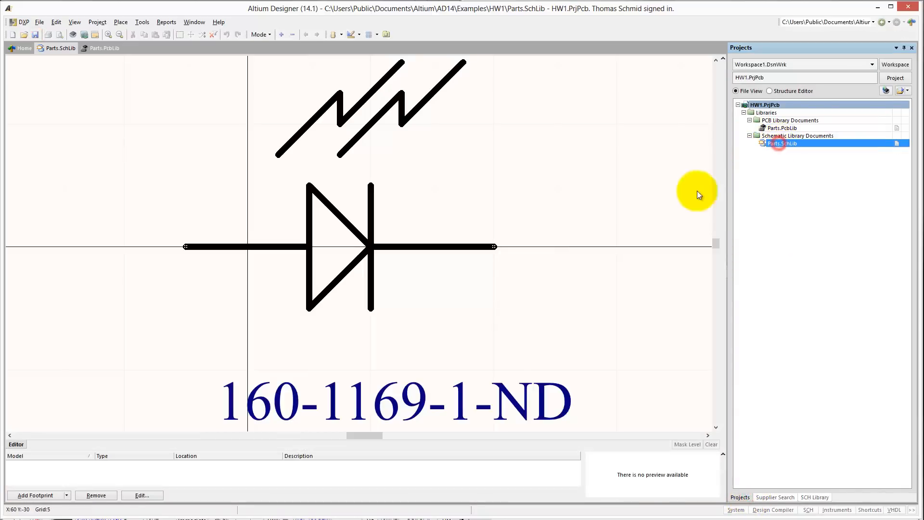
{"action": "left_click", "coordinate": [53, 496]}
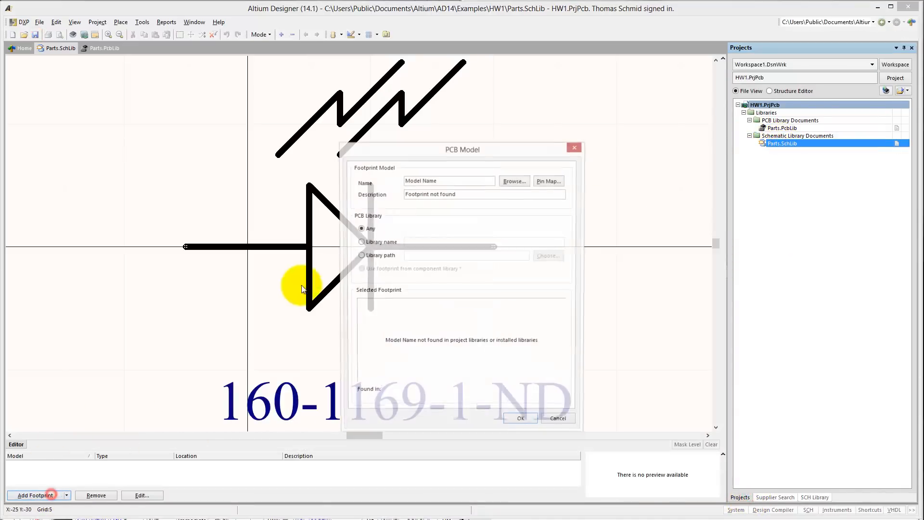
{"action": "left_click", "coordinate": [512, 182]}
{"action": "left_click", "coordinate": [340, 262]}
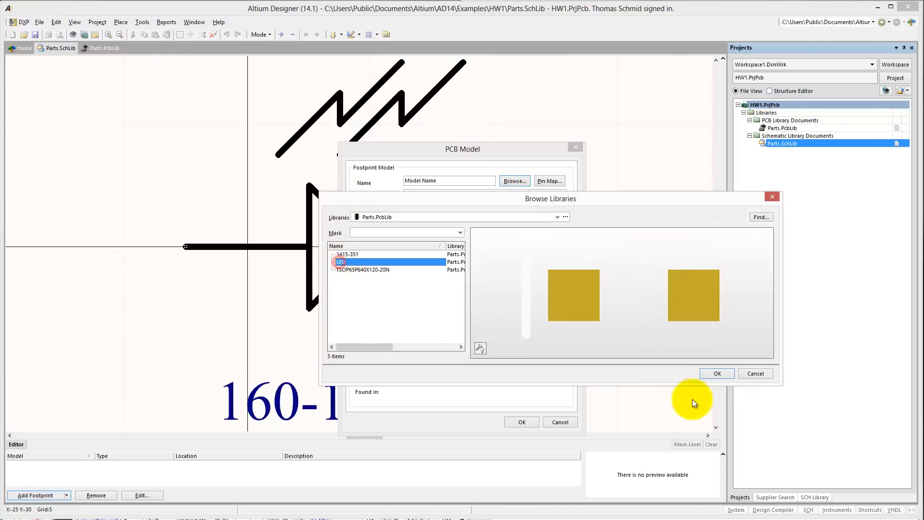
{"action": "left_click", "coordinate": [706, 376]}
{"action": "left_click", "coordinate": [529, 423]}
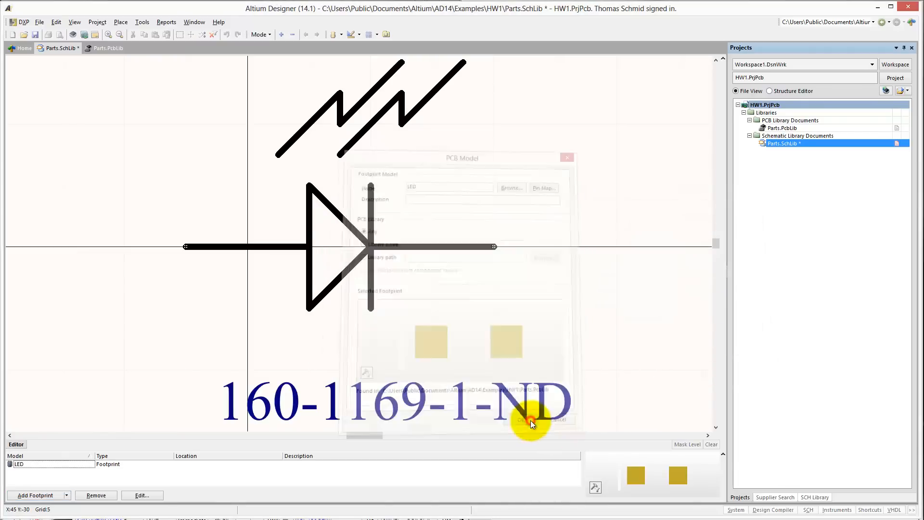
{"action": "left_click", "coordinate": [35, 34]}
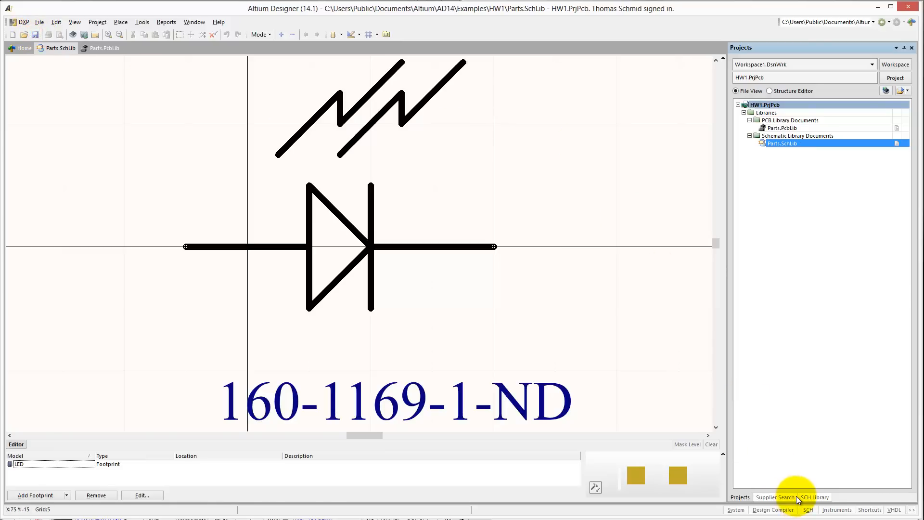
Return to the component list of Parts.PcbLib and start the IPC Compliant Footprint Wizard, proceeding to the component type selection.
{"action": "left_click", "coordinate": [775, 129]}
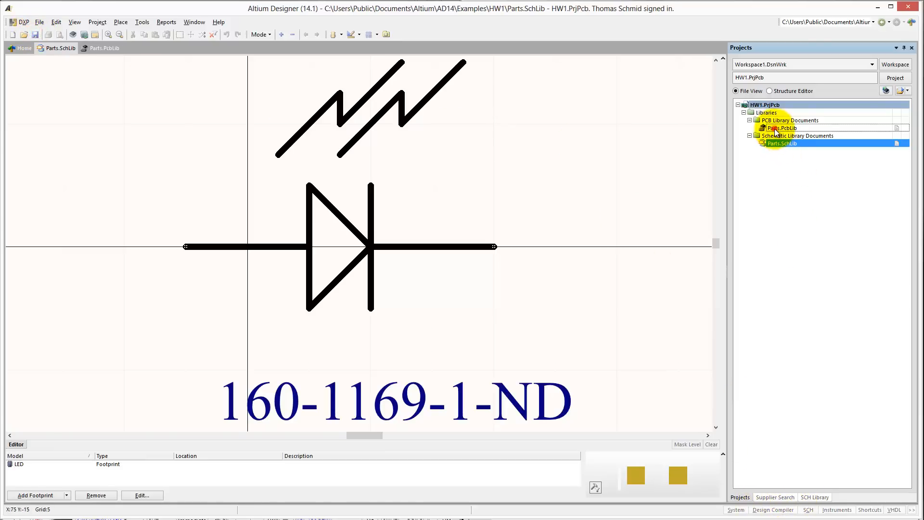
{"action": "double_click", "coordinate": [775, 129]}
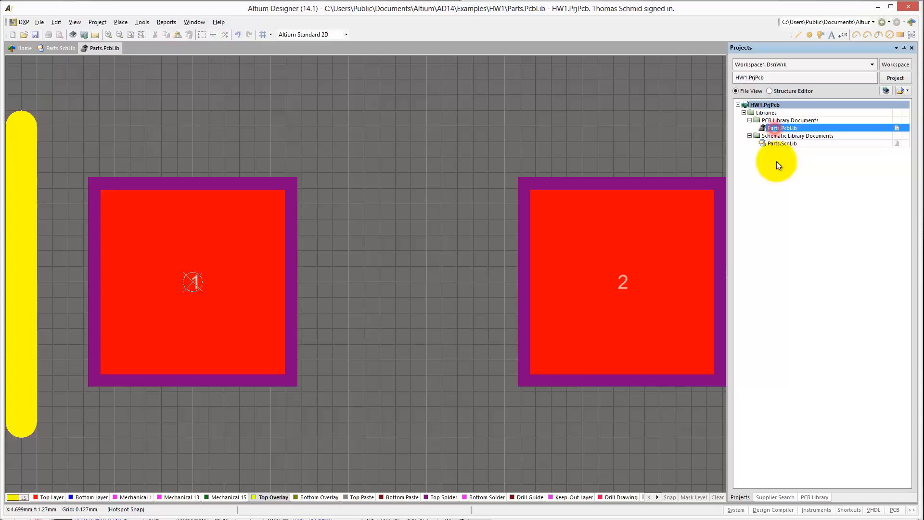
{"action": "left_click", "coordinate": [774, 497]}
{"action": "left_click", "coordinate": [813, 497]}
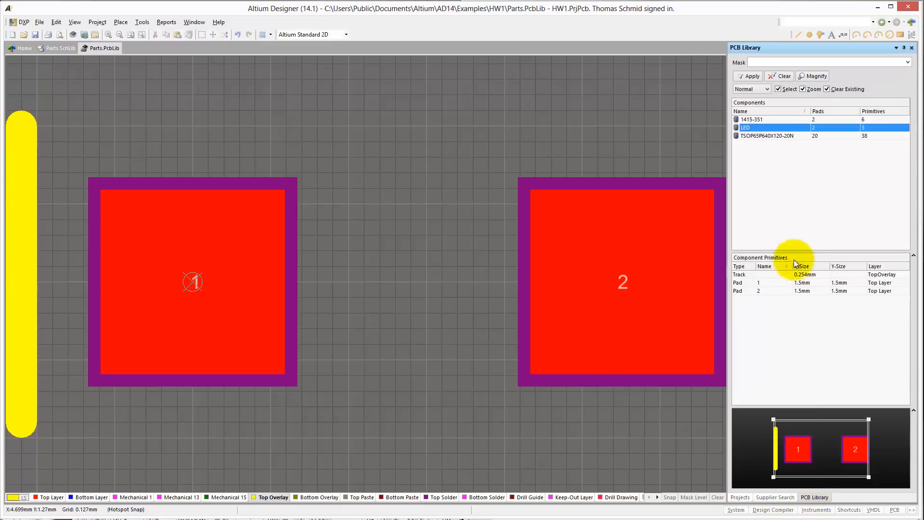
{"action": "left_click", "coordinate": [140, 20]}
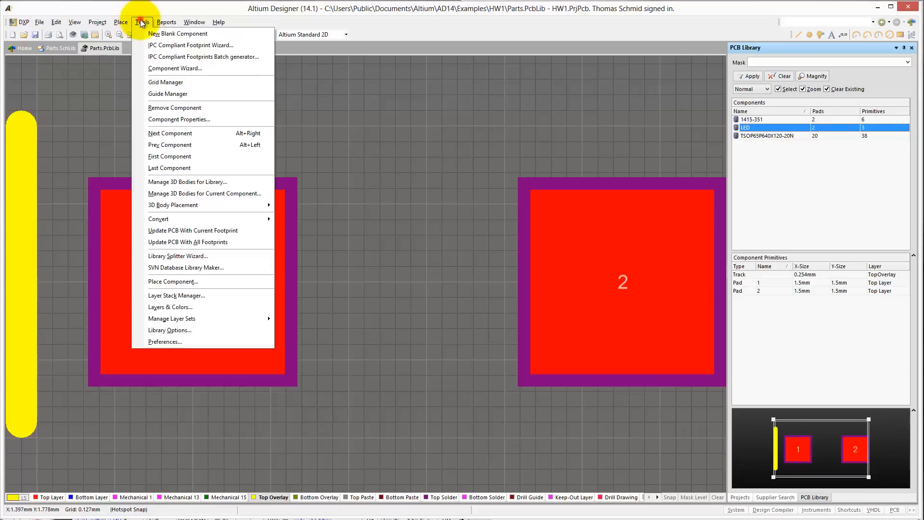
{"action": "left_click", "coordinate": [154, 45]}
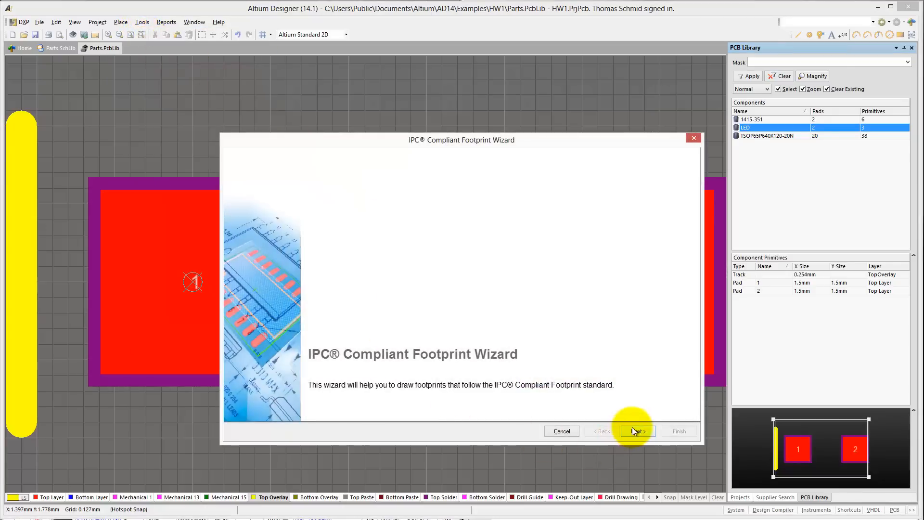
{"action": "left_click", "coordinate": [634, 430]}
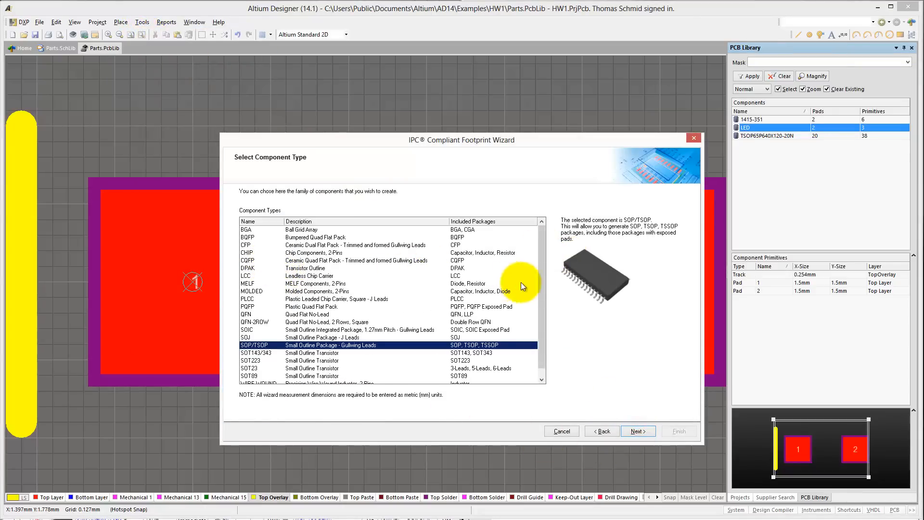
Choose the CHIP component type for the new footprint, try Pin 1 as positive pin location, and set it back to None.
{"action": "left_click", "coordinate": [250, 254]}
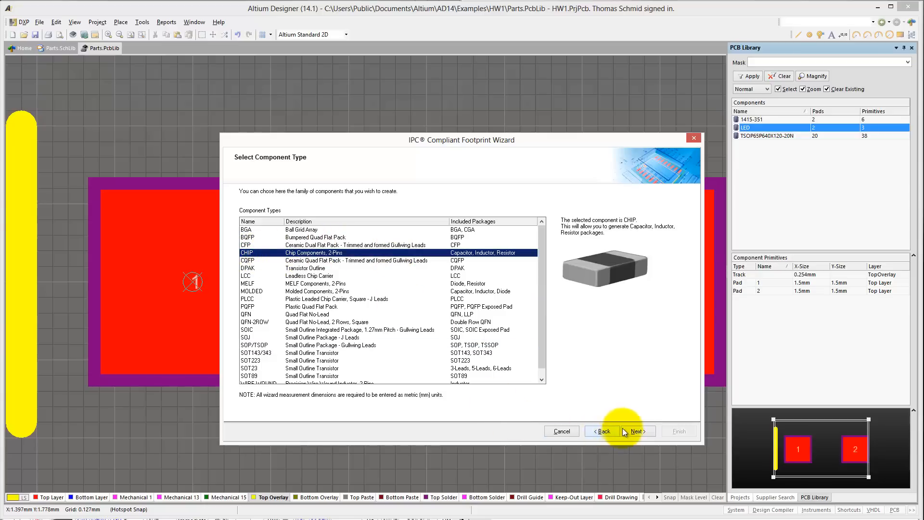
{"action": "left_click", "coordinate": [638, 431]}
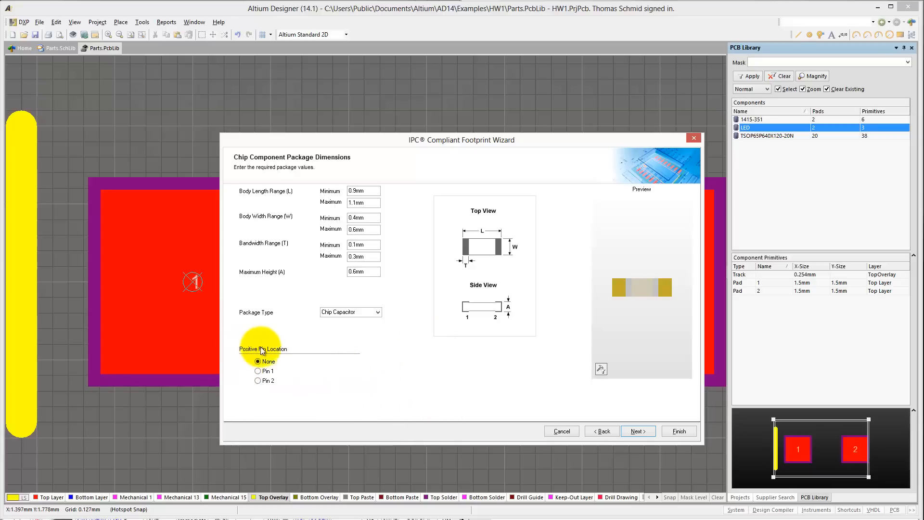
{"action": "left_click", "coordinate": [265, 370]}
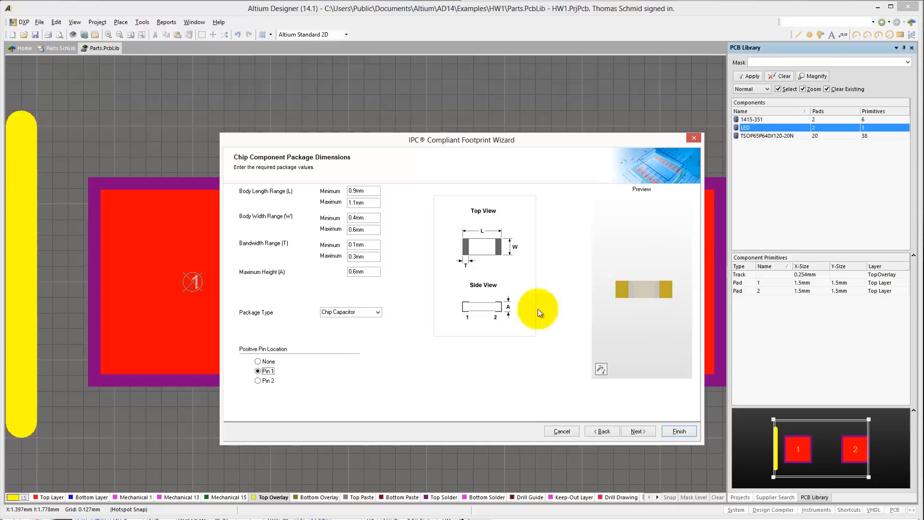
{"action": "left_click", "coordinate": [269, 361]}
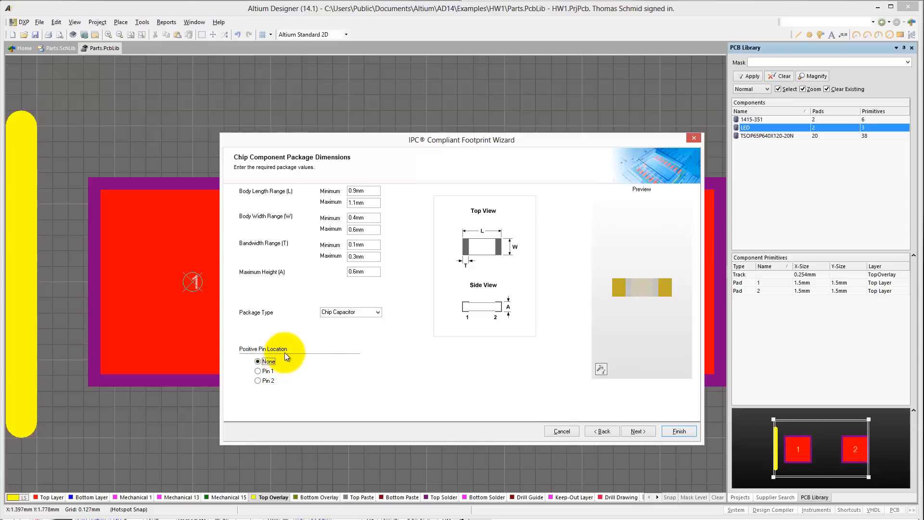